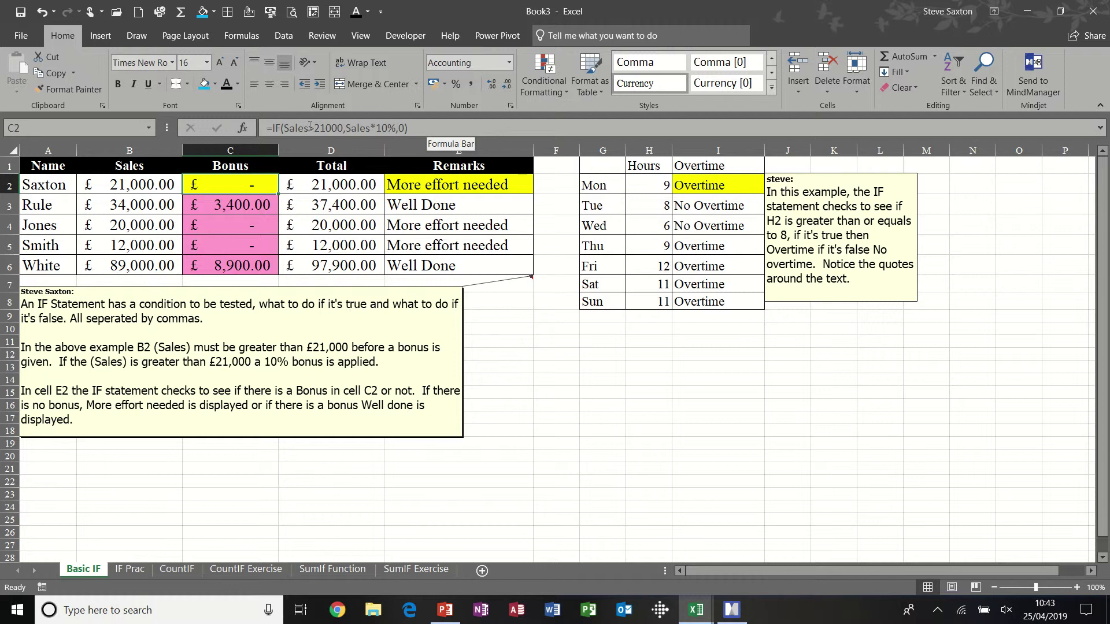
- Examine the arguments of the IF formula in C2 and check the named ranges Sales (B2:B6) and Bonus (C2:C6)
drag(284, 127, 396, 128)
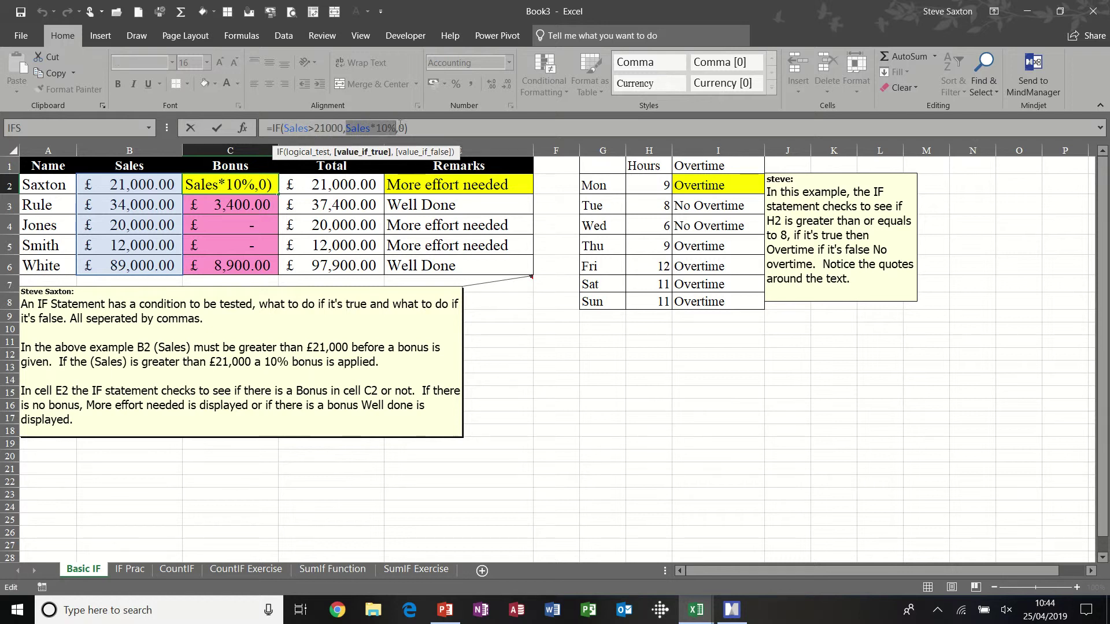
click(400, 128)
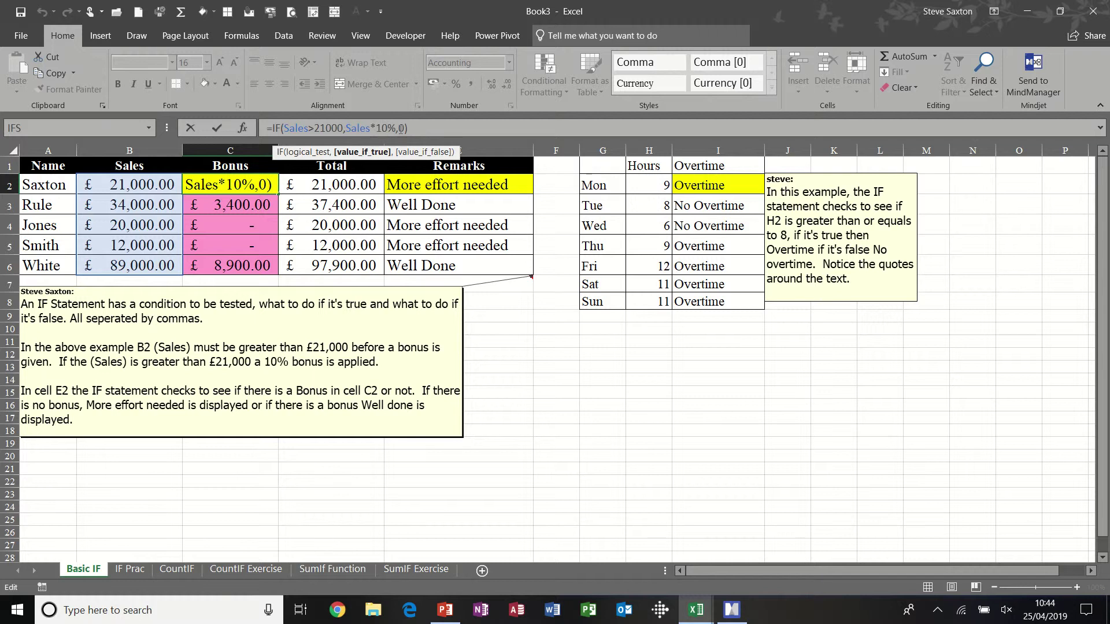
double_click(400, 128)
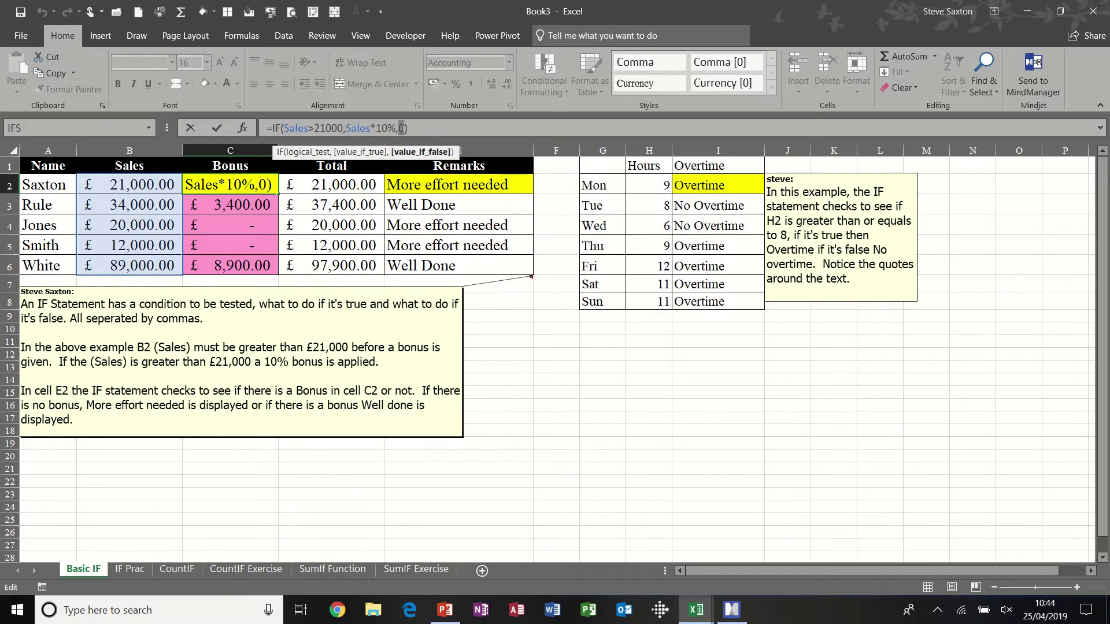
click(215, 127)
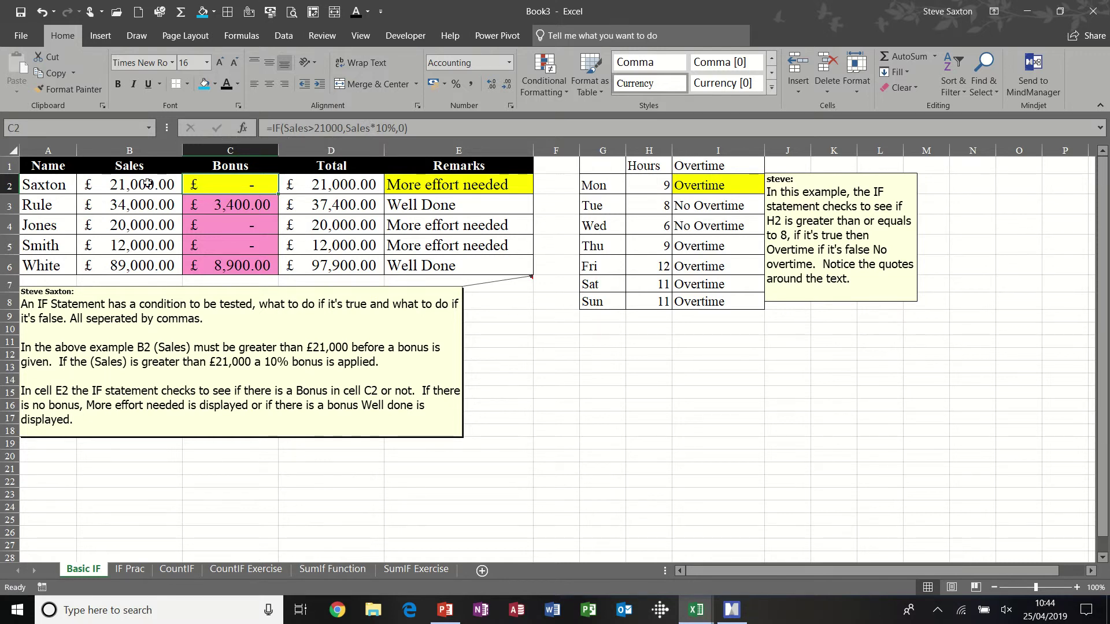
drag(148, 184, 142, 257)
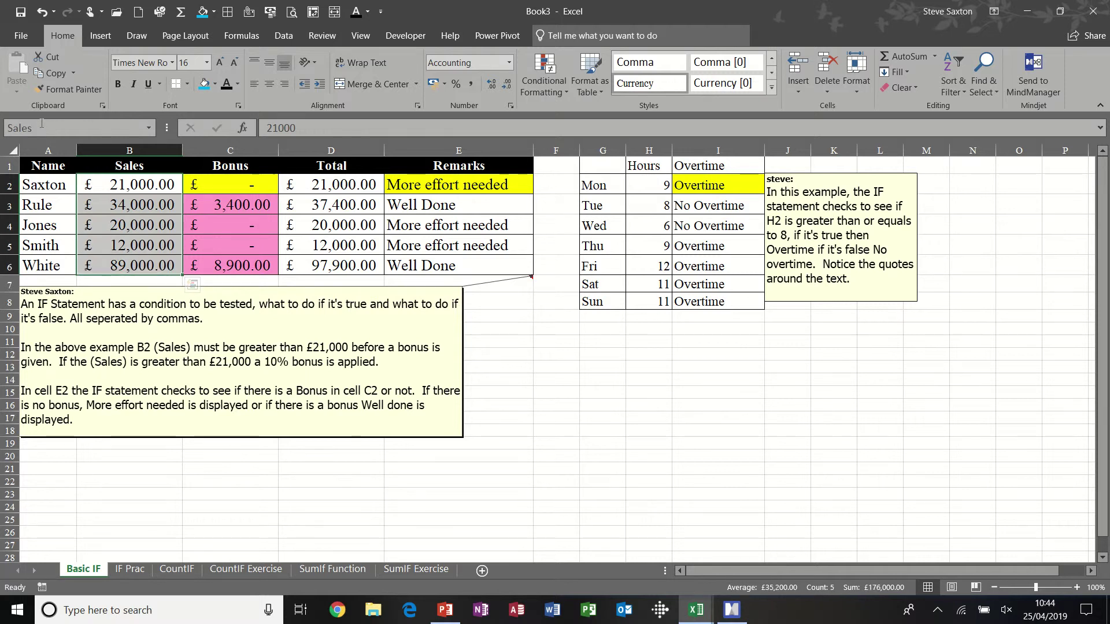
drag(230, 185, 231, 265)
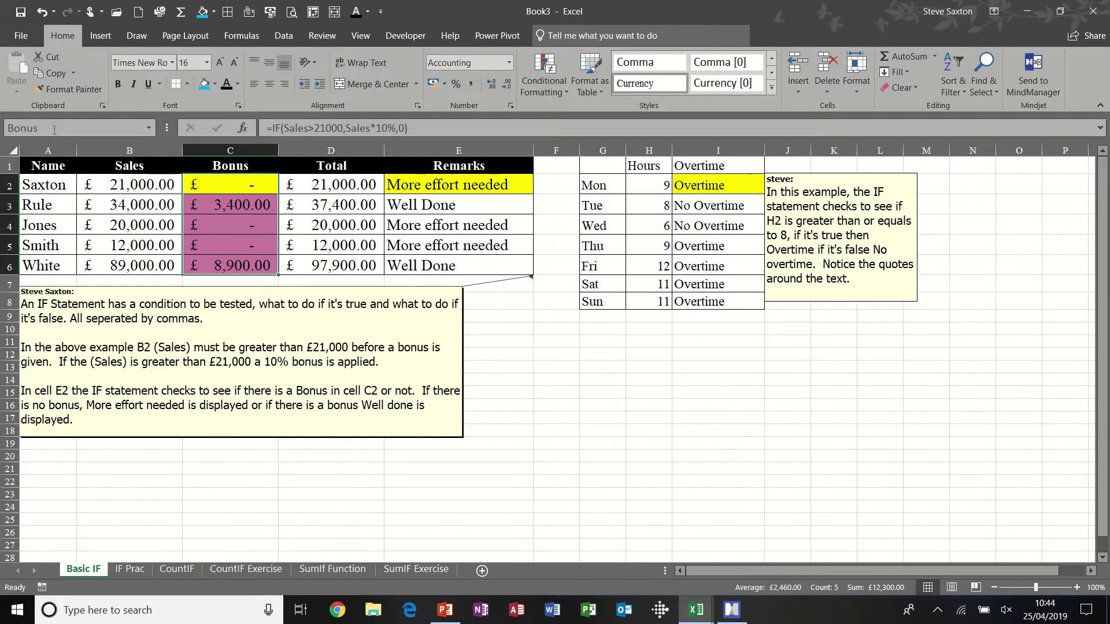
- Review the value-if-true and value-if-false arguments of the bonus formula in C2, leaving it unchanged
click(229, 183)
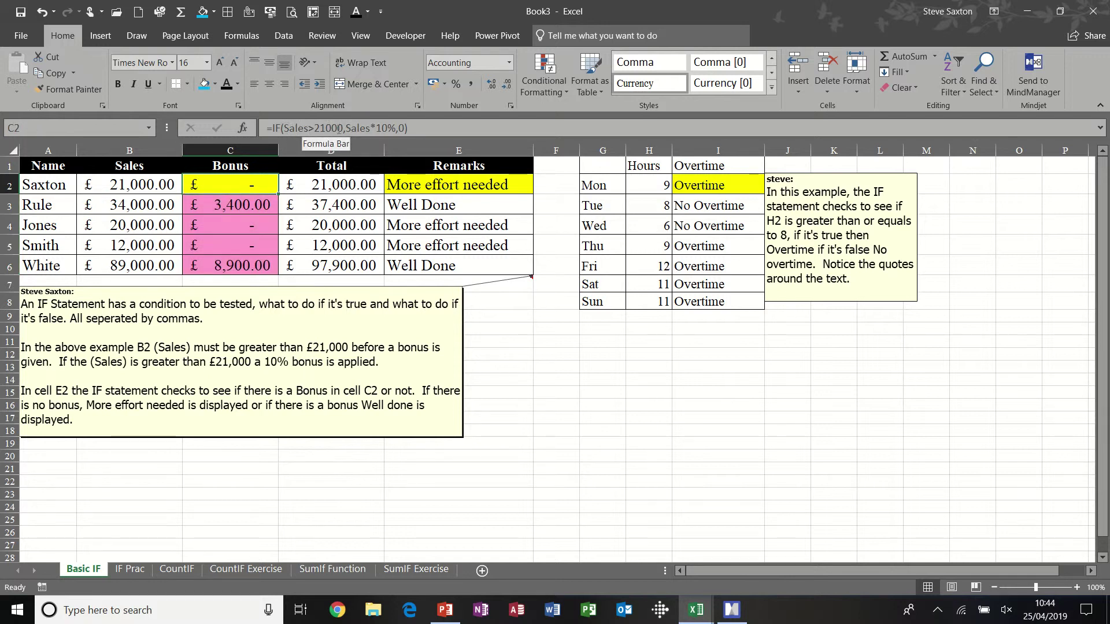
click(348, 128)
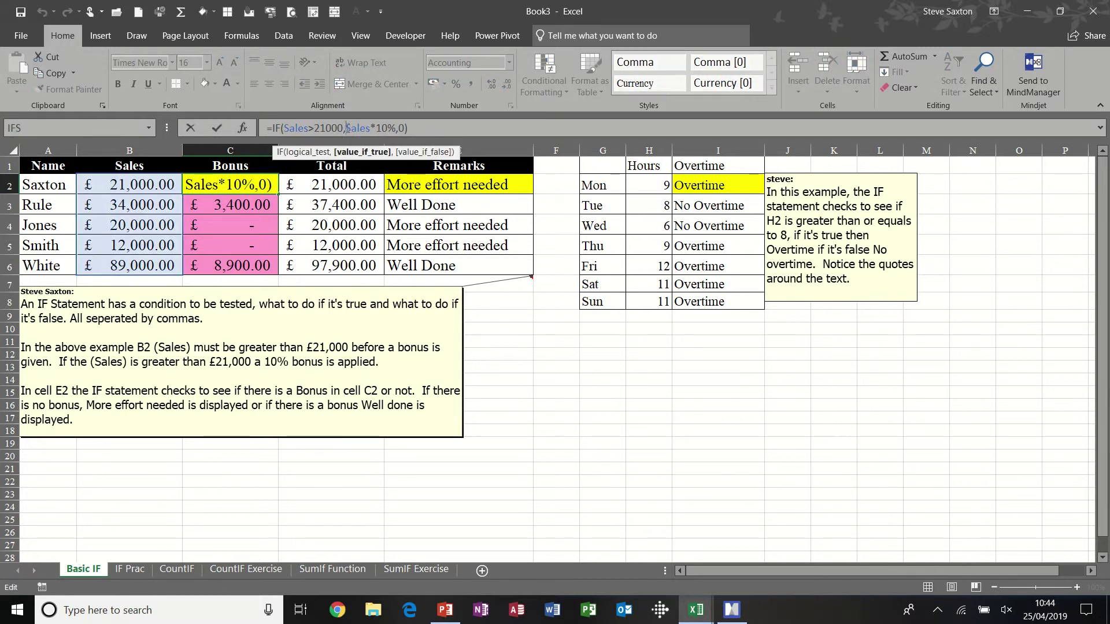
drag(347, 128, 405, 128)
click(398, 128)
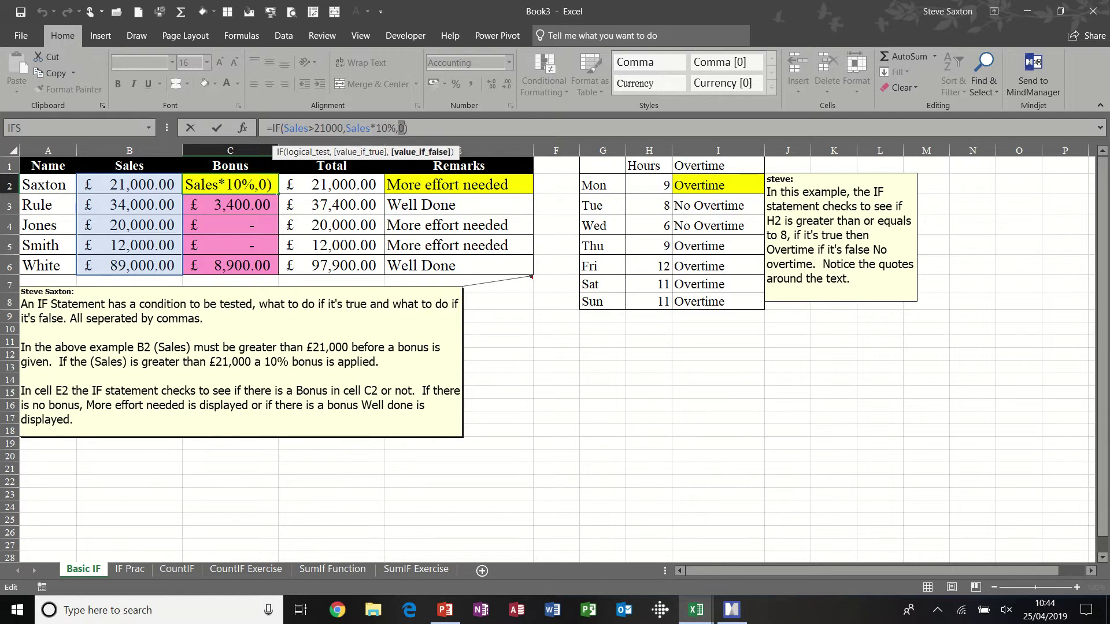
click(217, 126)
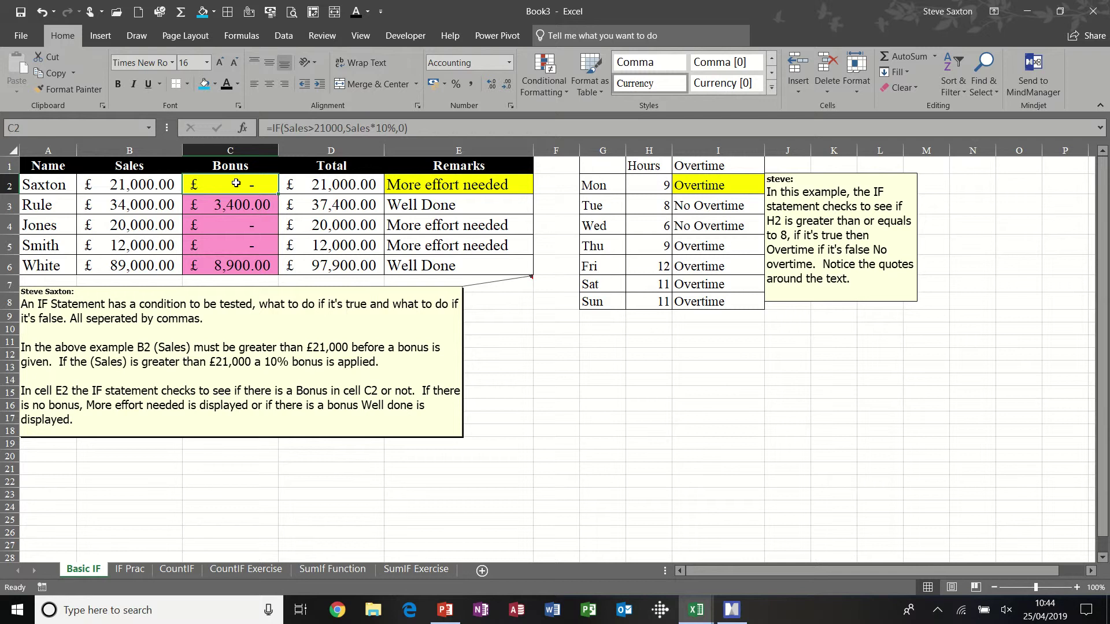
- Test the bonus formula by entering 22000 in B2, inspect the Sales*10% argument in C2, and undo the sales change
click(141, 185)
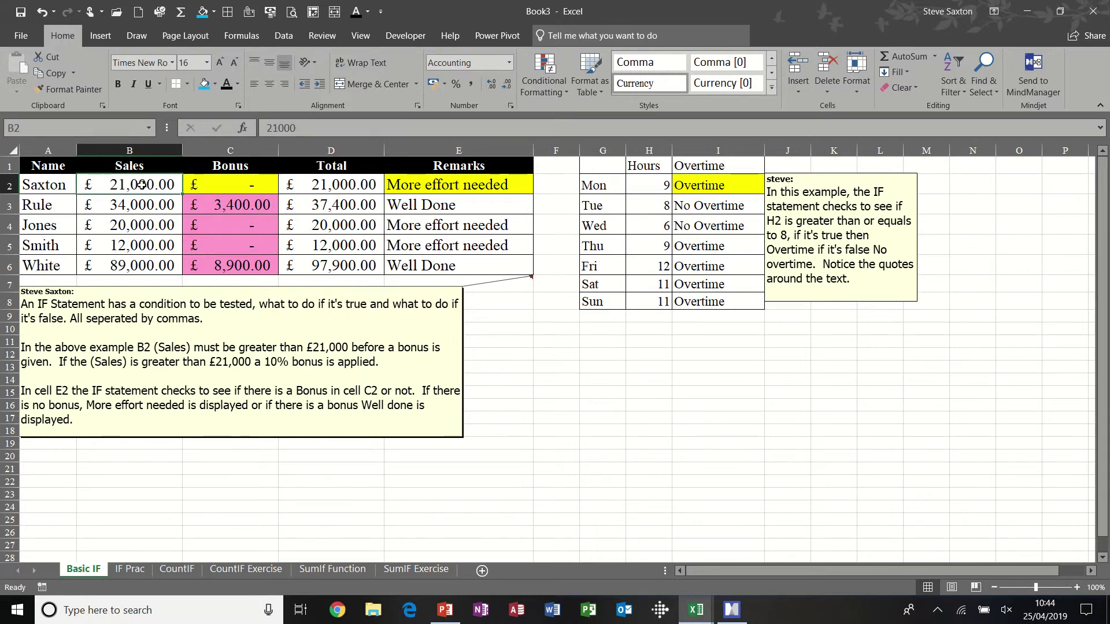
text(22000)
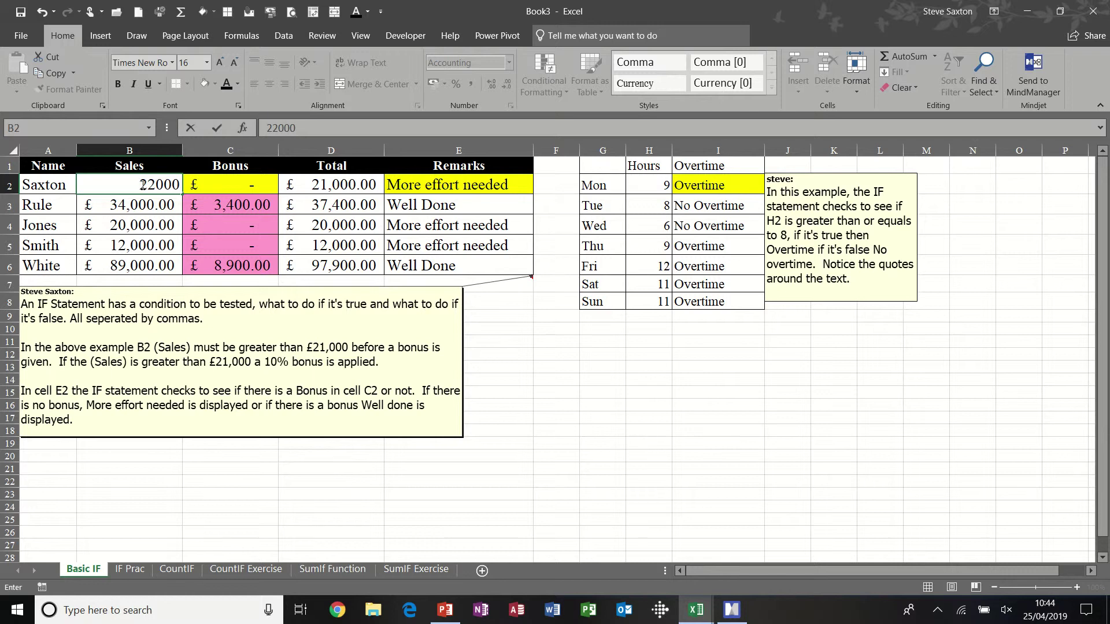
key(Return)
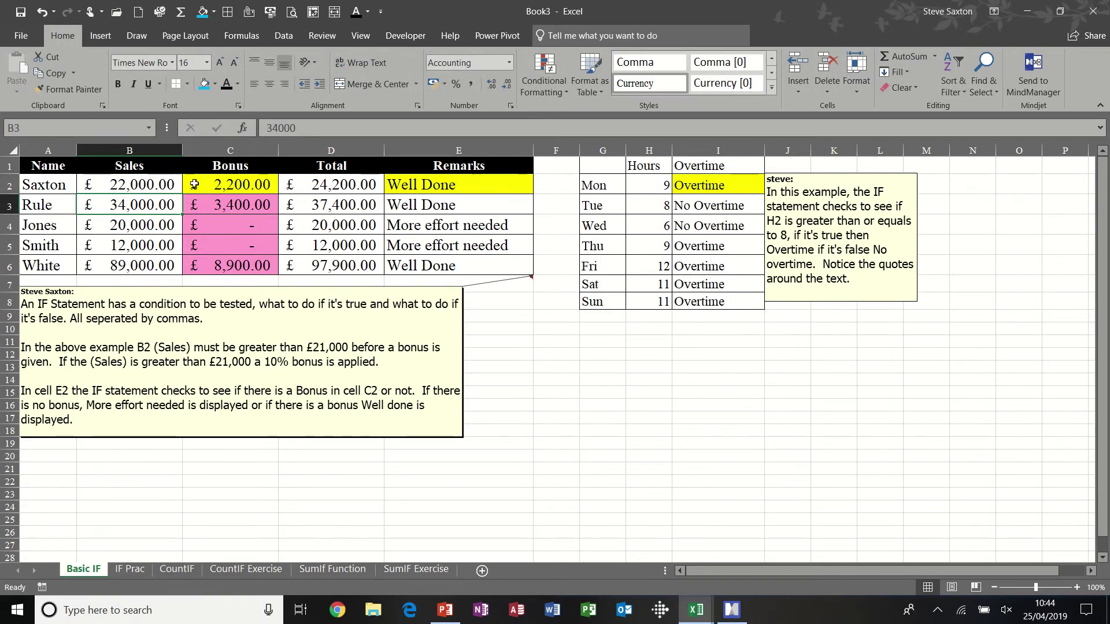
click(230, 183)
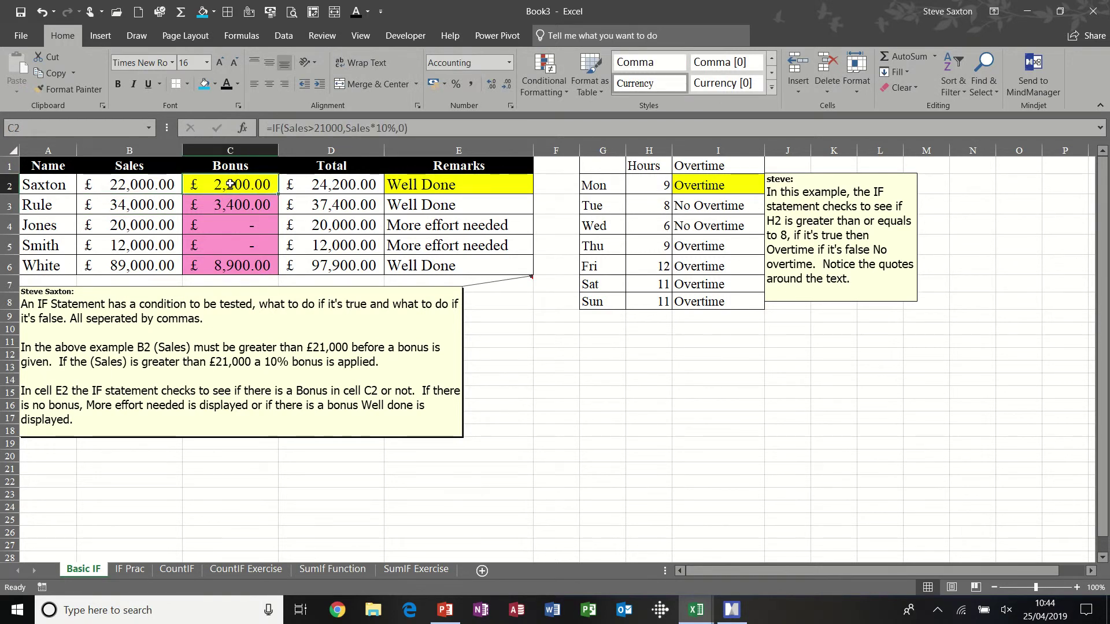
drag(346, 128, 396, 127)
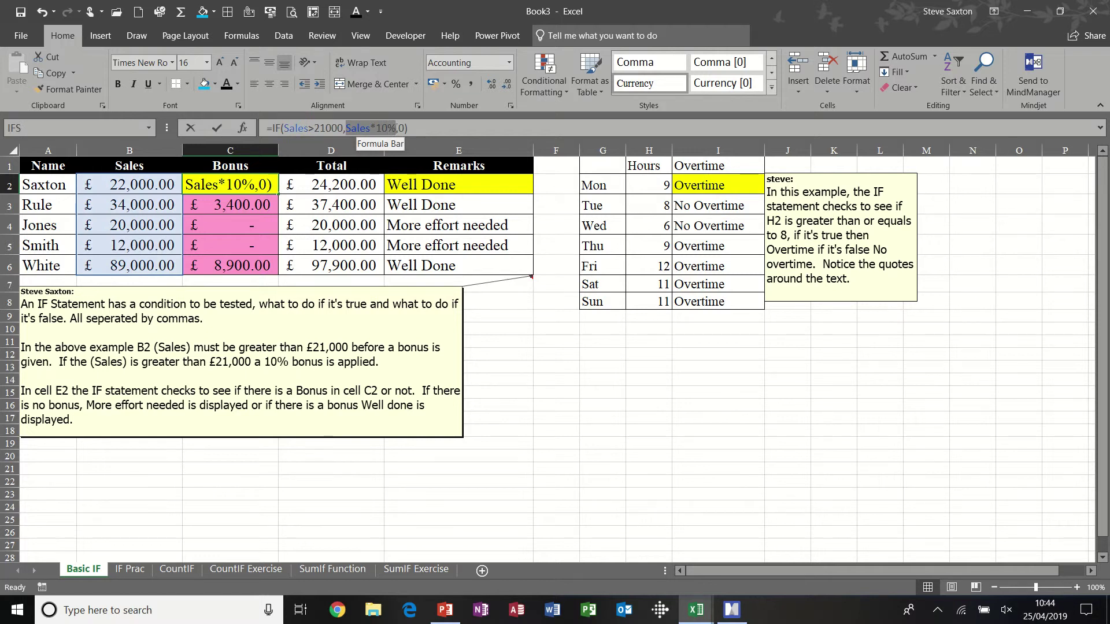
click(218, 128)
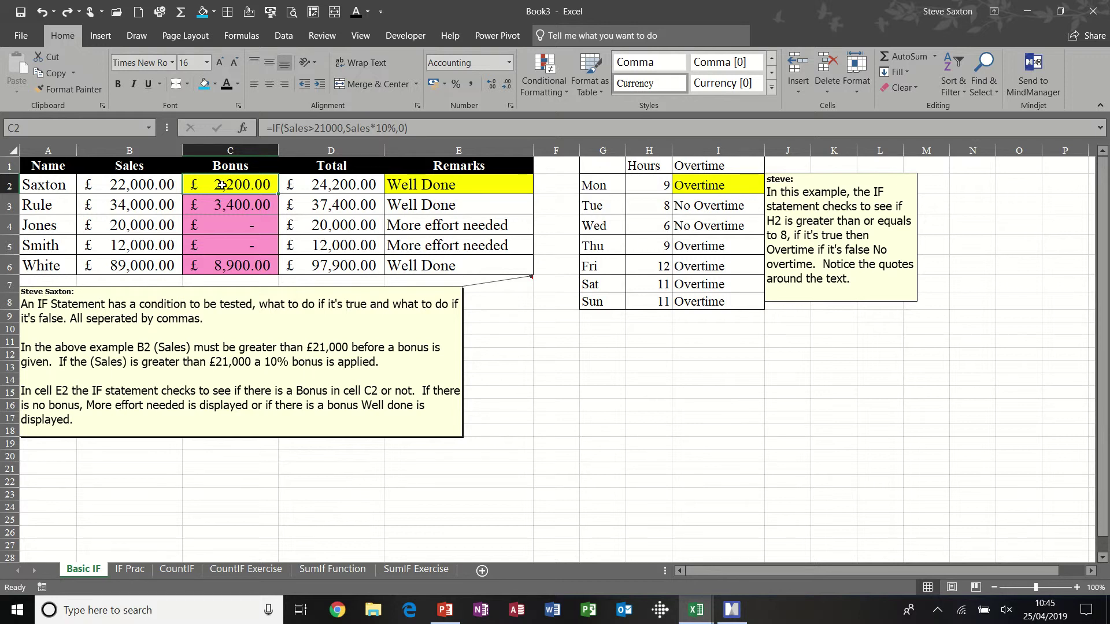
key(ctrl+z)
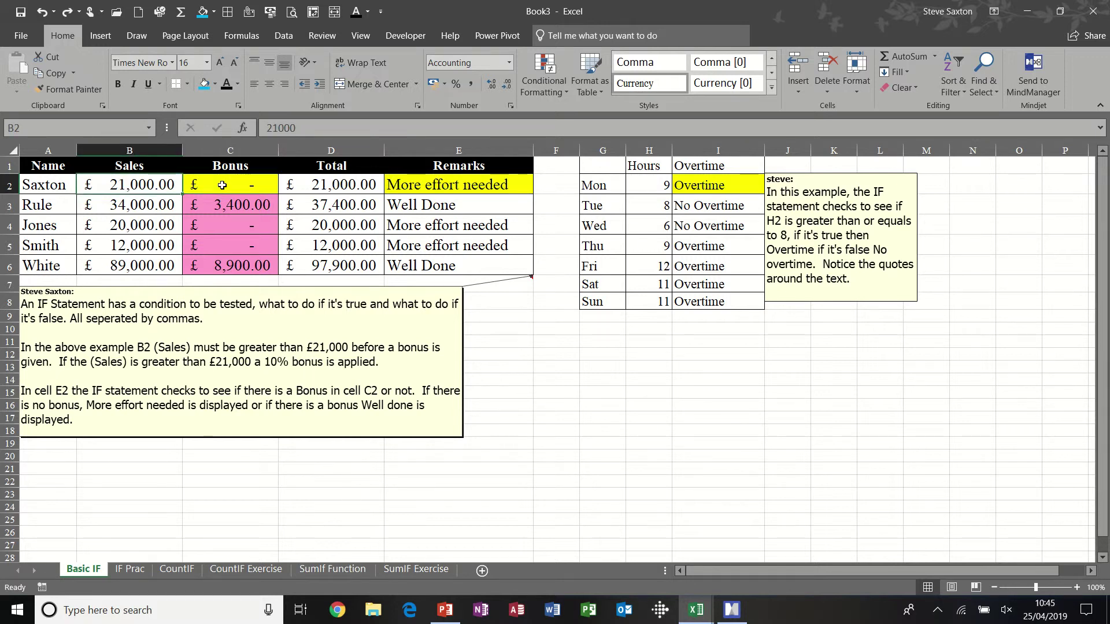
- Clear the bonus formula in C2 and re-enter it as =if(sales>21000,sales*10%,0)
click(228, 185)
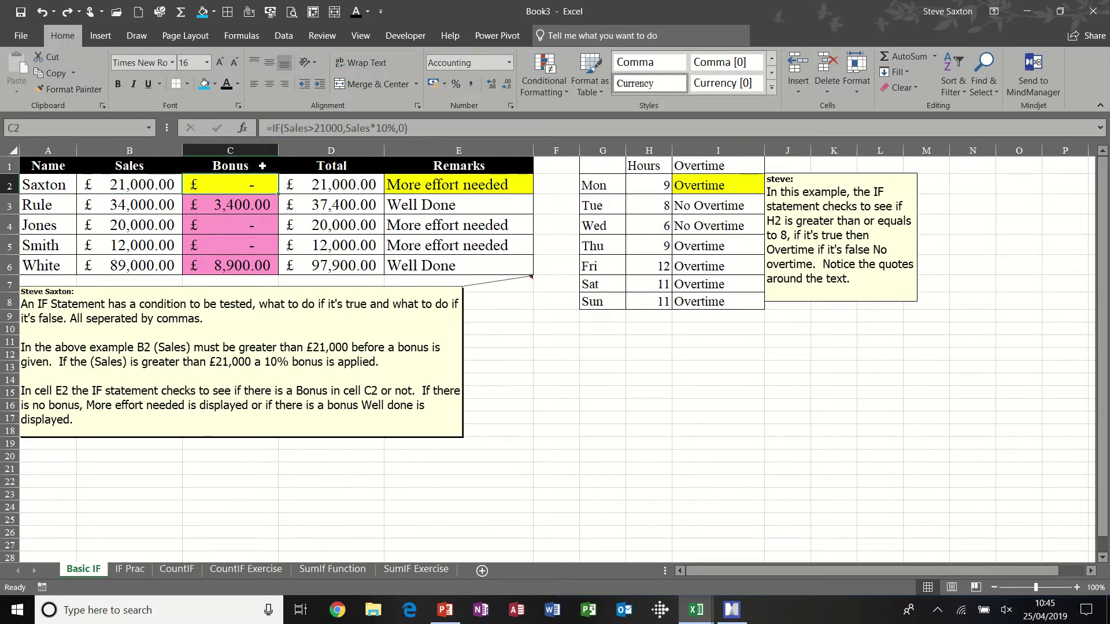
key(Delete)
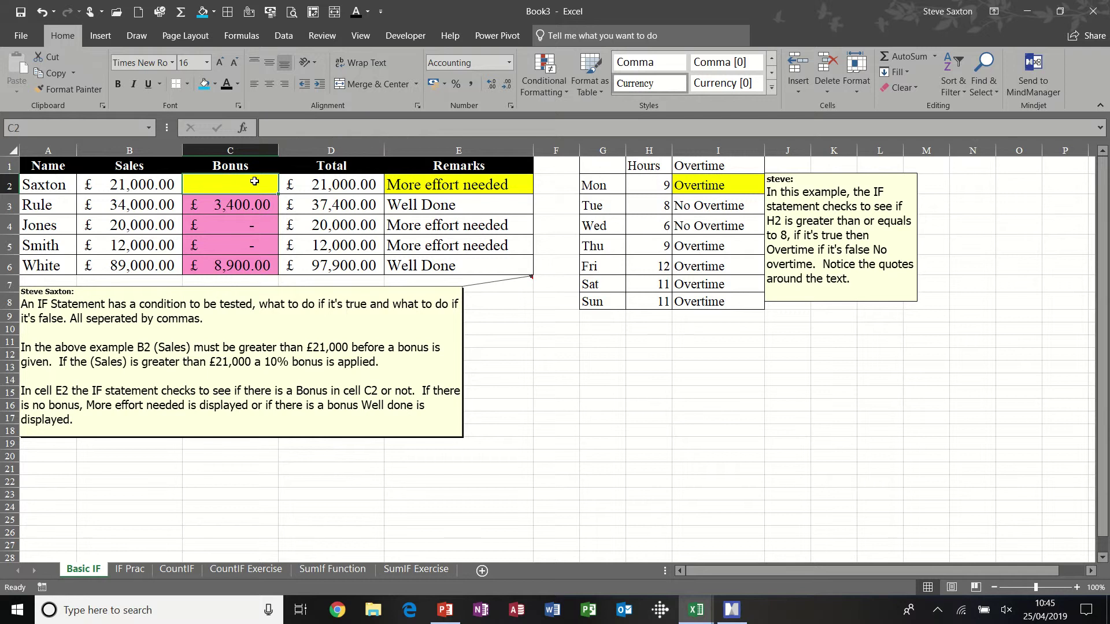
text(=)
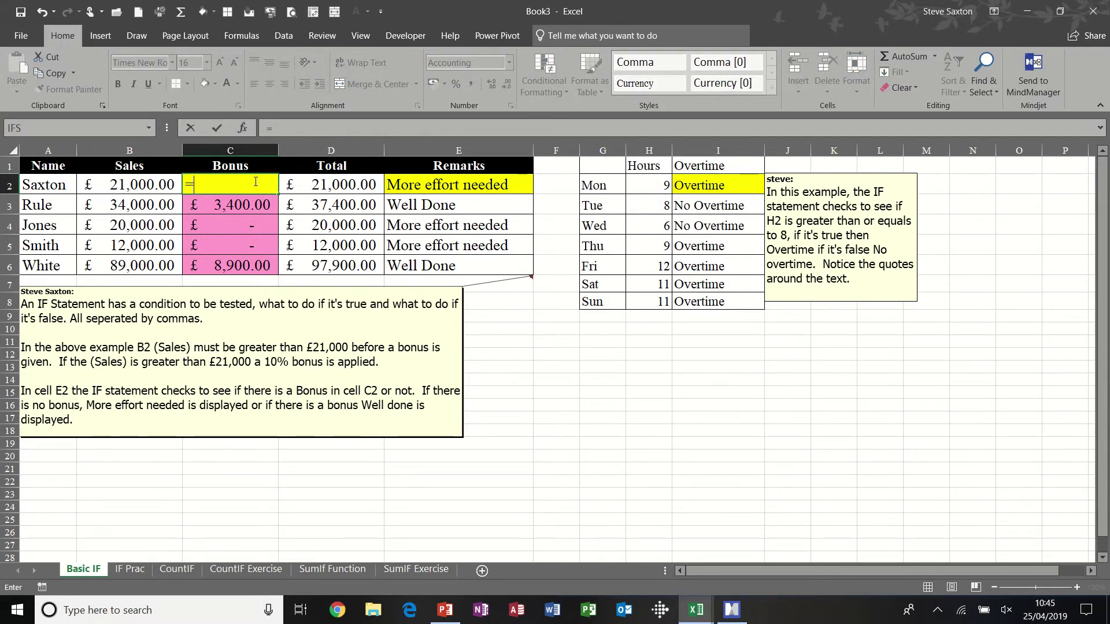
text(if()
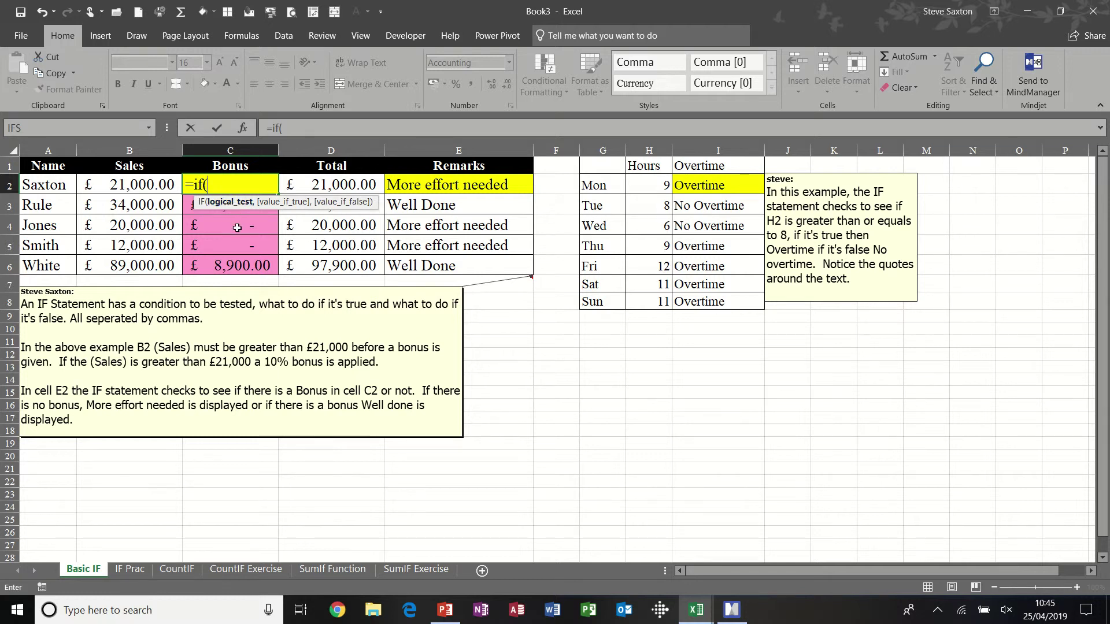
text(sales)
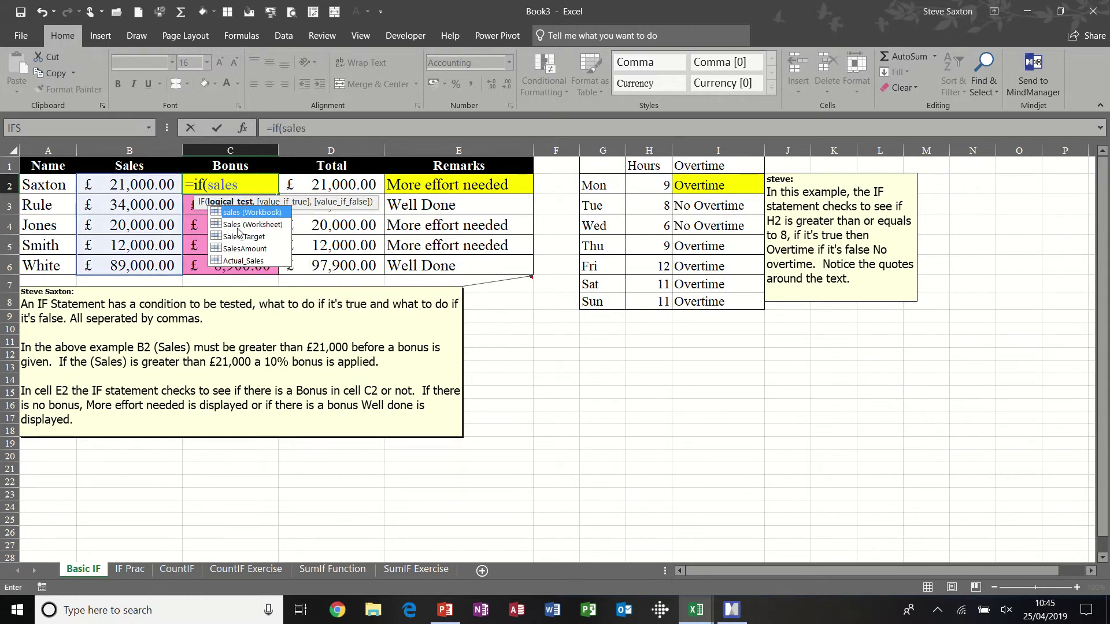
text(>21000)
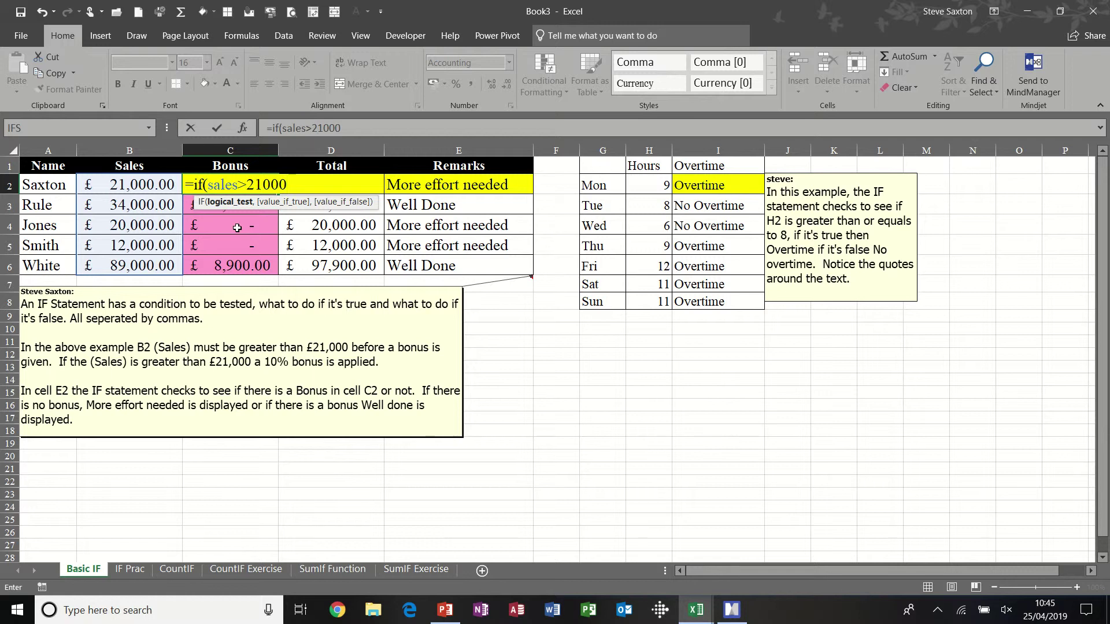
text(,)
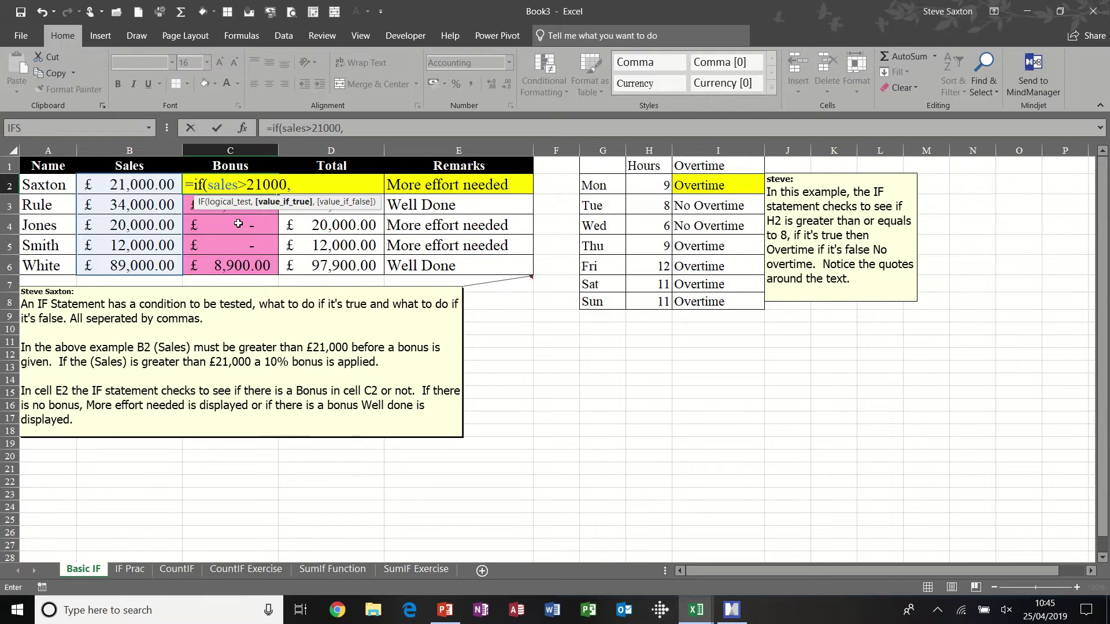
text(sales)
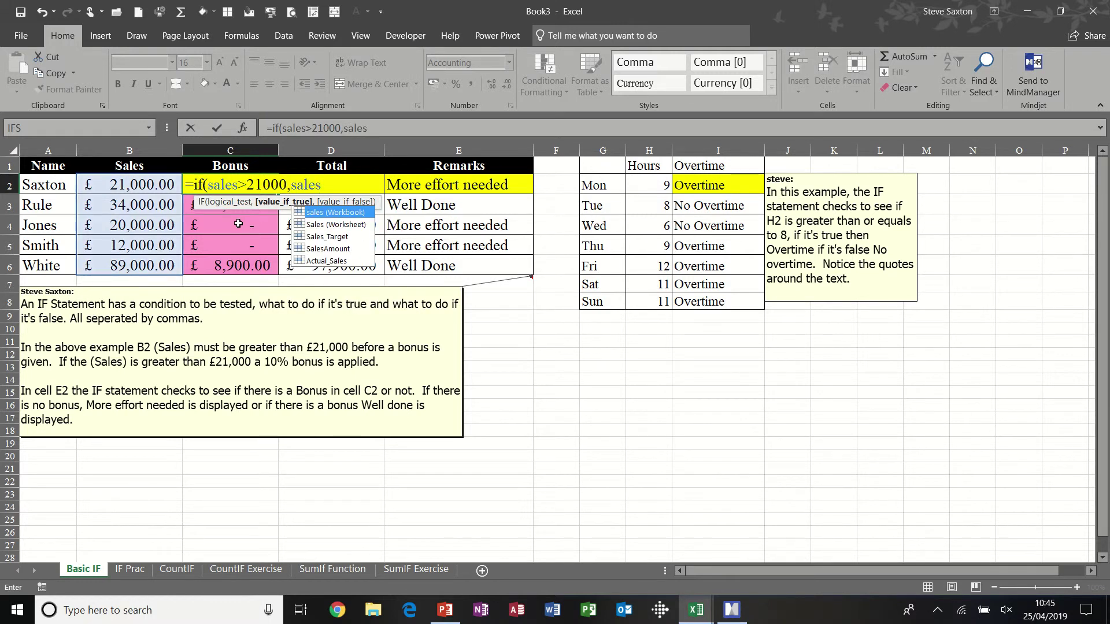
text(*10)
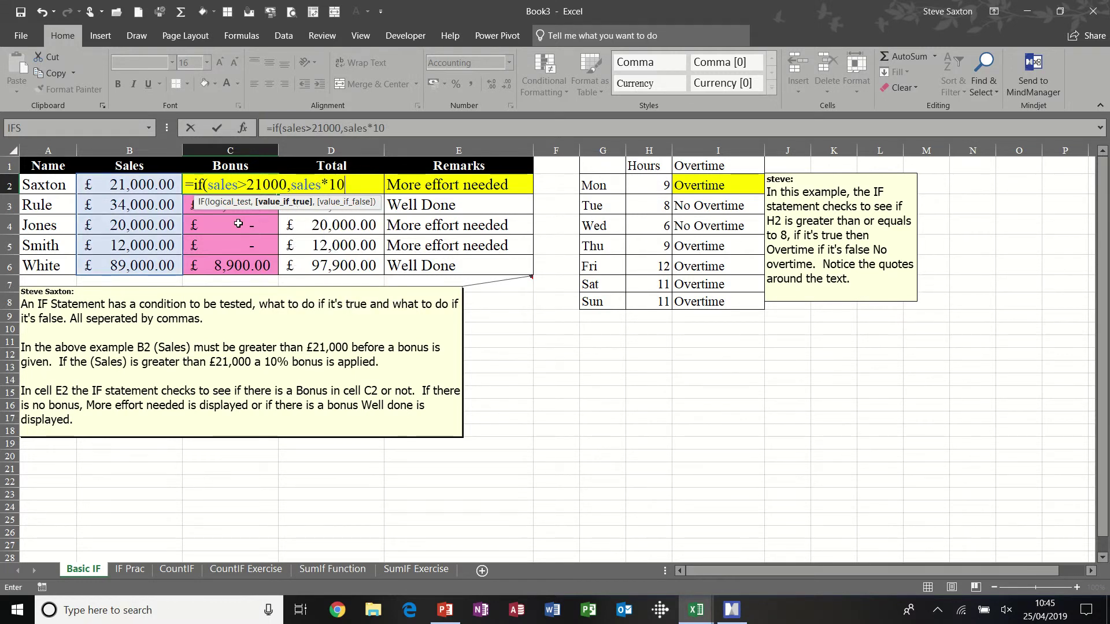
text(%,)
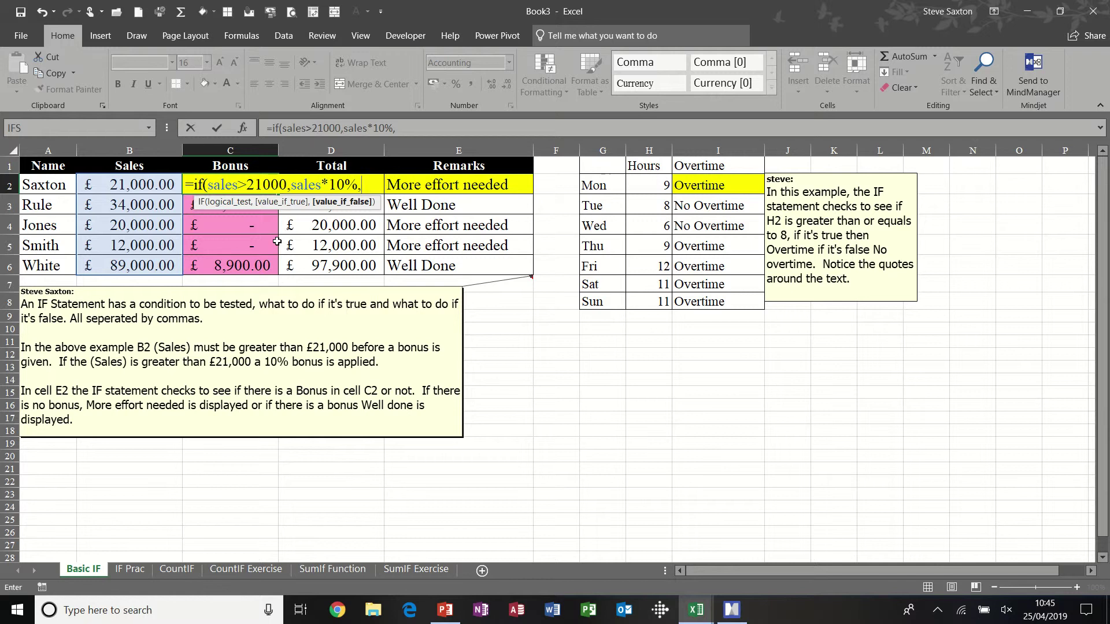
text(0))
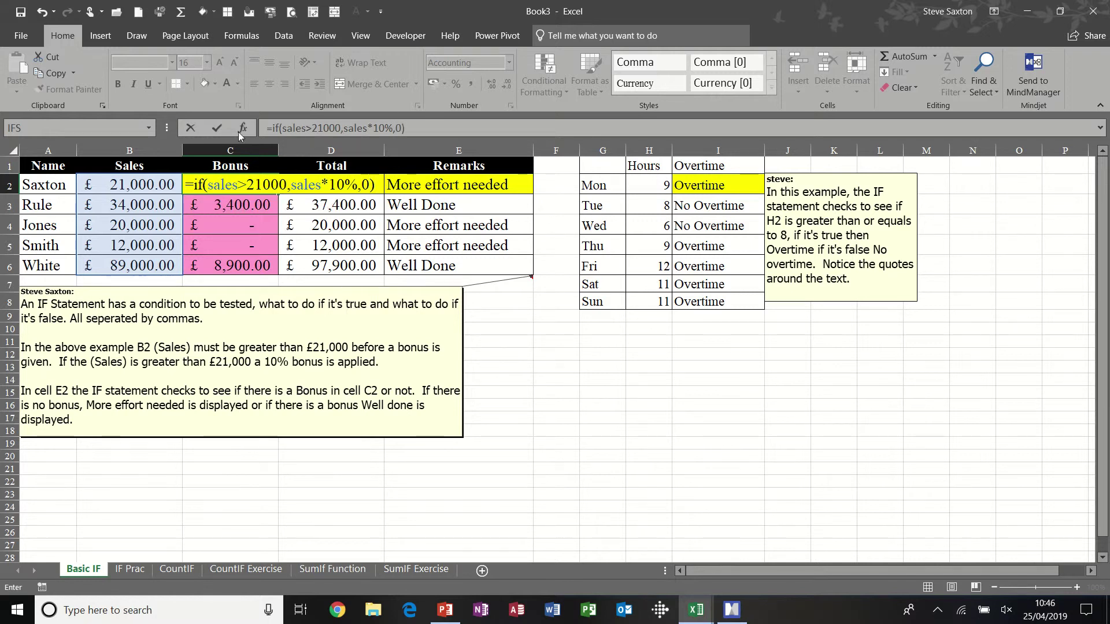
click(216, 127)
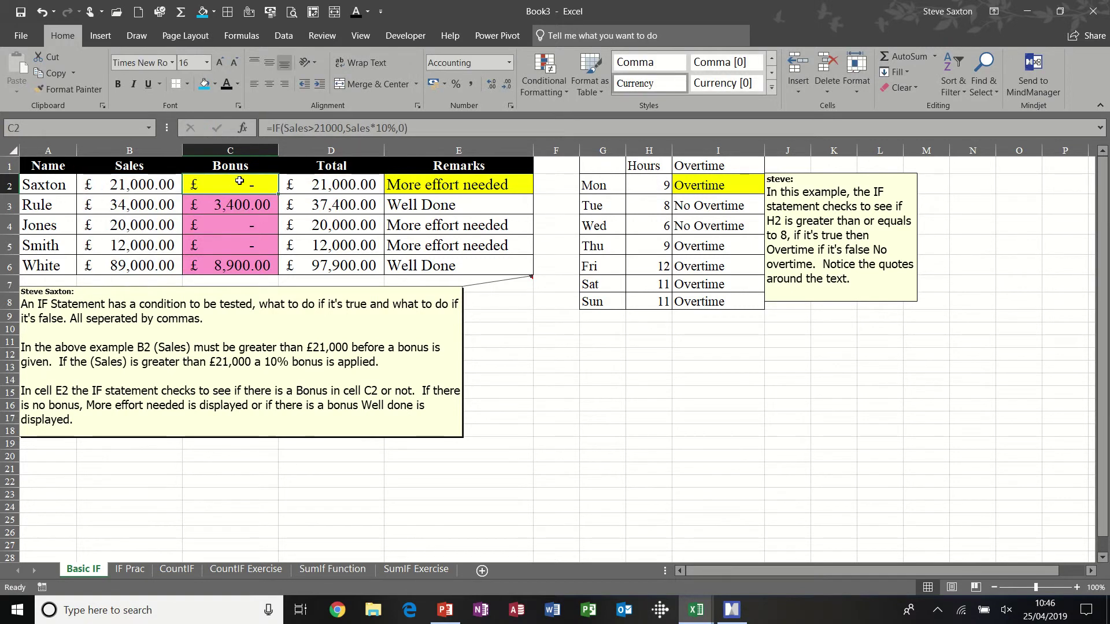
- Try the rebuilt bonus formula with sales of 22,000 in B2, check C2, and undo the sales change
click(152, 185)
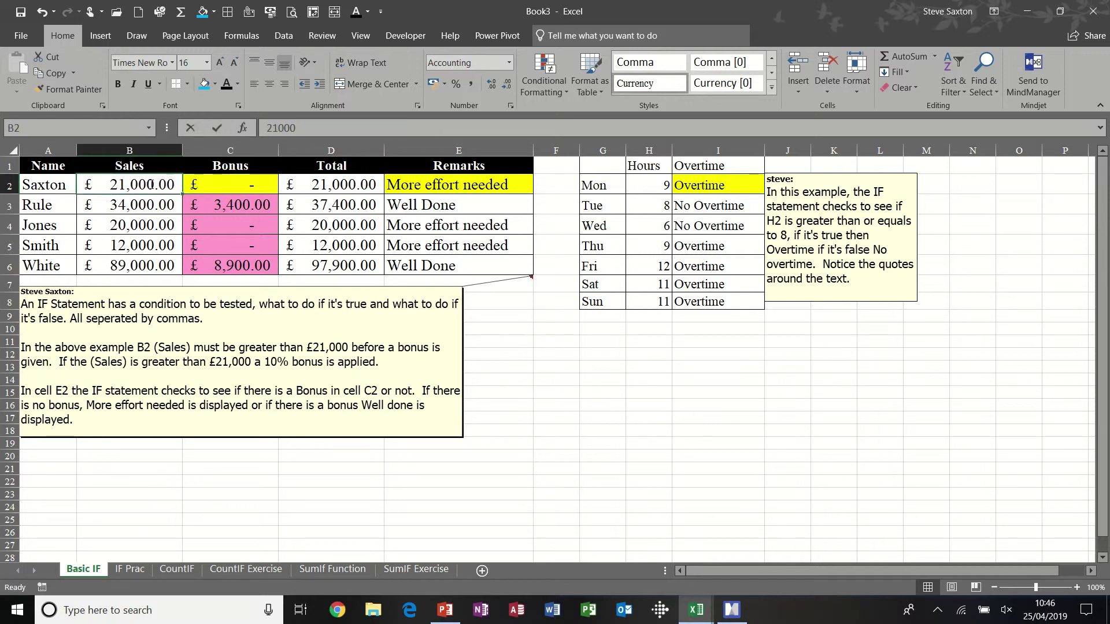
text(22,000)
key(Return)
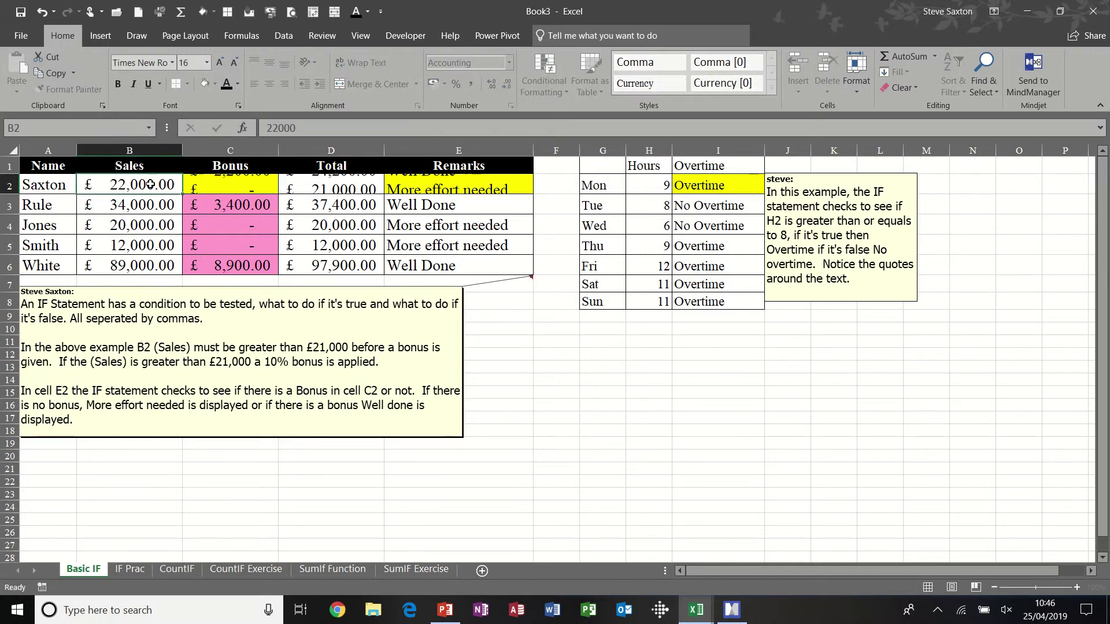
click(229, 184)
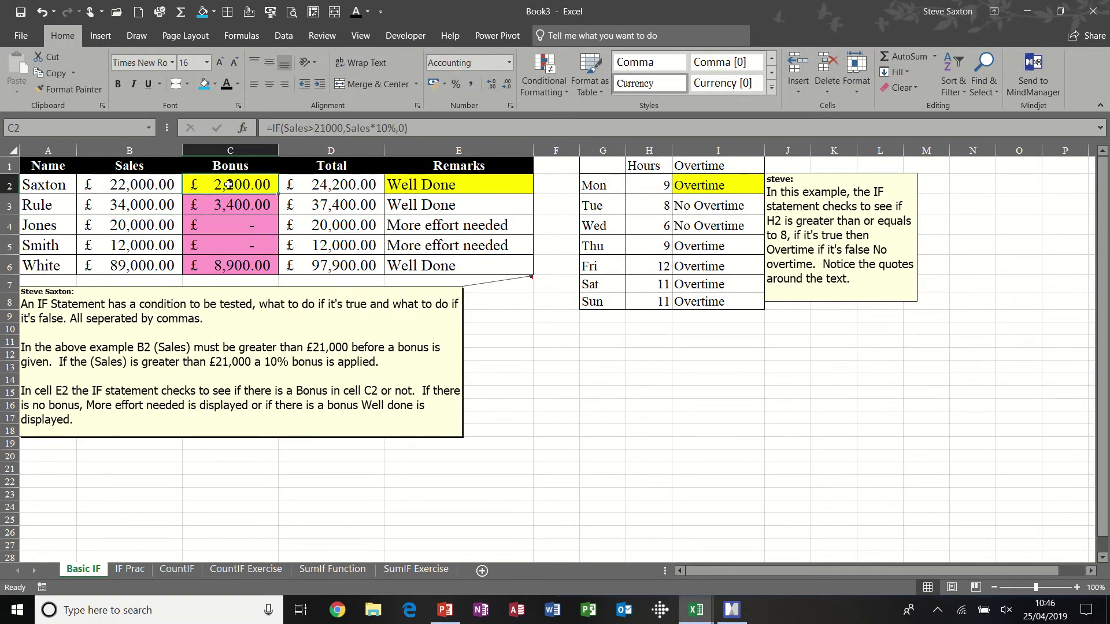
key(ctrl+z)
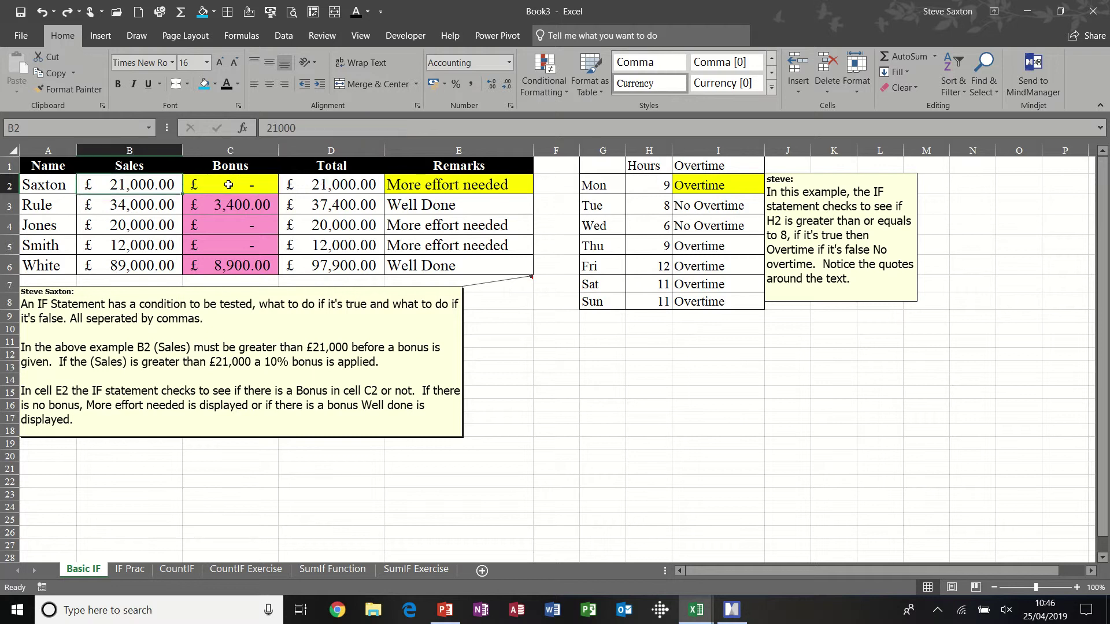
- Review the Bonus=0 test and the two text results in the remarks formula in E2, leaving it unchanged
click(435, 184)
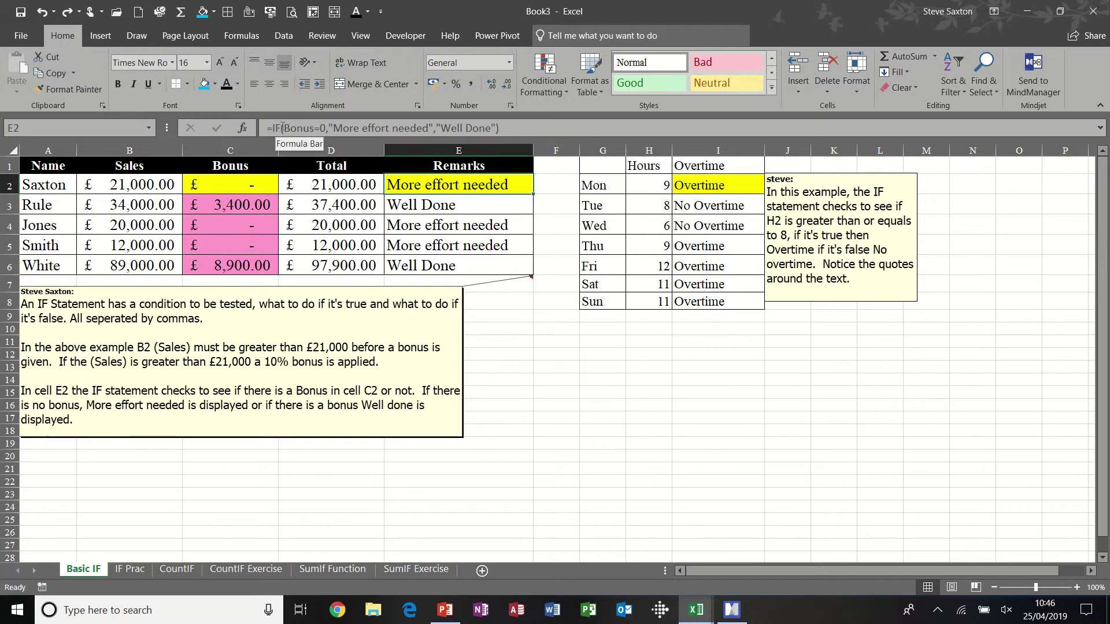
drag(283, 128, 327, 128)
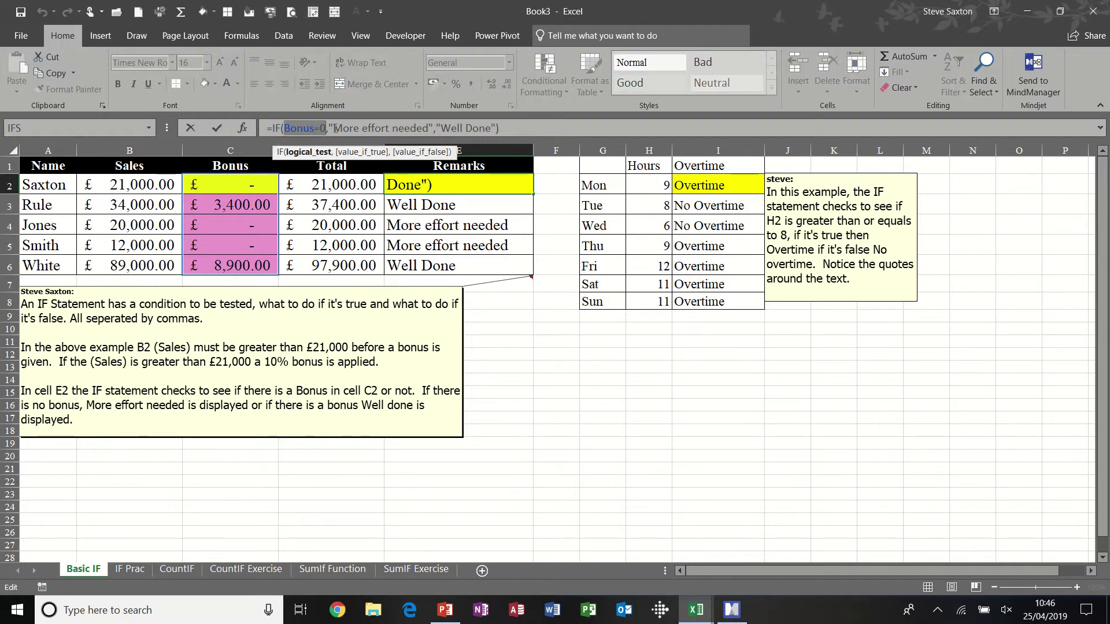
drag(334, 128, 492, 127)
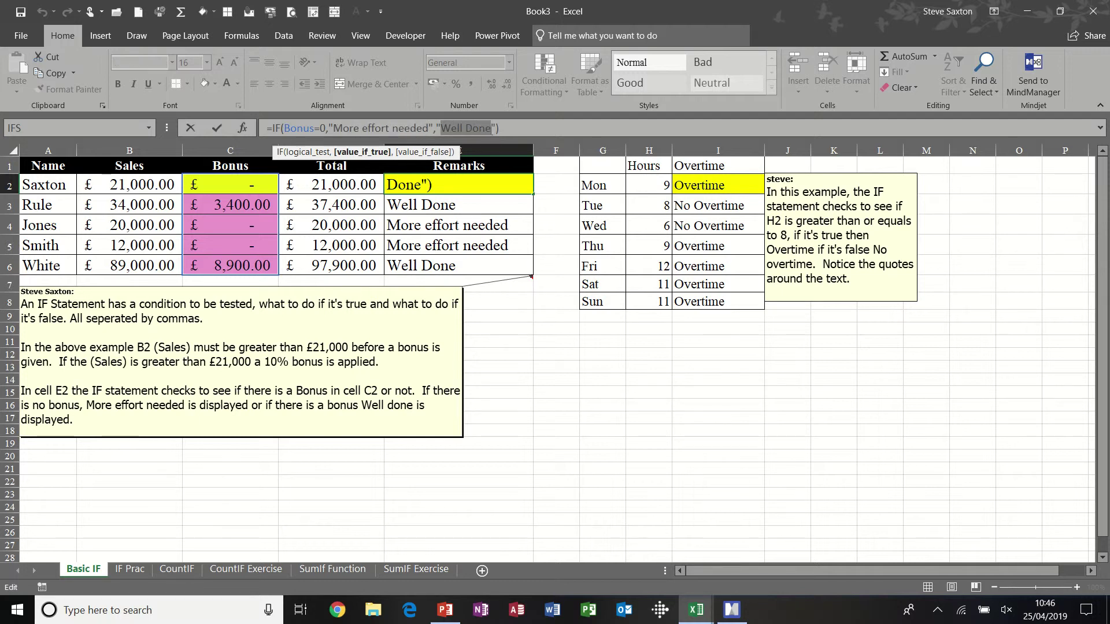
click(223, 125)
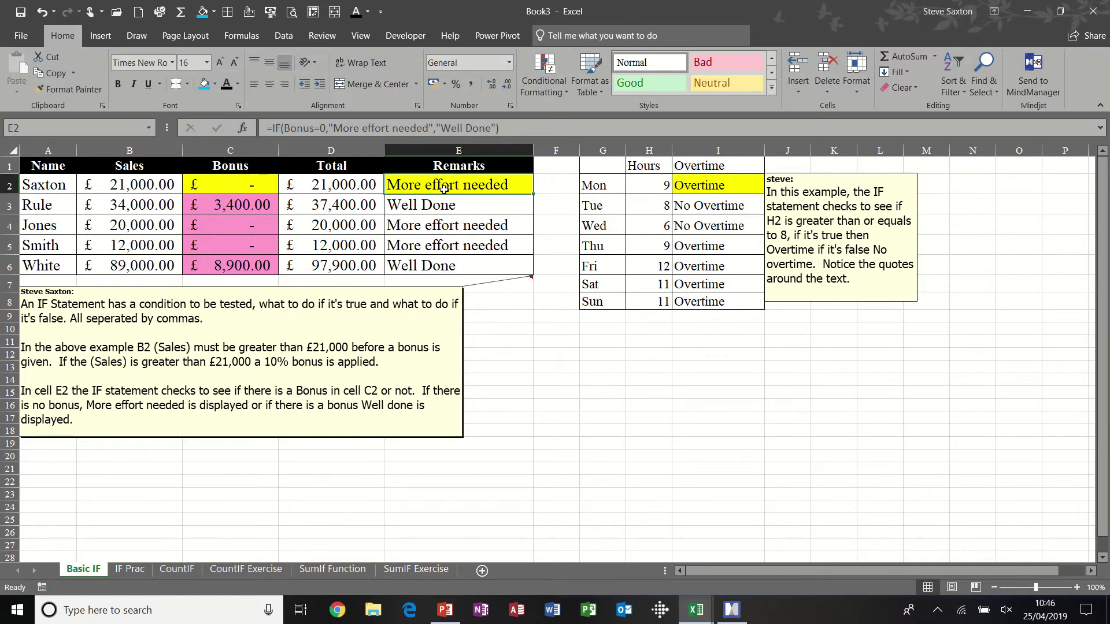
- Clear the remarks formula in E2 and re-enter it as =if(bonus=0,"More effort needed","Well Done")
key(Delete)
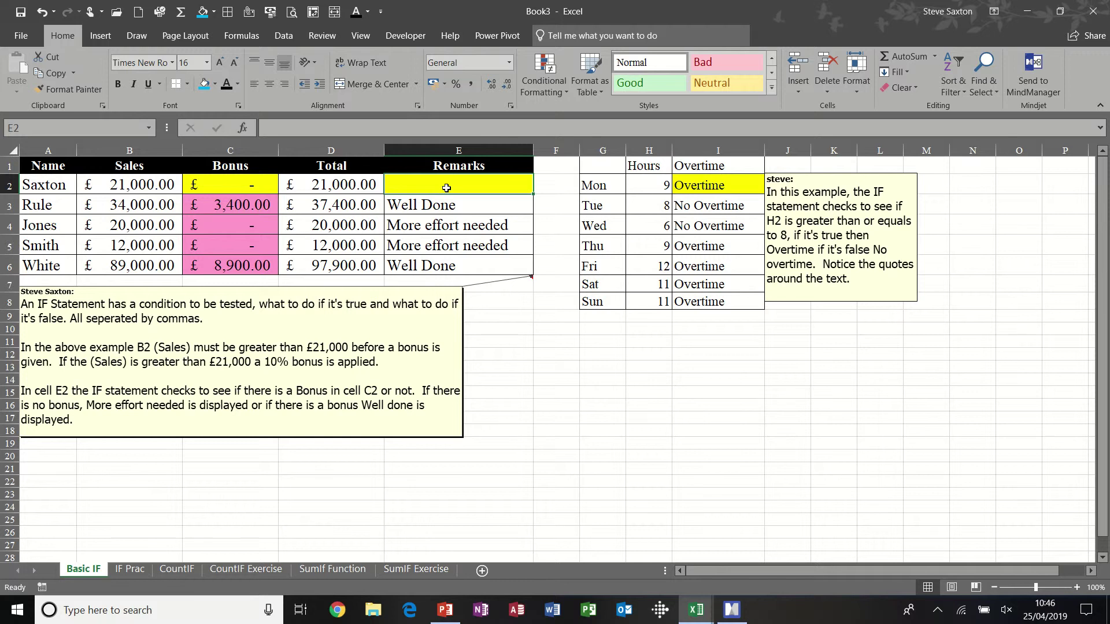
text(=if)
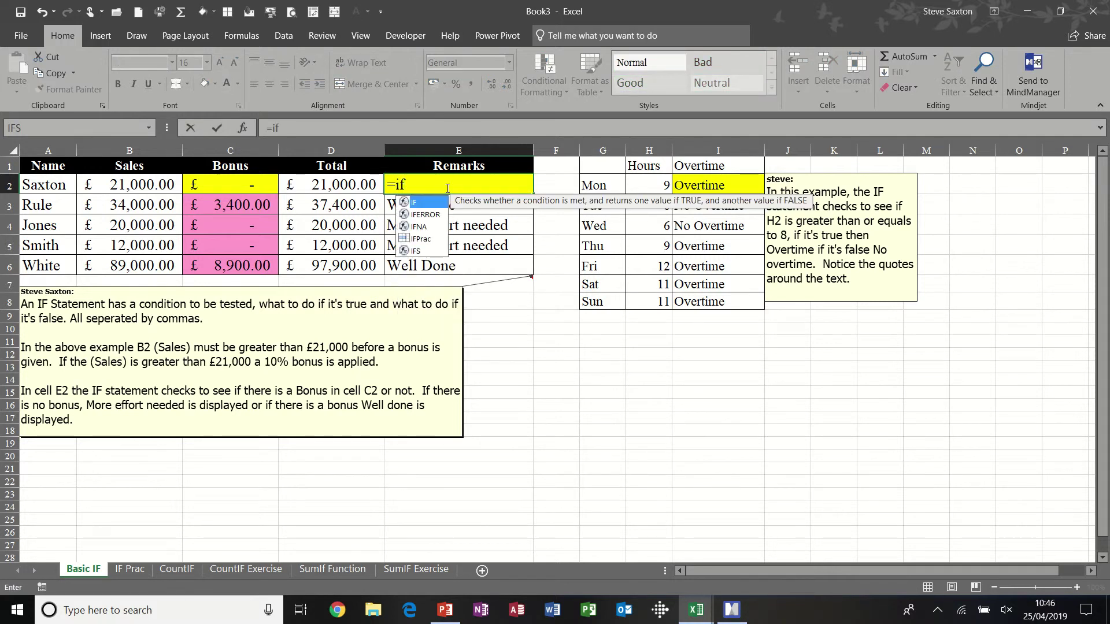
text(()
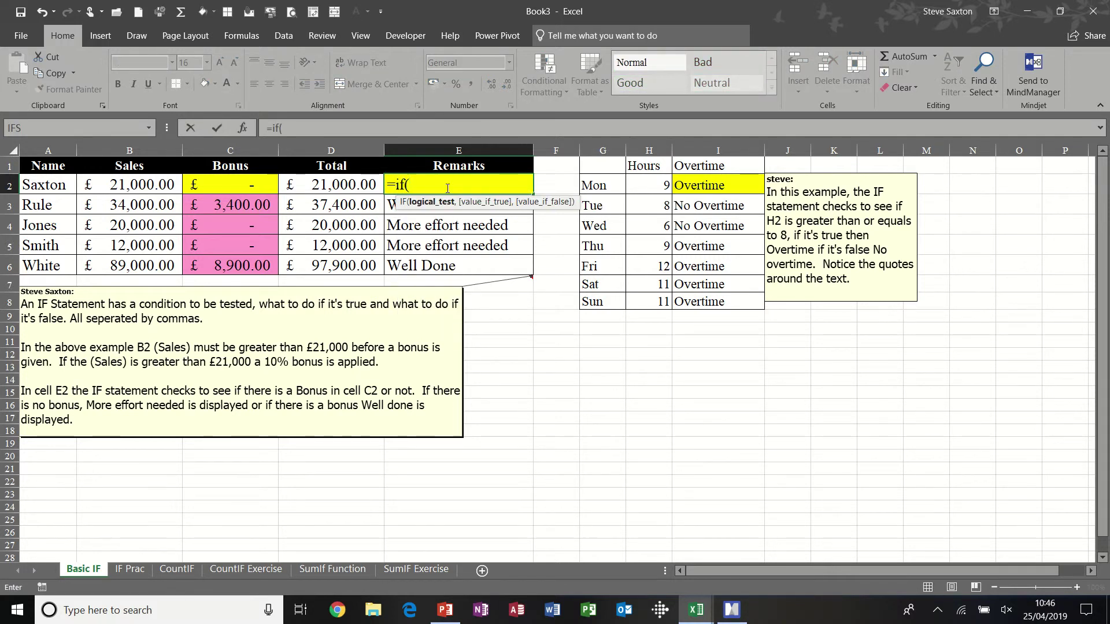
text(bonus)
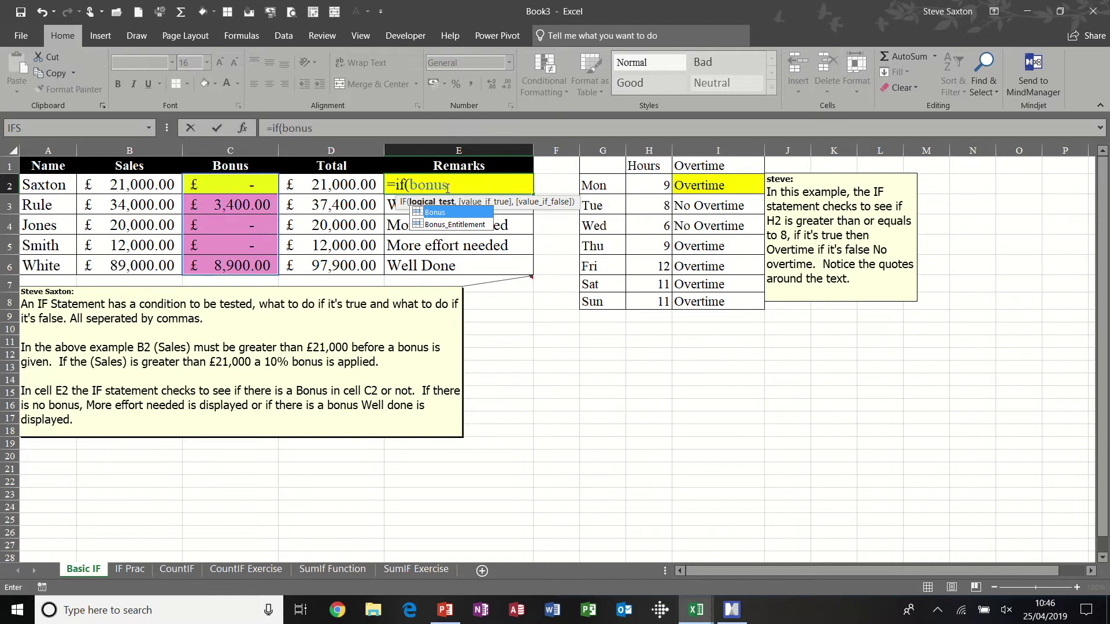
text(=0)
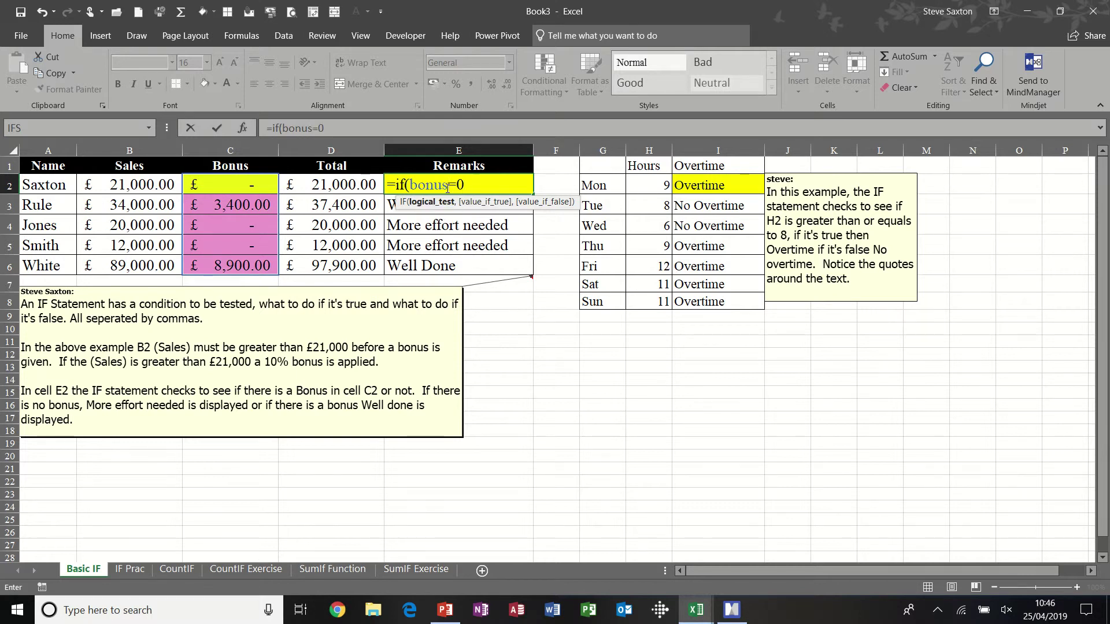
text(,)
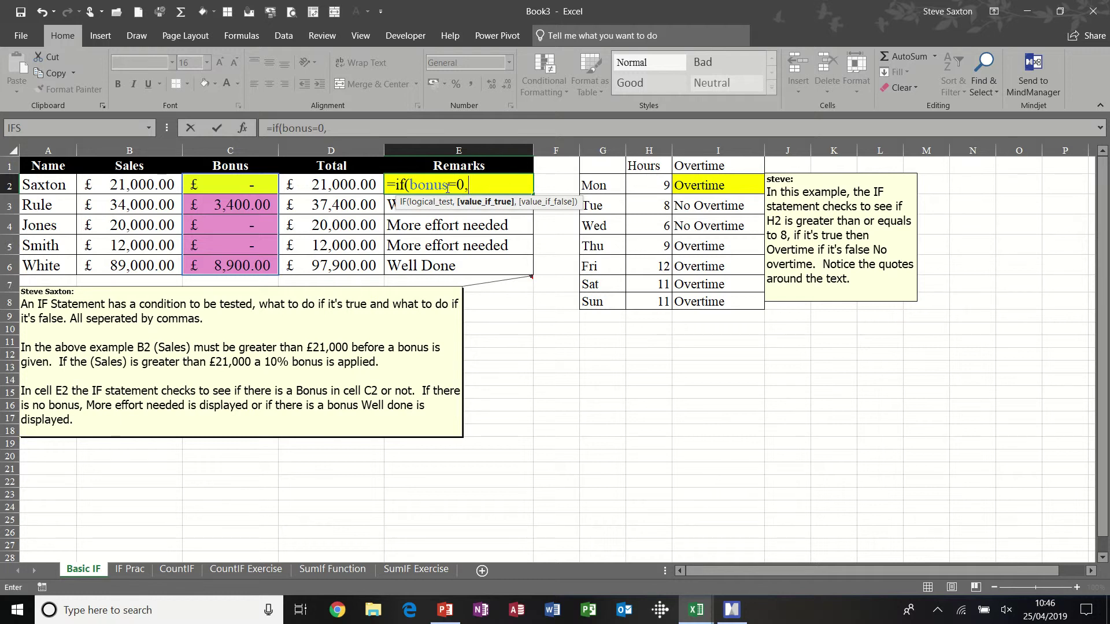
text("More)
text(e)
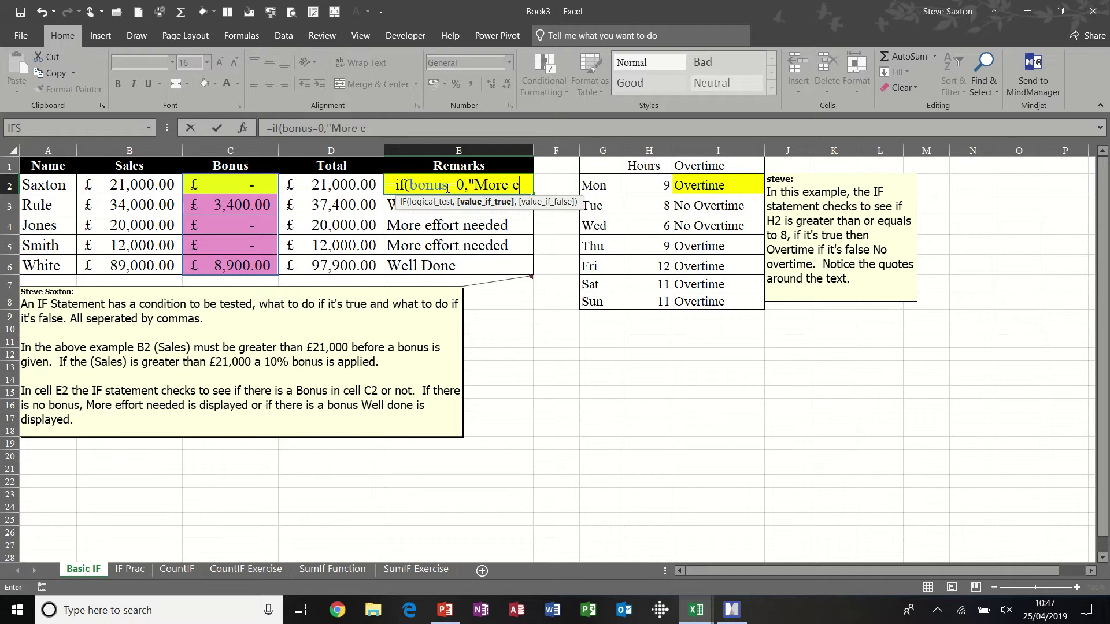
text(ffort nee)
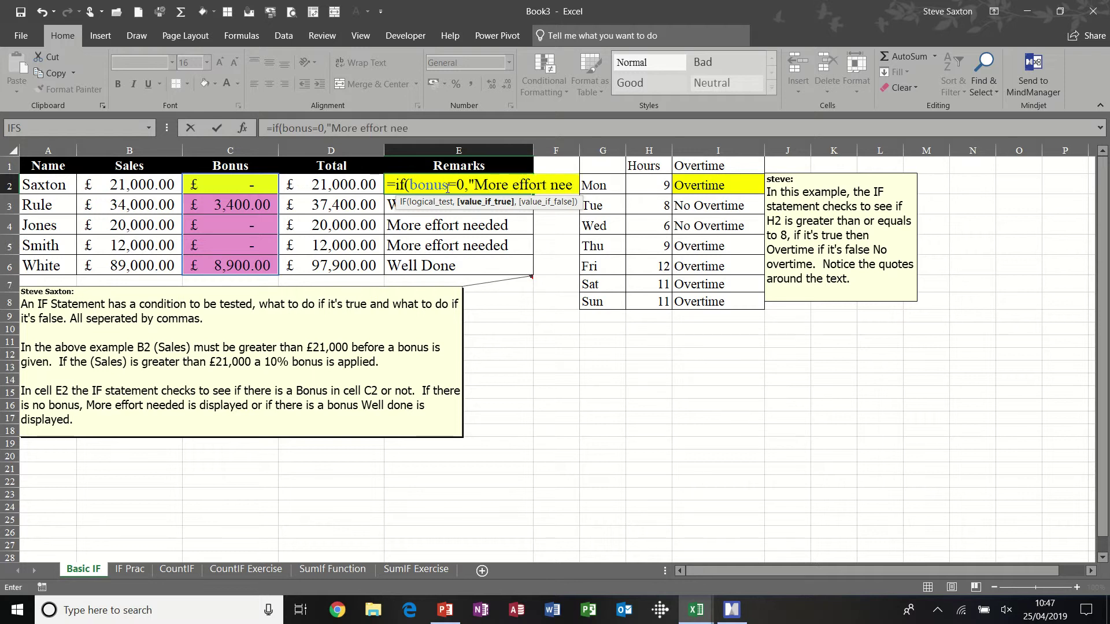
text(ded)
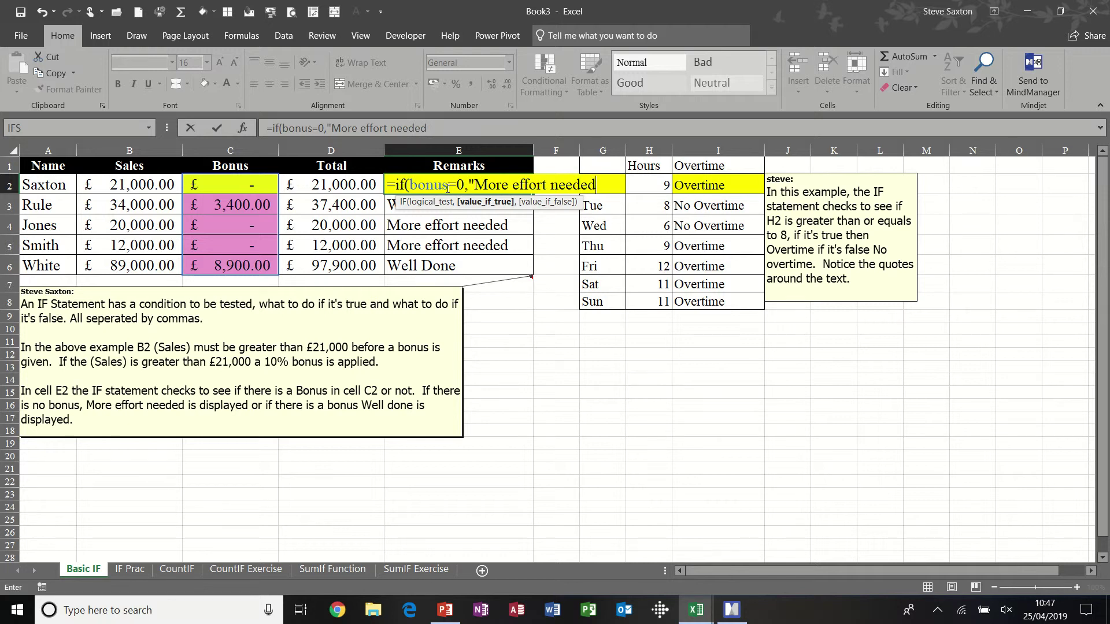
text(",)
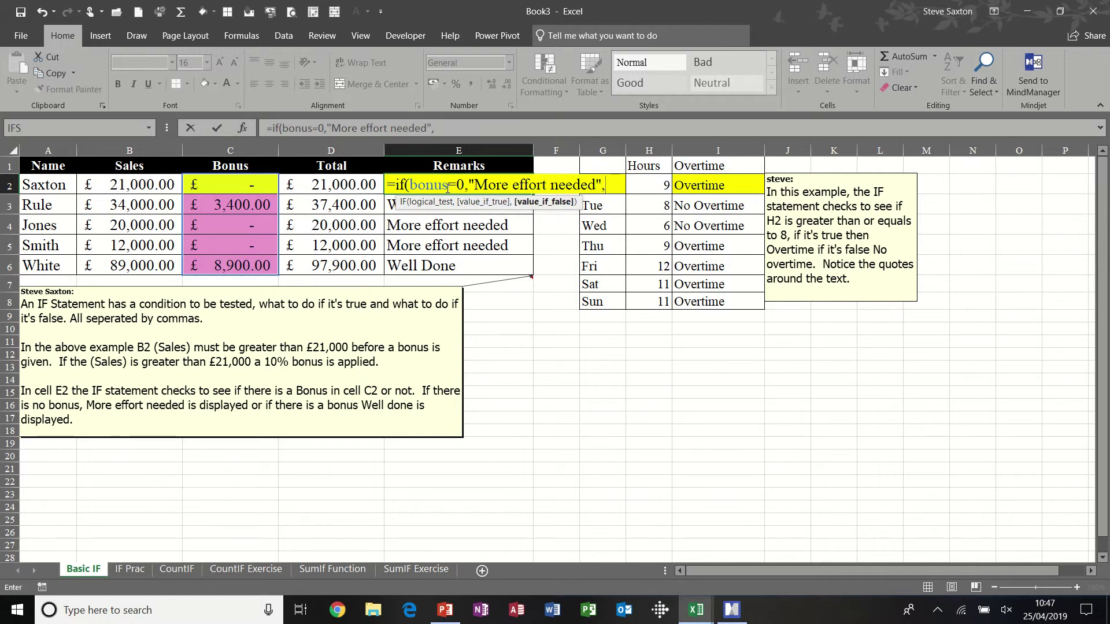
text("Well )
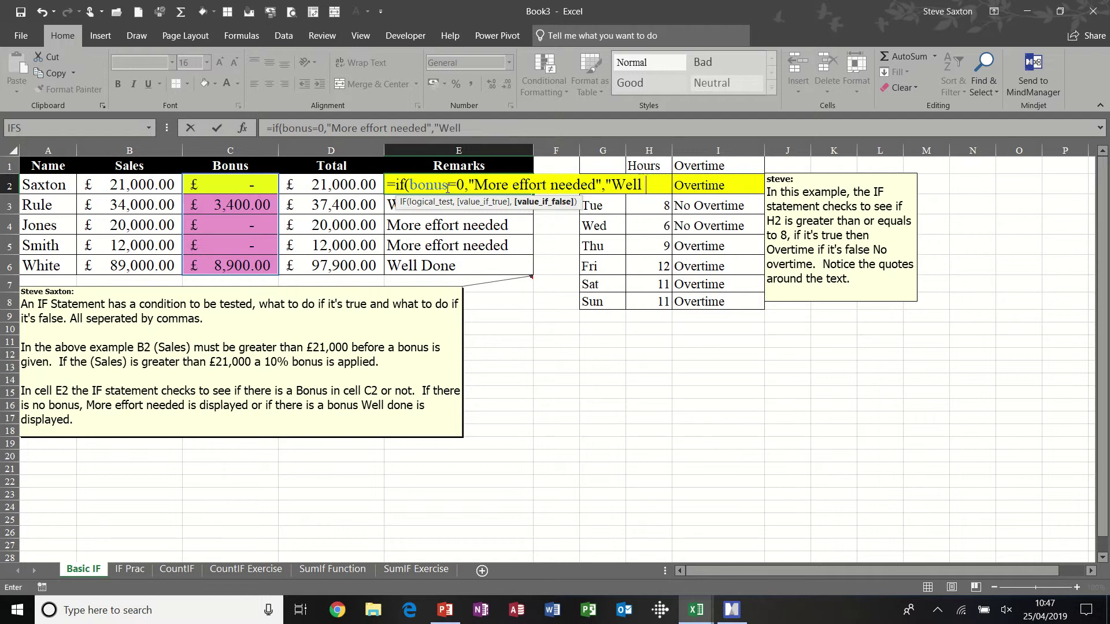
text(Done)
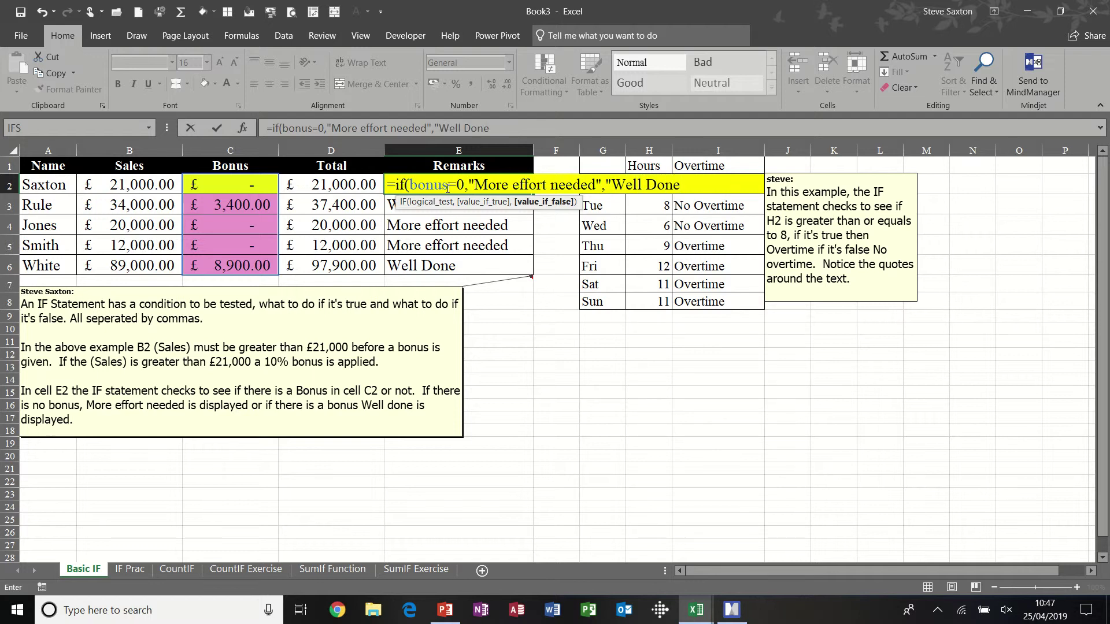
text("))
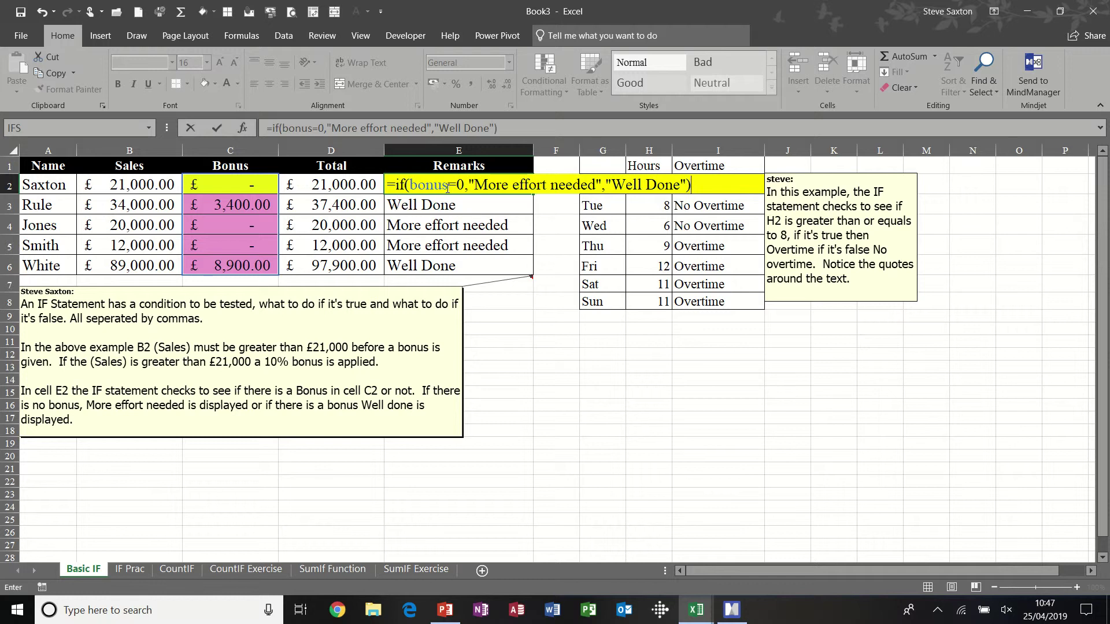
click(218, 128)
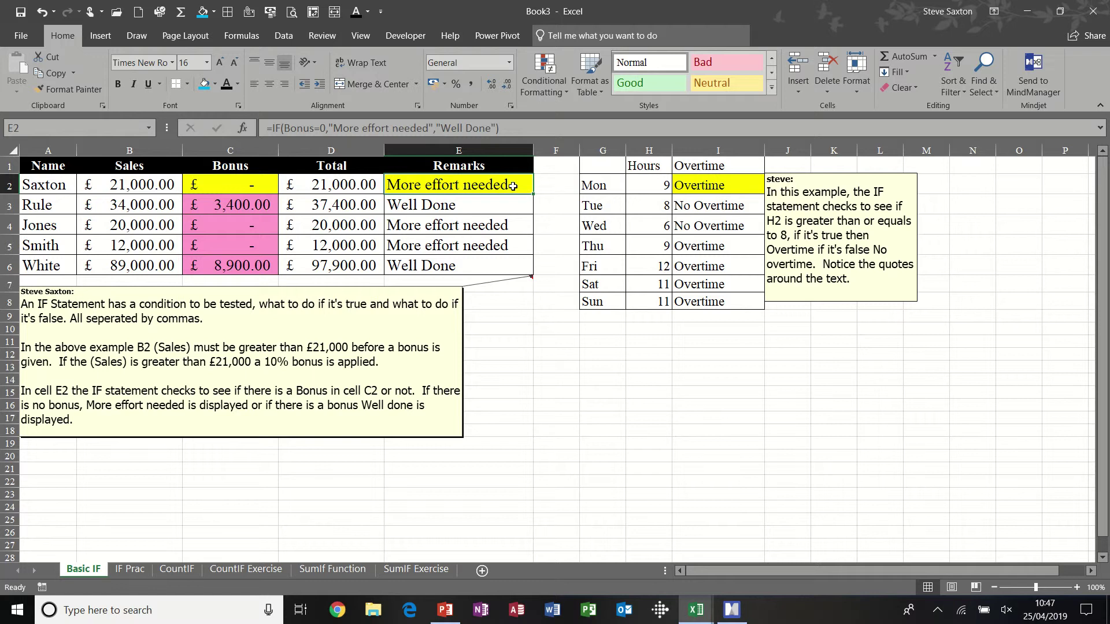
- Set the sales in B2 to 22000 and check the bonus in C2 and the remark in E2
click(144, 185)
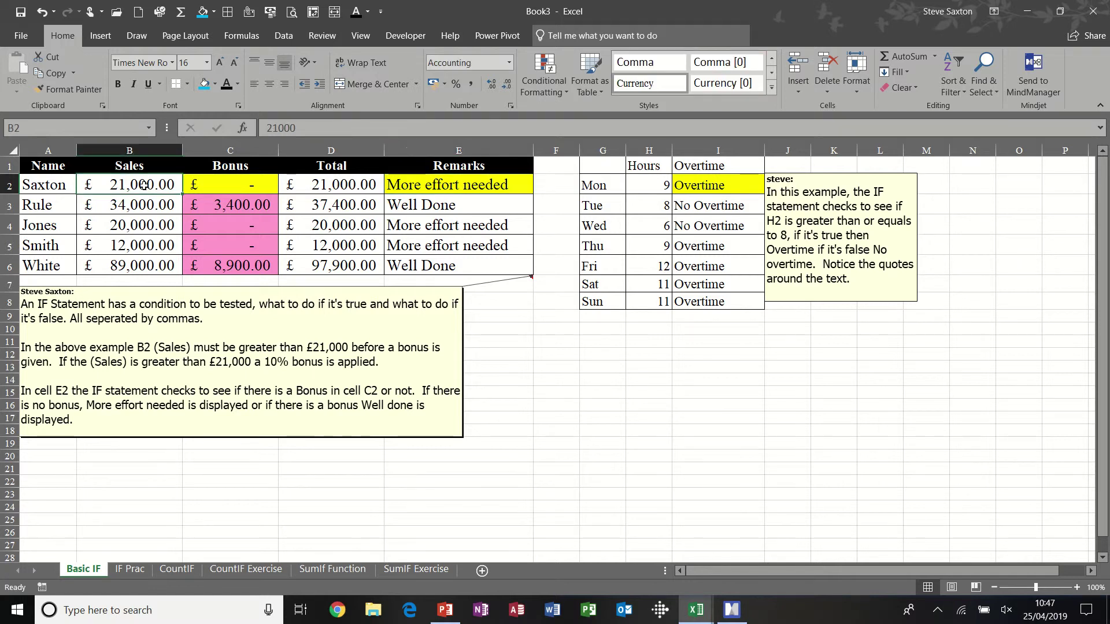
text(22000)
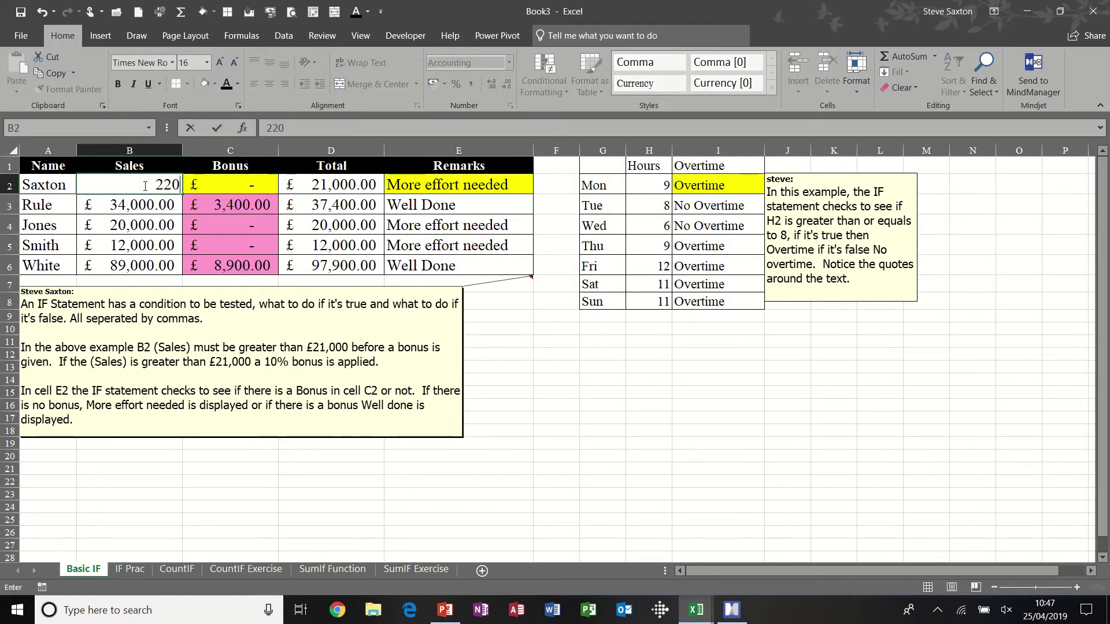
key(Return)
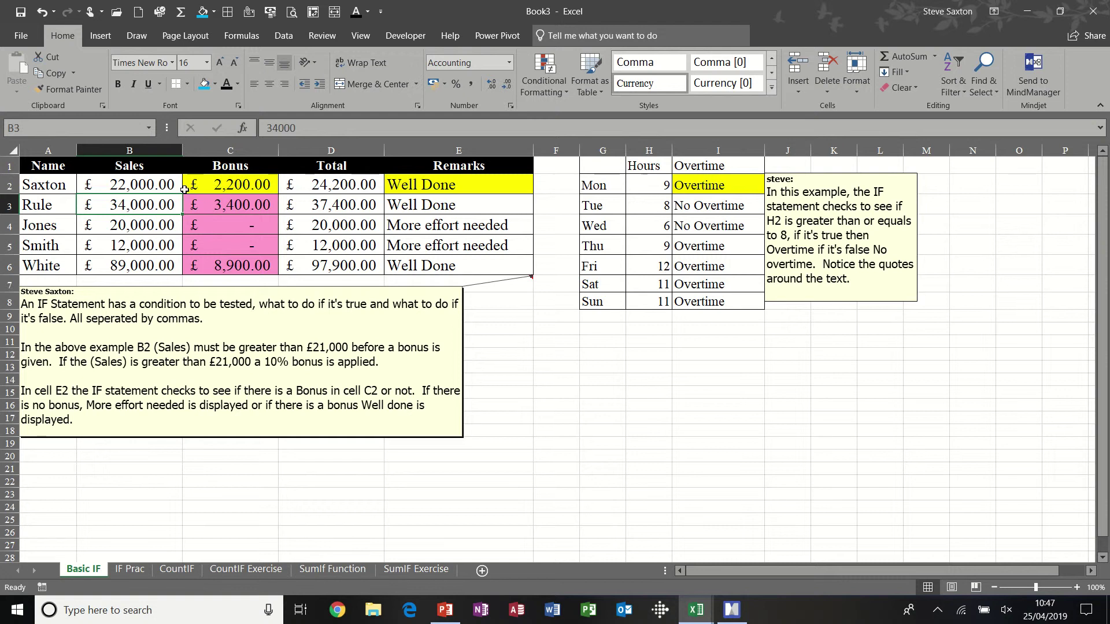
click(235, 180)
click(465, 188)
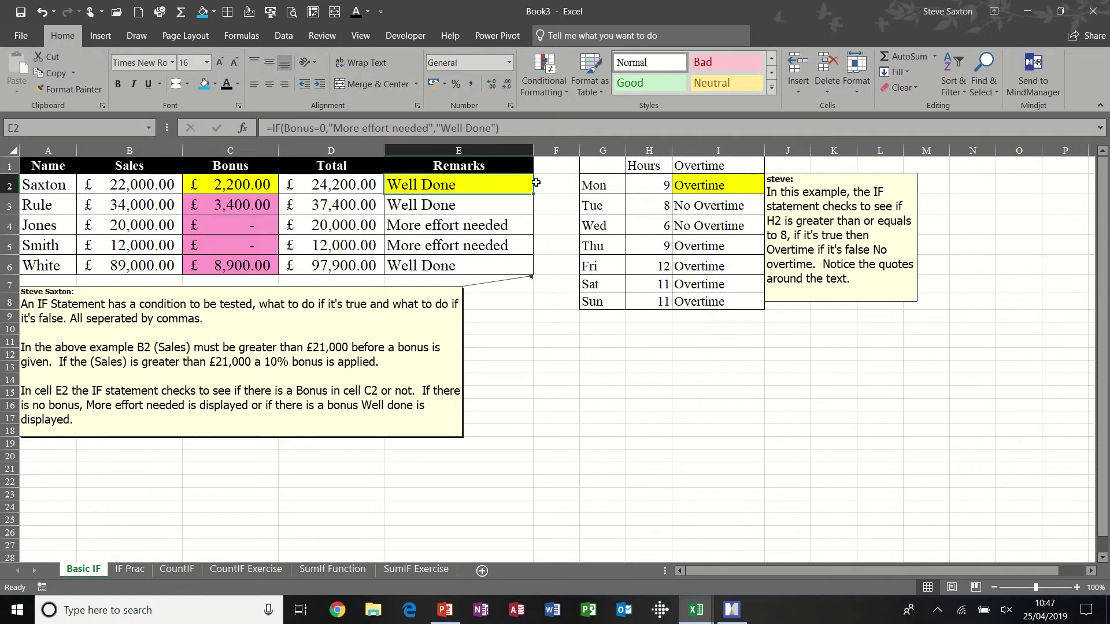
- Inspect the overtime formula in I2, set Monday's hours in H2 to 7, and recheck I2
click(719, 186)
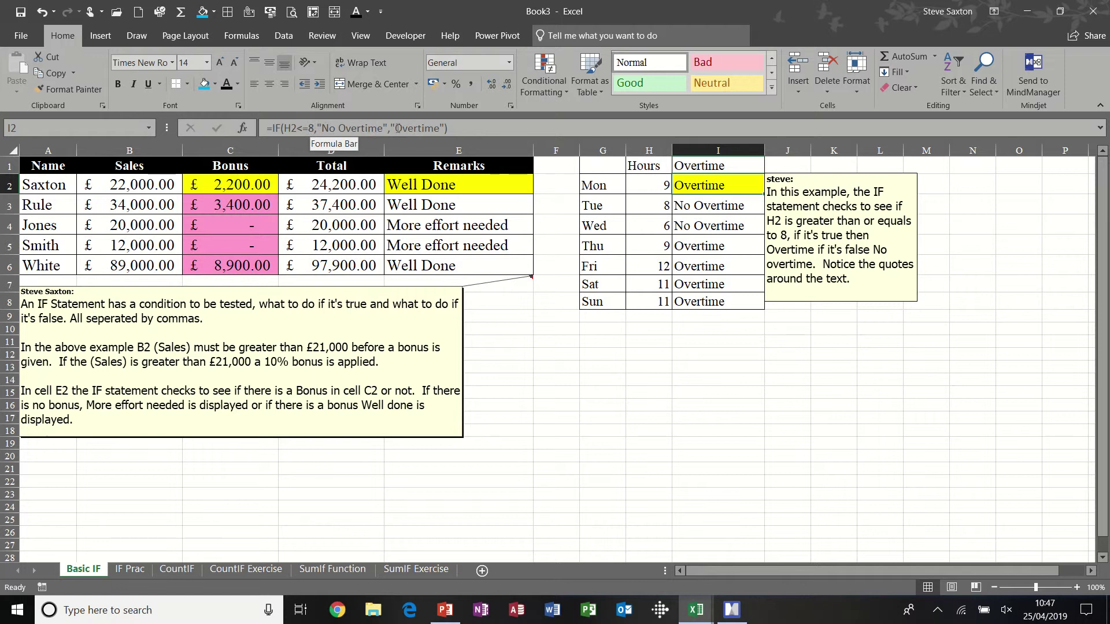
click(656, 184)
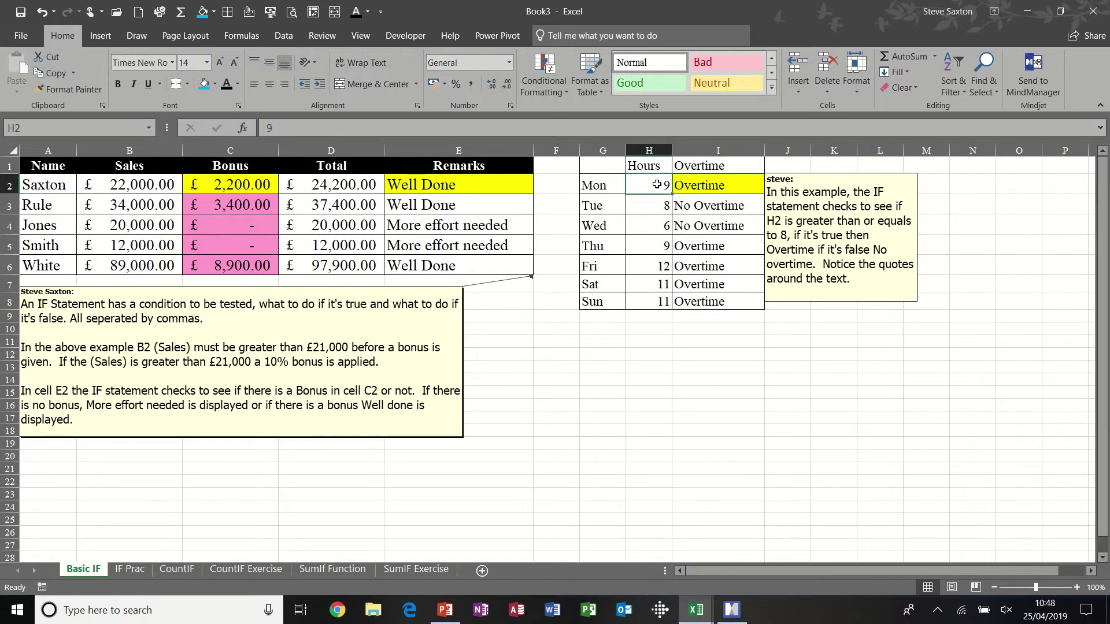
text(7)
key(Return)
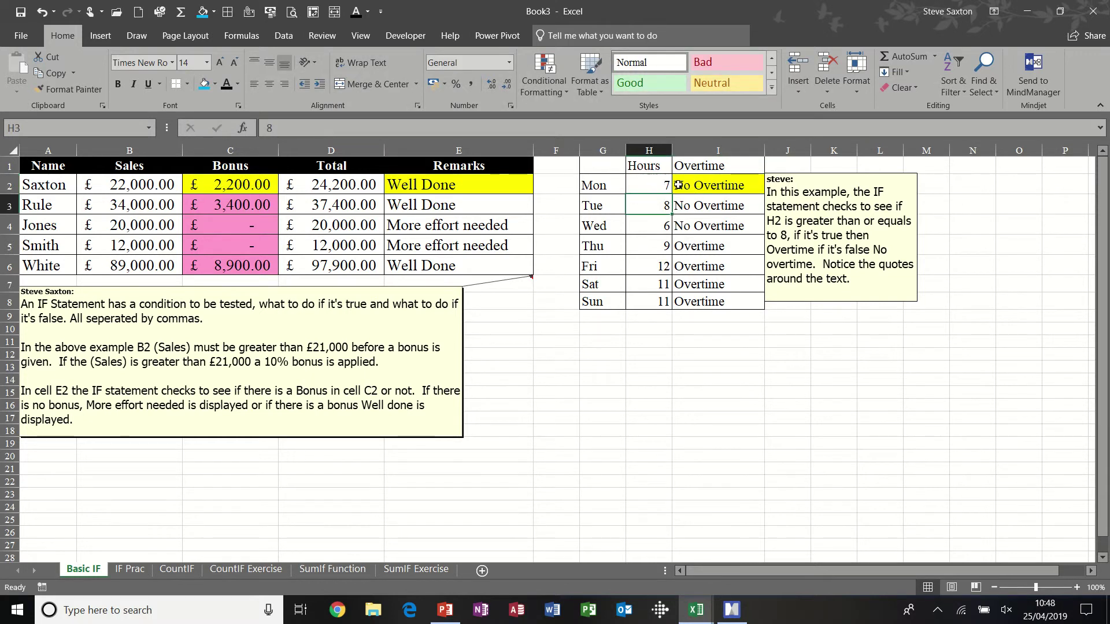
click(705, 184)
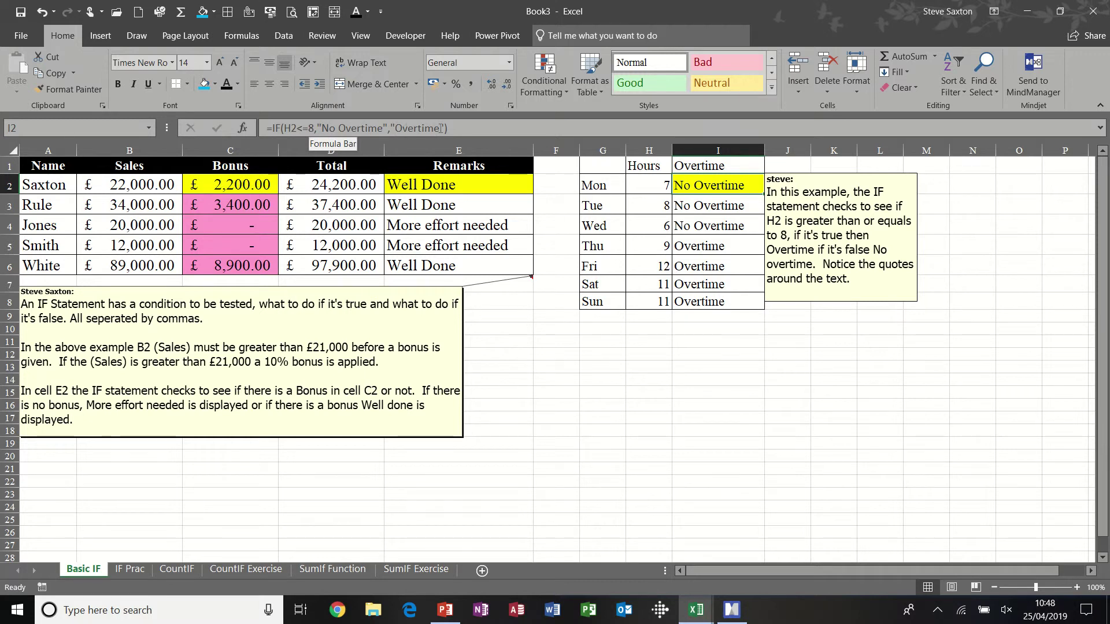
- Switch to the IF Prac sheet and examine BBC1's Status cell and its 2019 and 2018 viewing figures
click(130, 570)
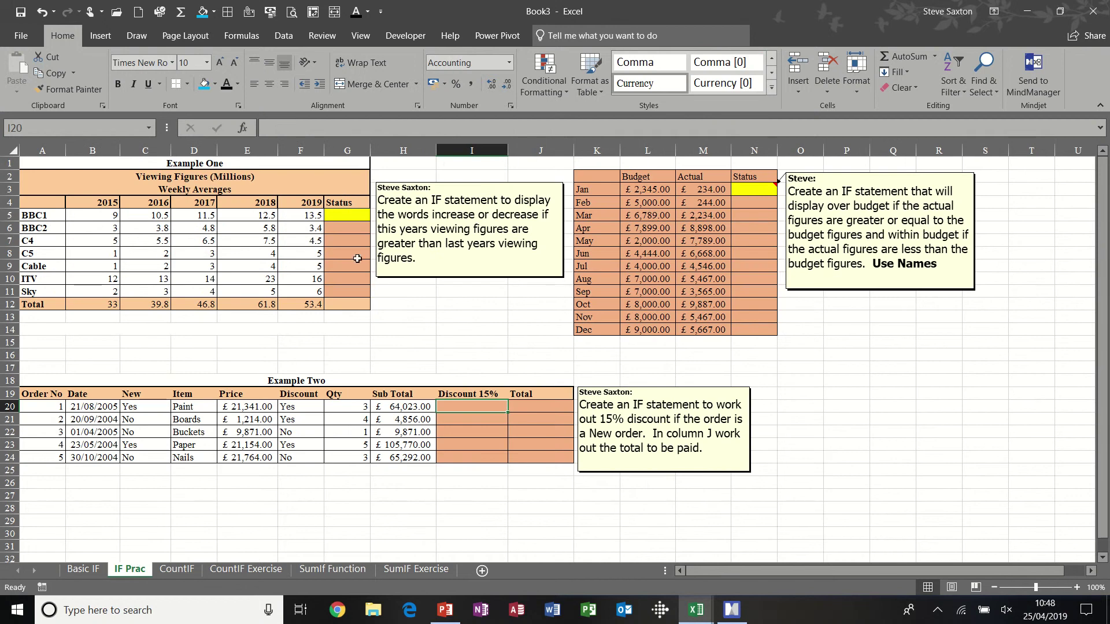
click(343, 215)
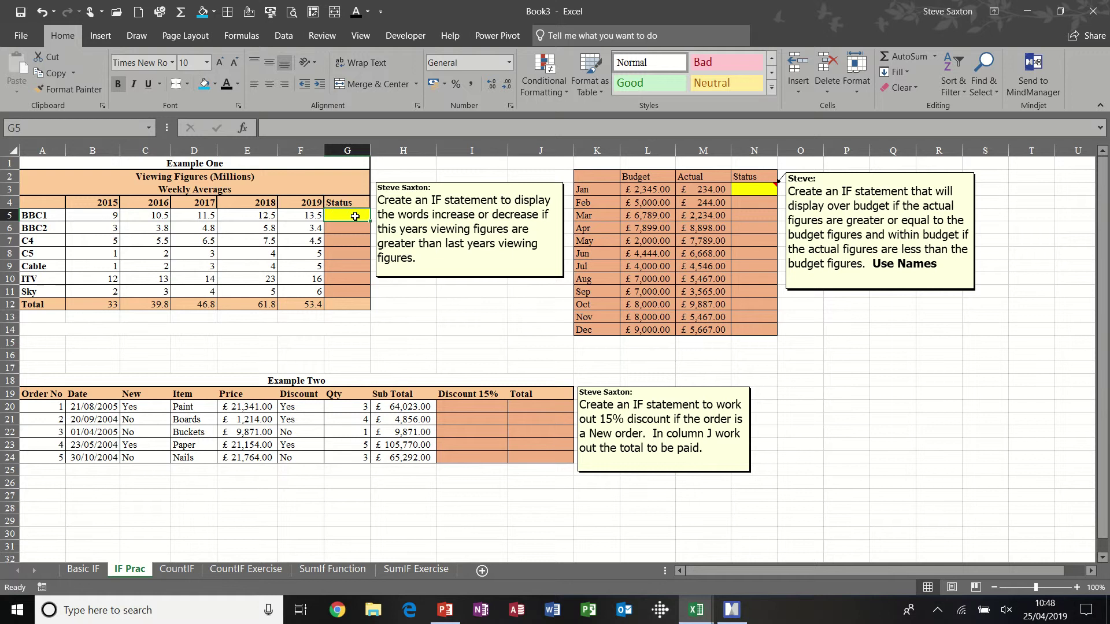
click(308, 217)
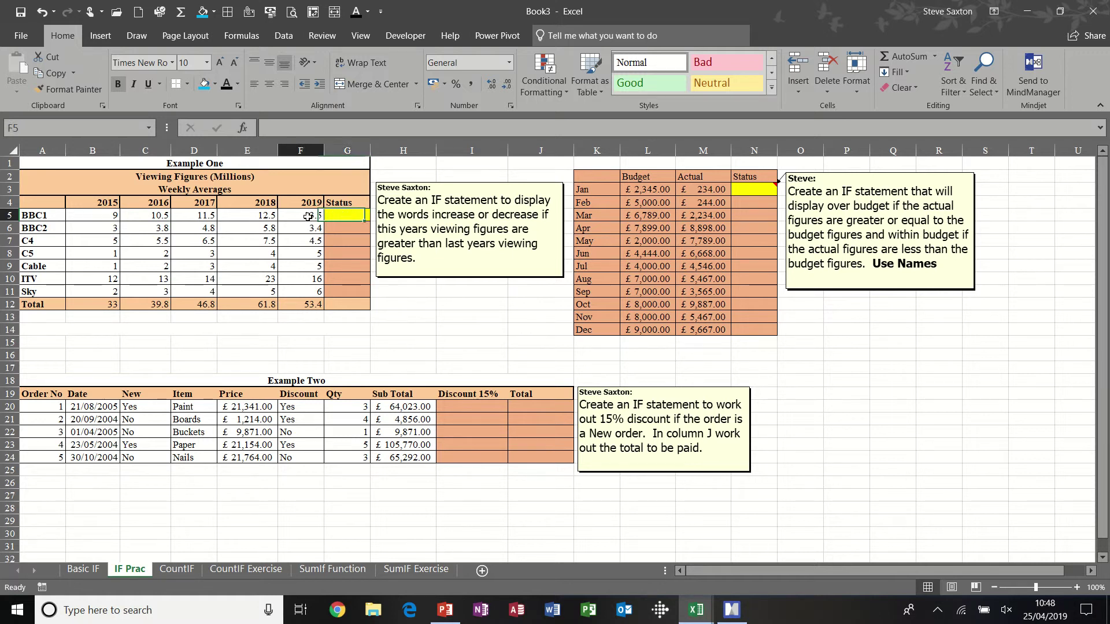
click(263, 215)
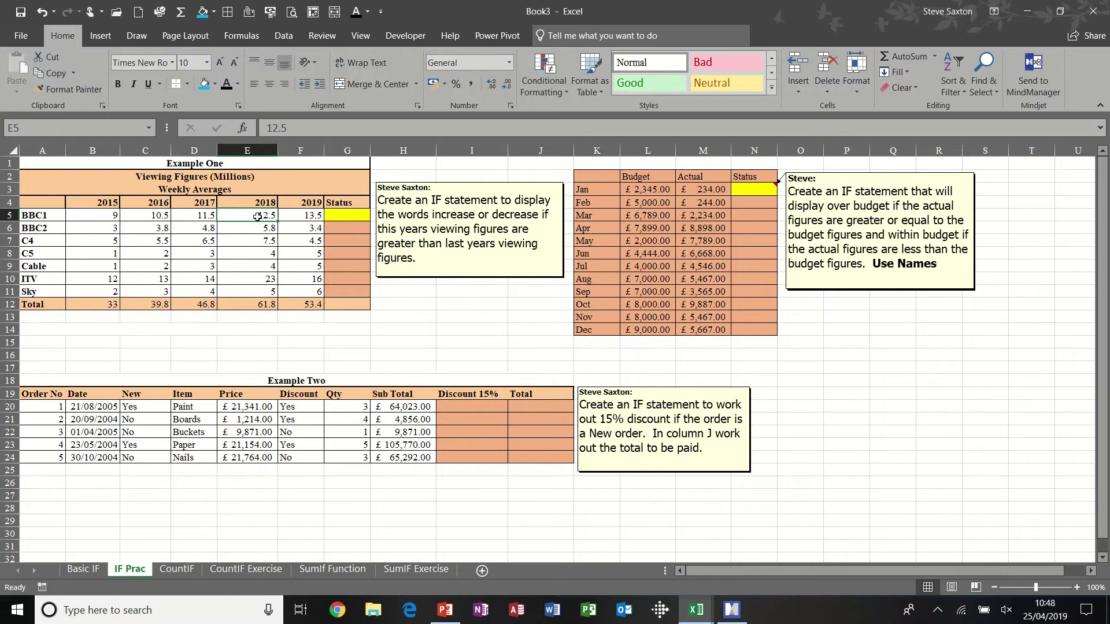
- Enter =if(F5>E5,"increase","decrease") as BBC1's status in G5 and copy the formula down to G11
click(342, 214)
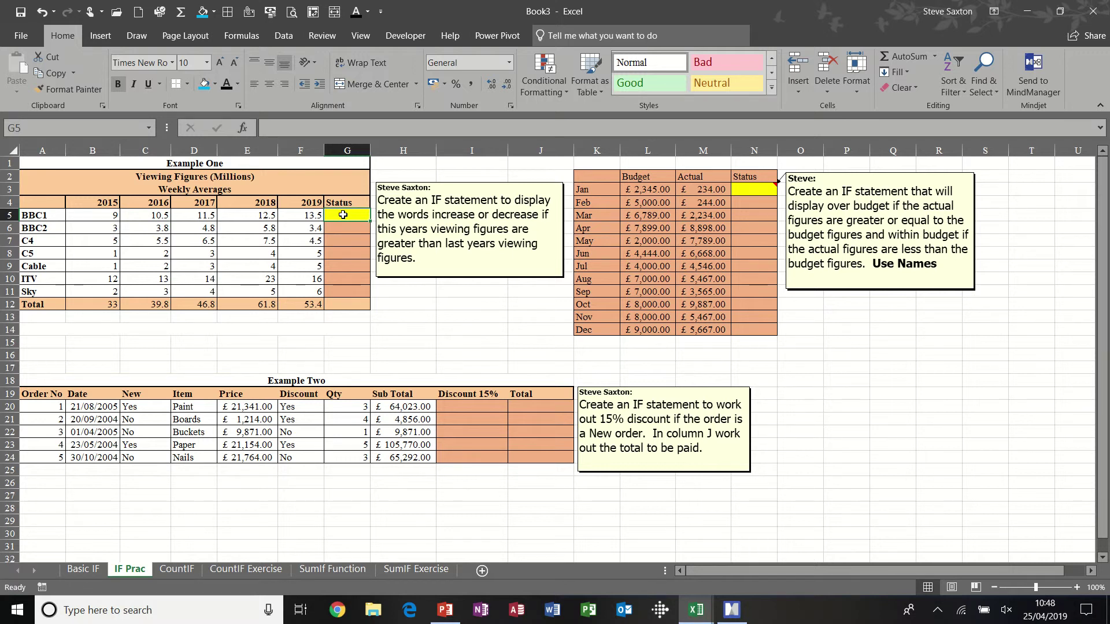
text(=if()
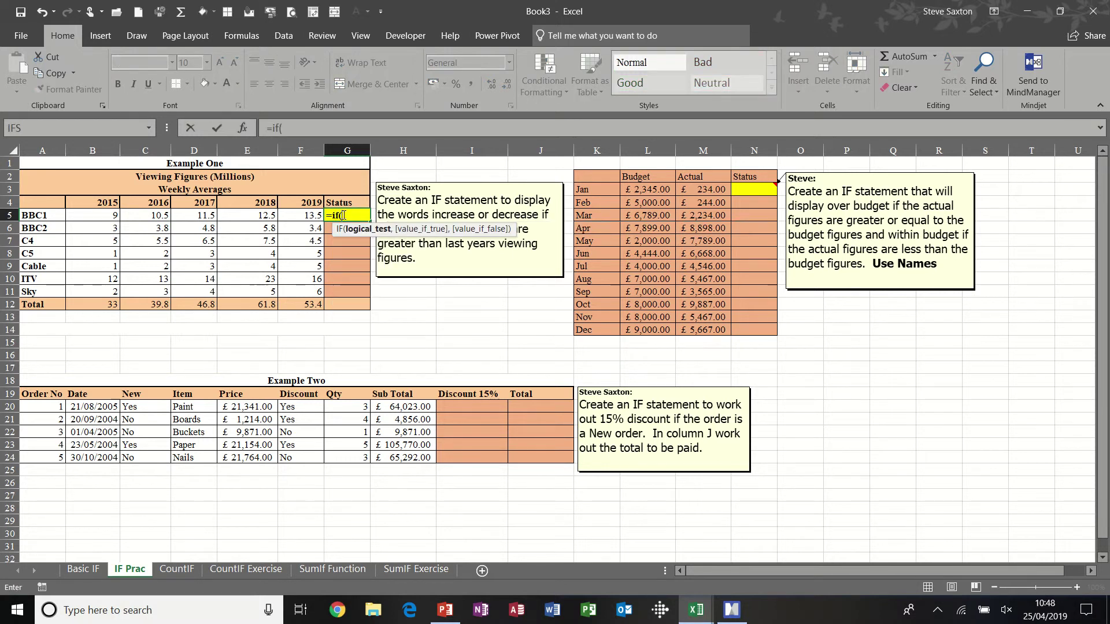
click(303, 215)
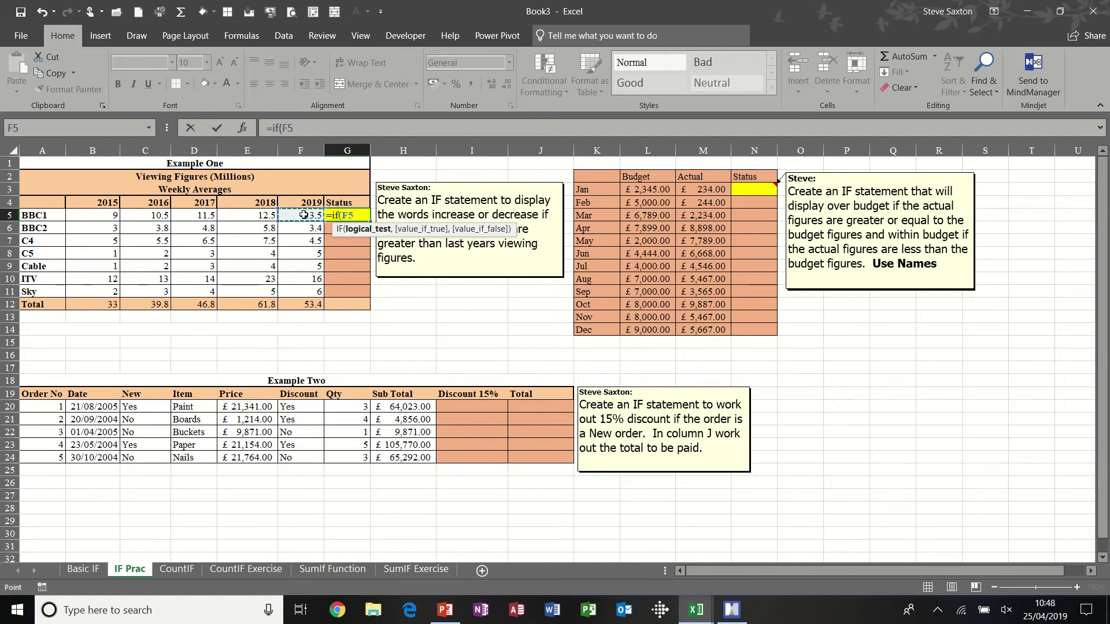
text(>)
click(263, 216)
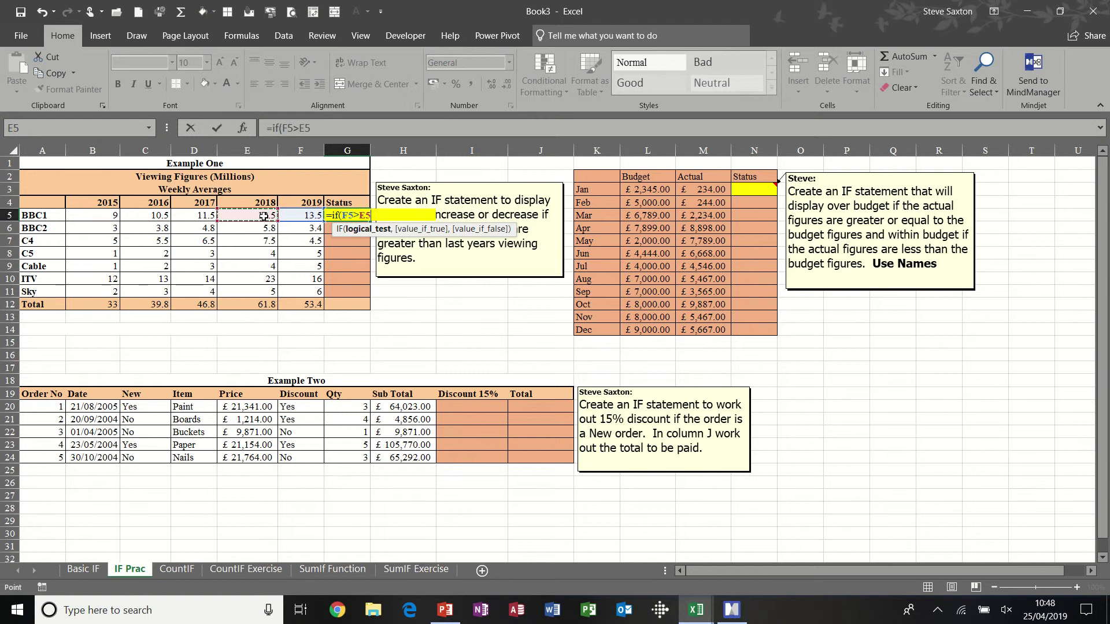
text(,)
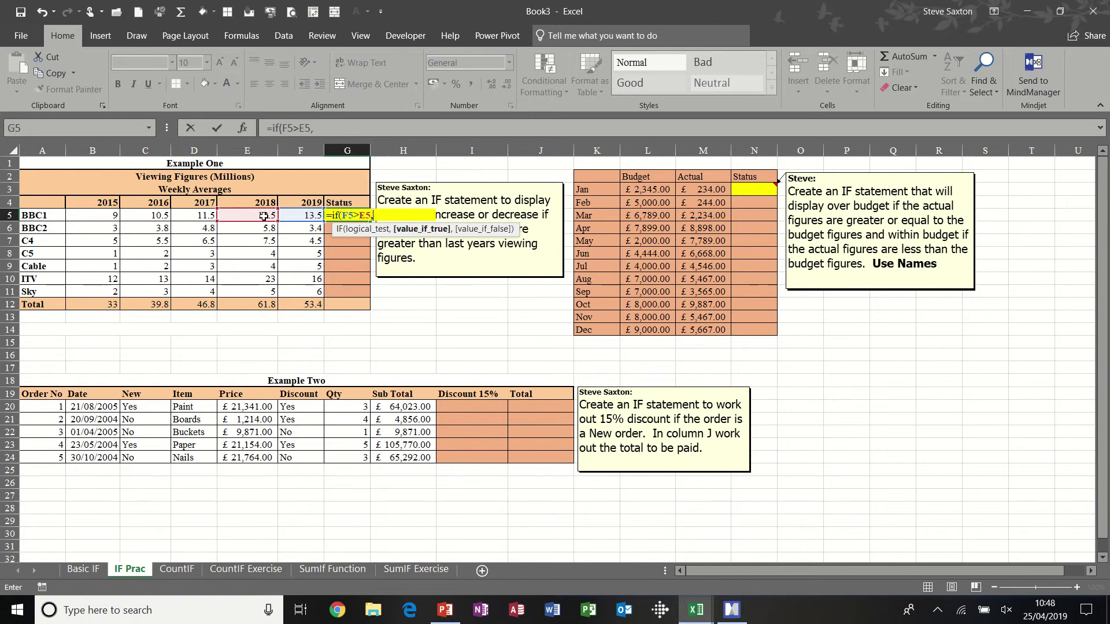
text("increase",)
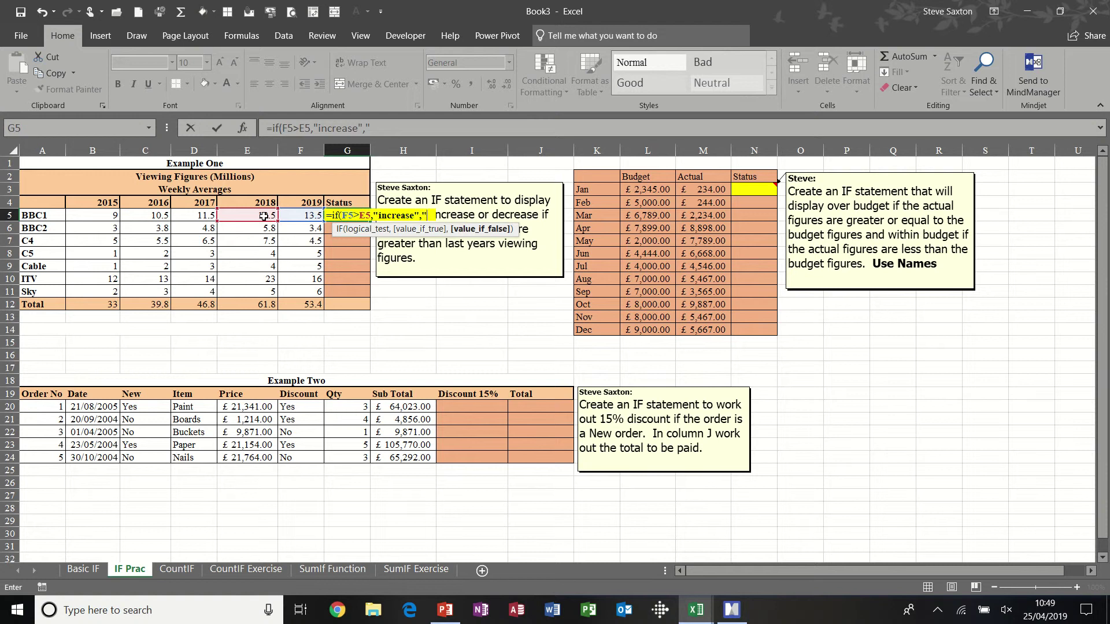
text("decre)
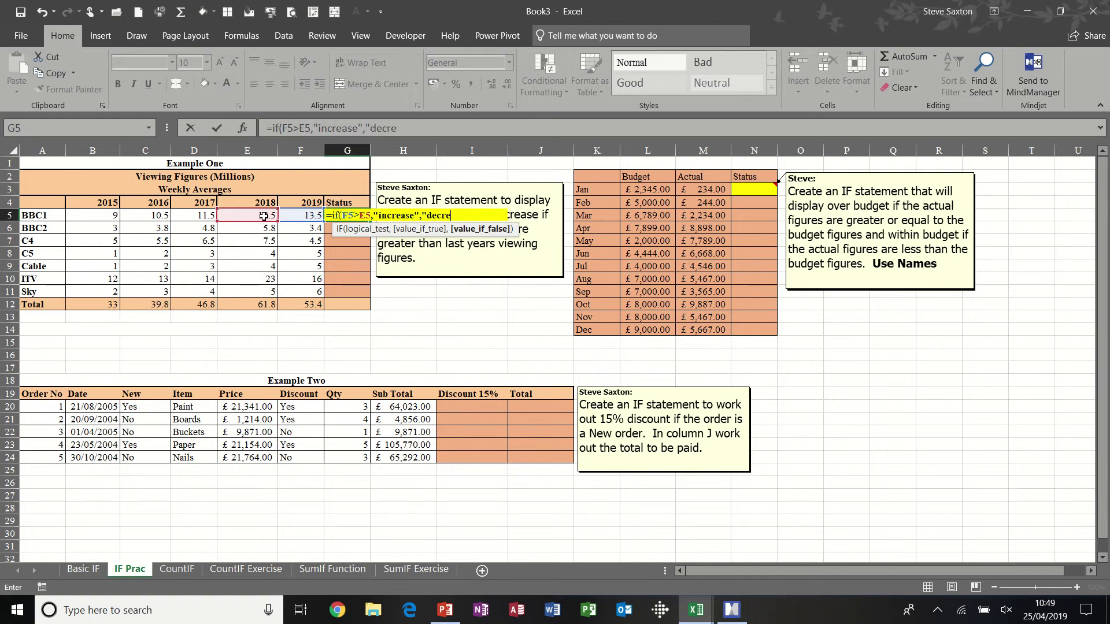
text(ase"))
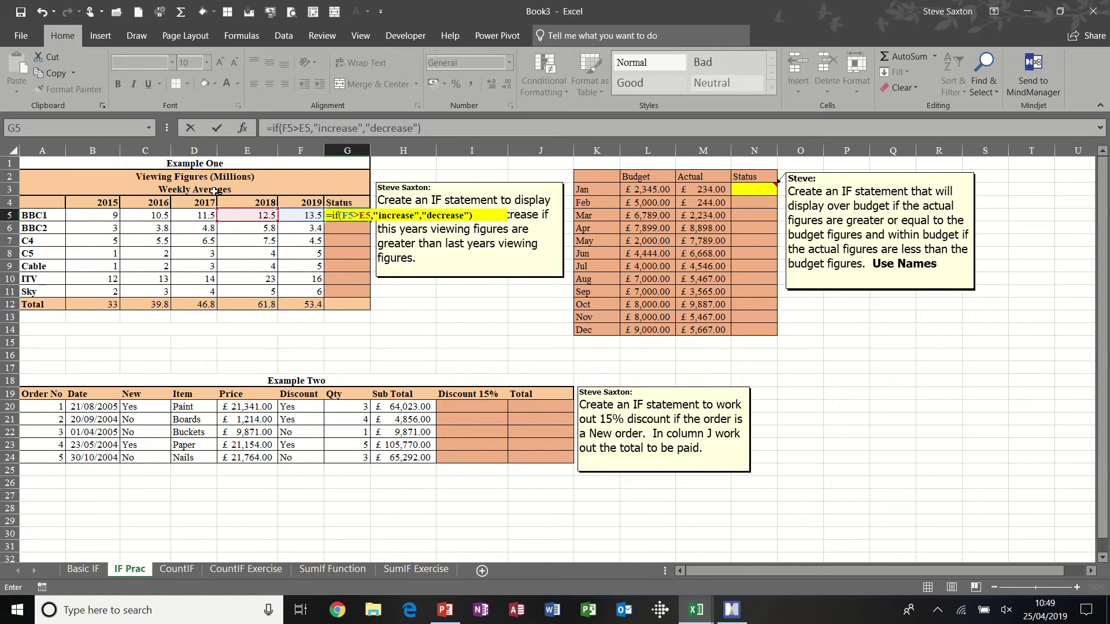
click(218, 129)
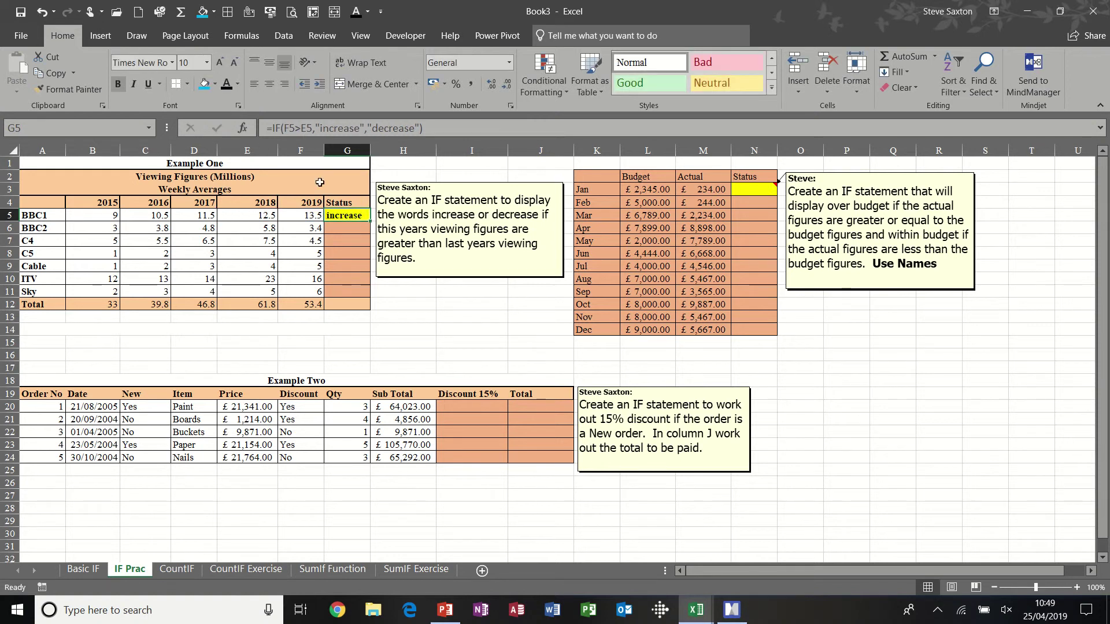
double_click(368, 220)
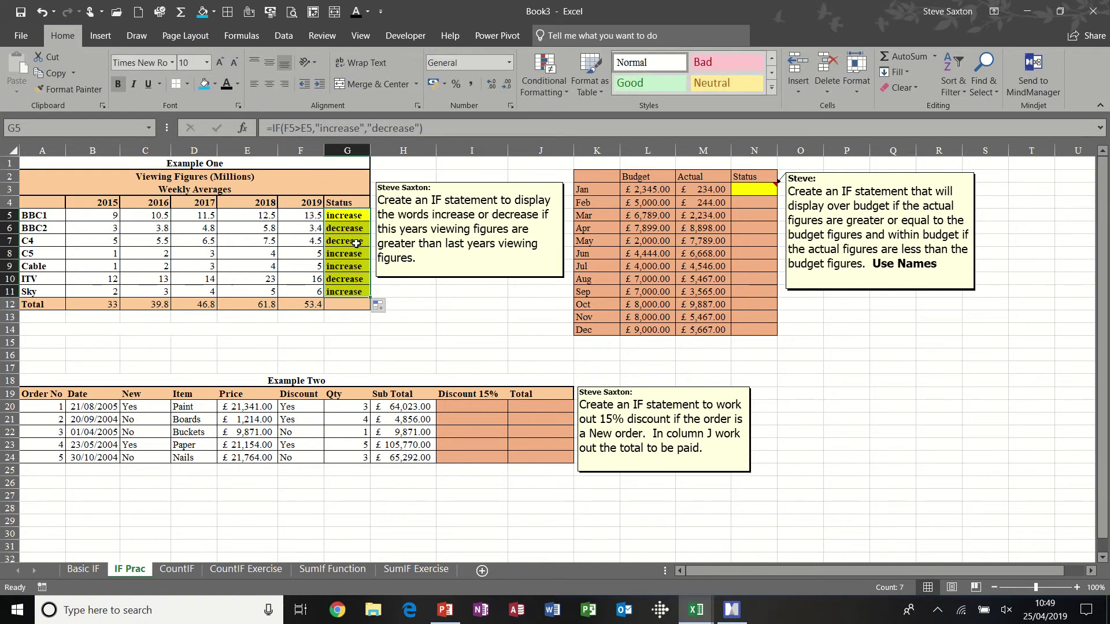
click(356, 244)
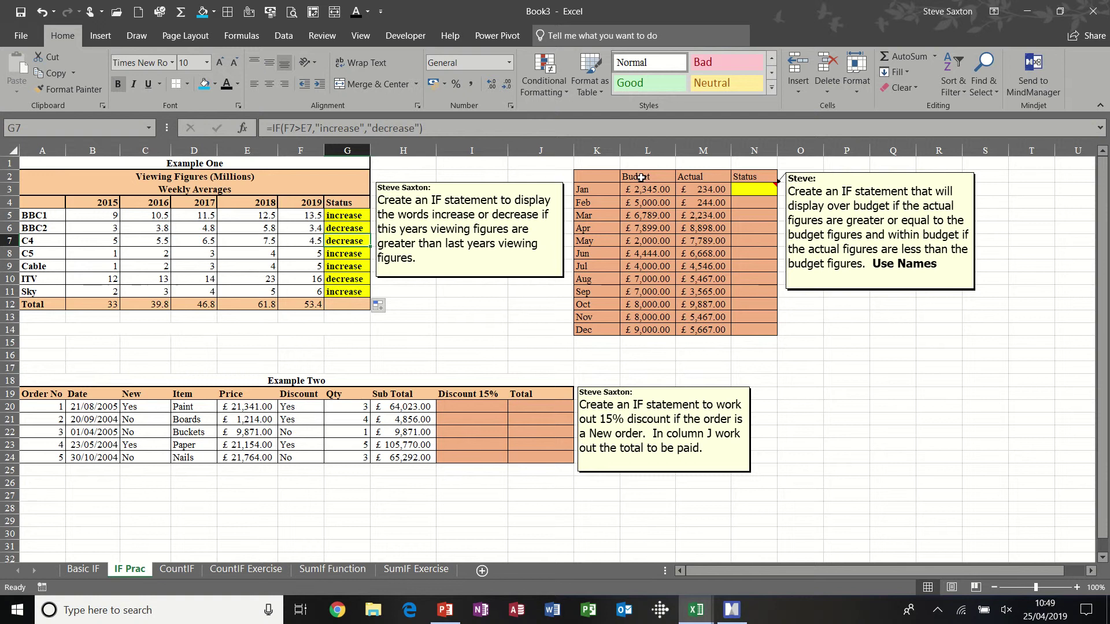
- Create range names for the Budget and Actual figures in L2:M14 from the labels in the top row
drag(640, 177, 691, 333)
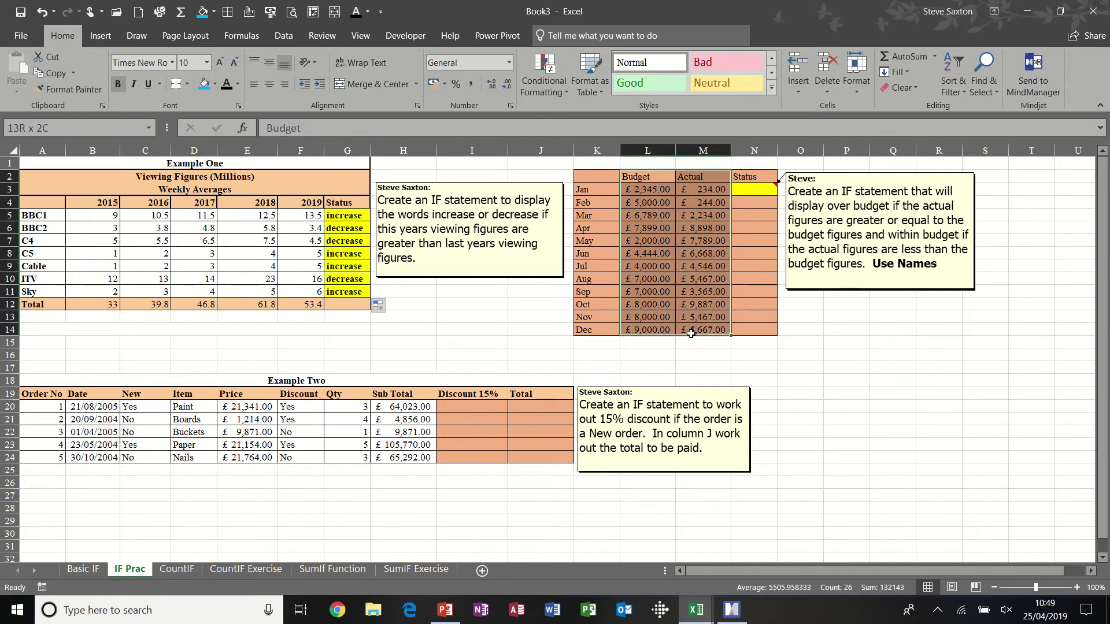
click(246, 37)
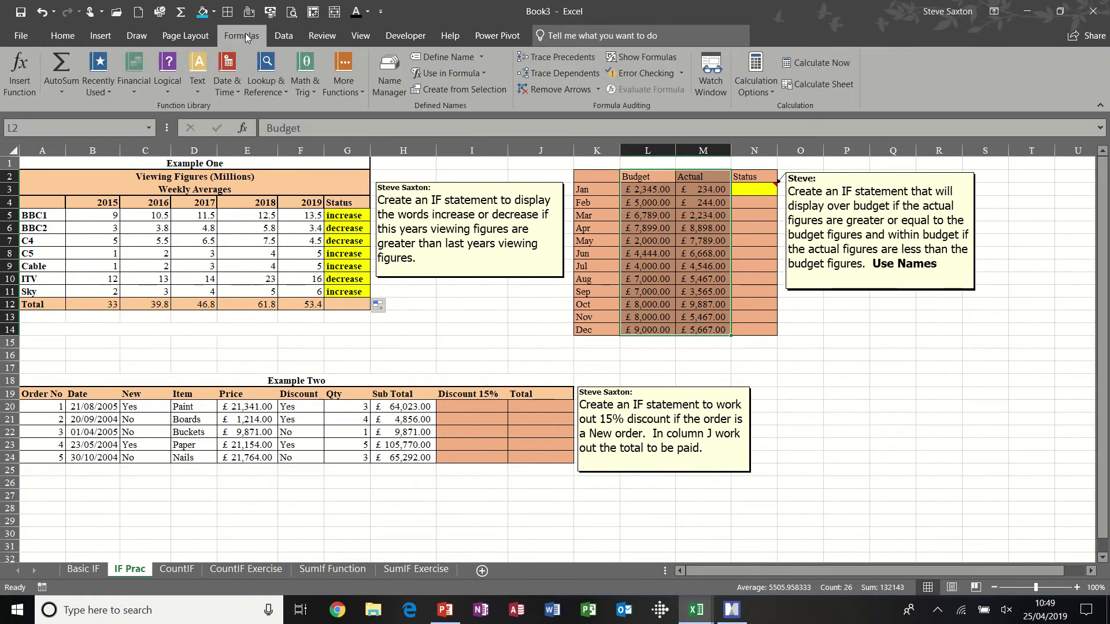
click(422, 90)
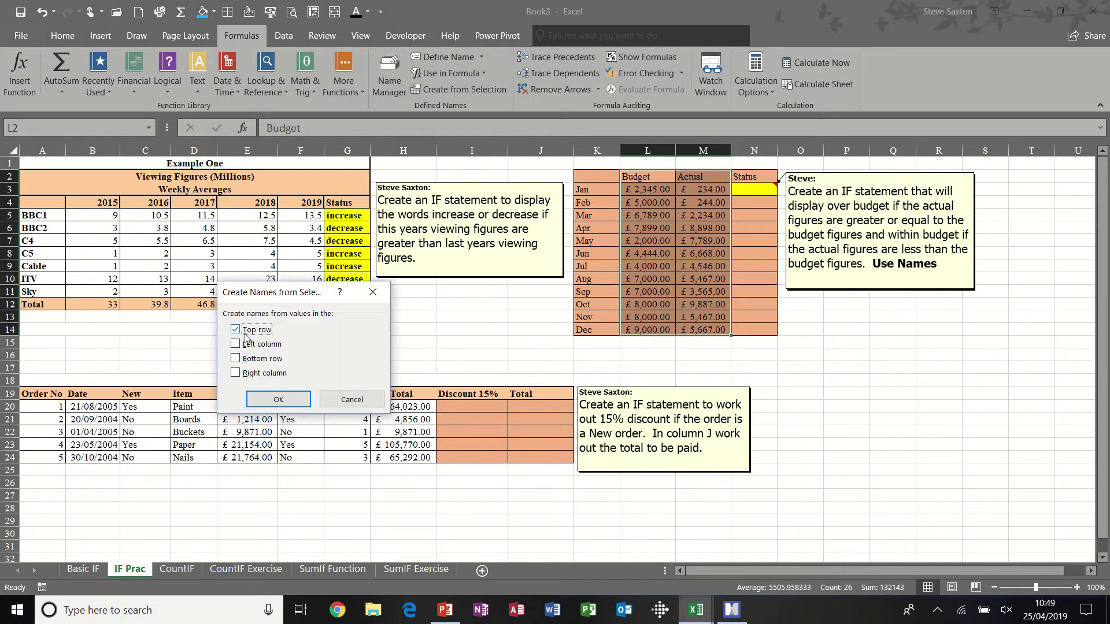
click(286, 400)
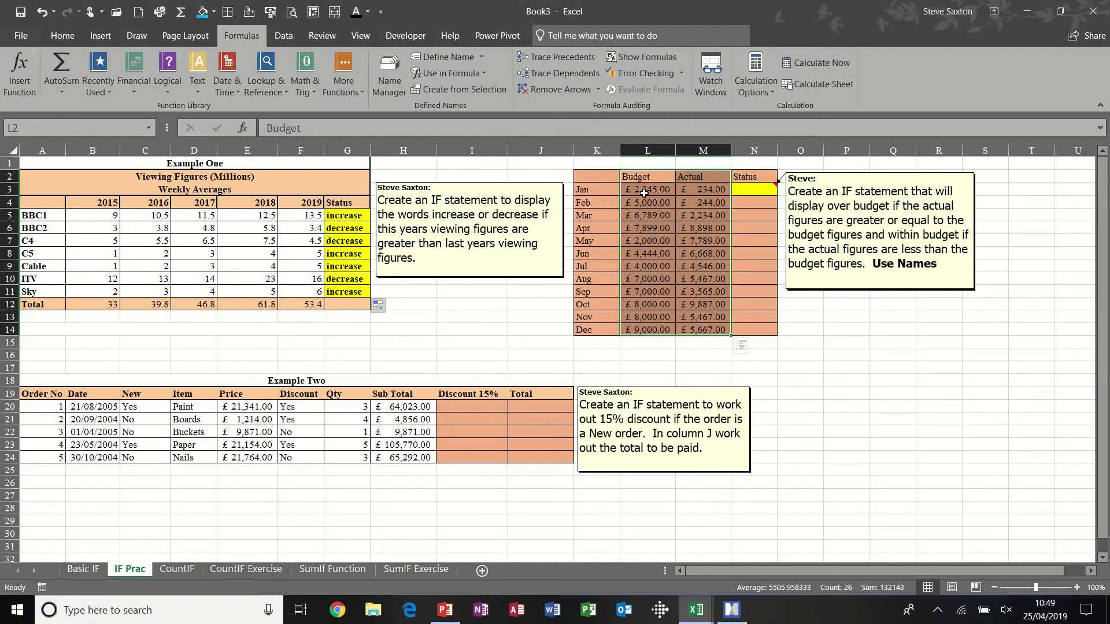
- Check the range names assigned to the monthly figures in L3:L14 and M3:M14
drag(644, 193, 644, 330)
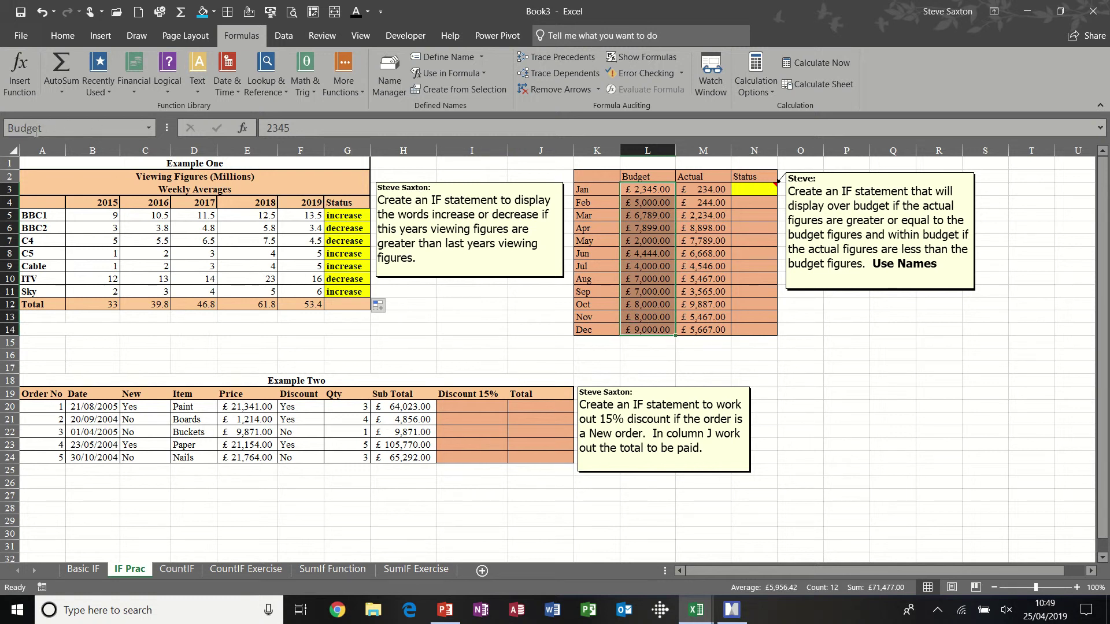
click(707, 187)
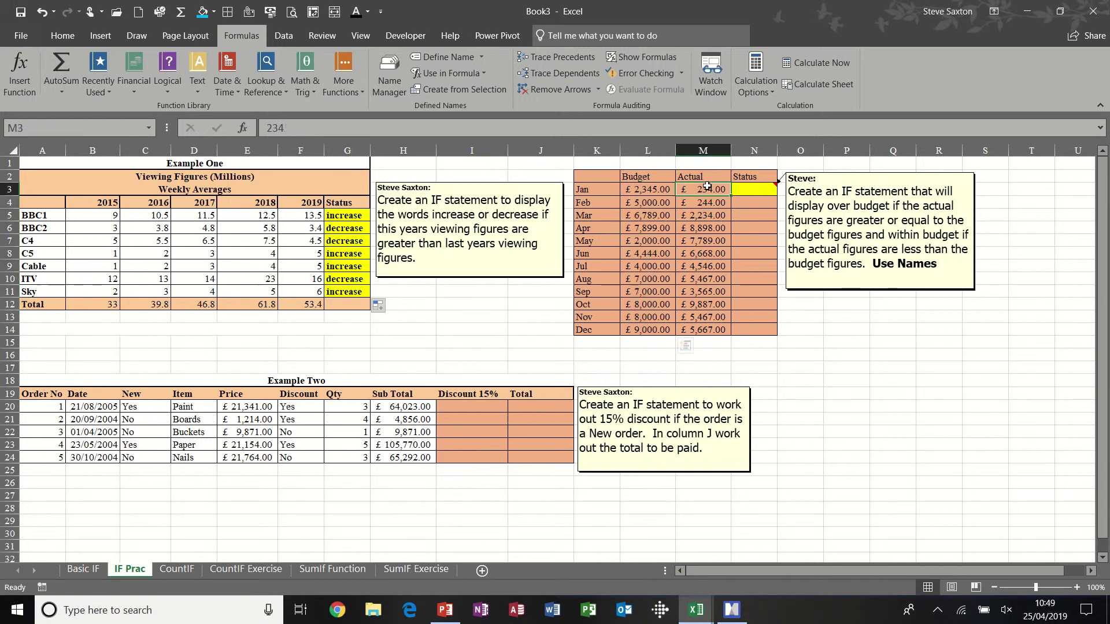
drag(706, 187, 706, 330)
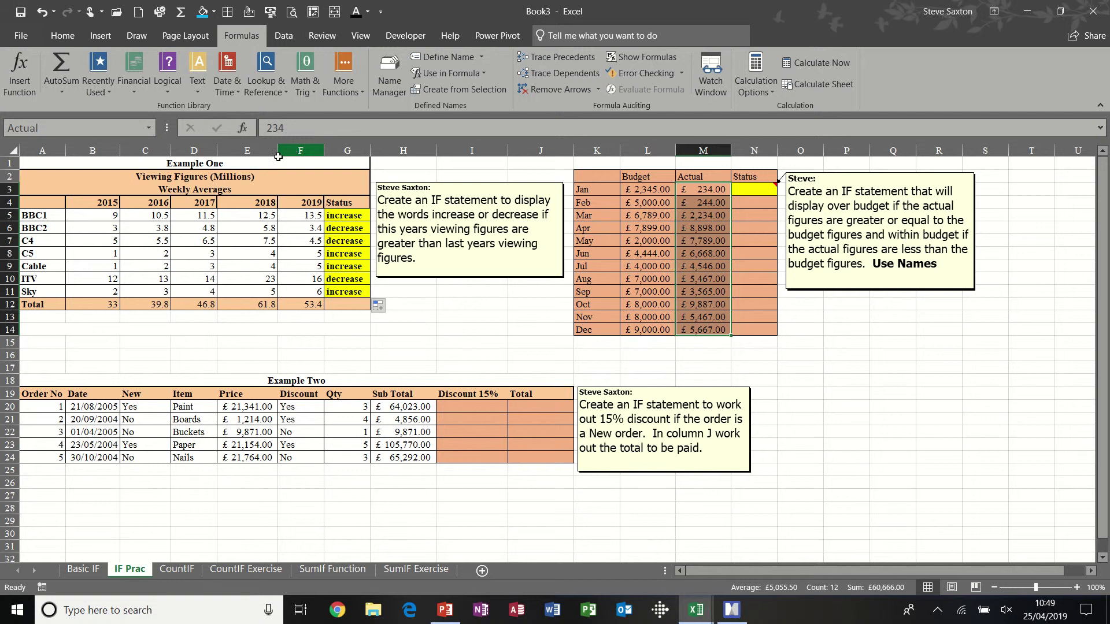
- Enter =if(Actual>budget,"Over budget","Within Budget") as January's status in N3 and copy it down to N14
click(759, 189)
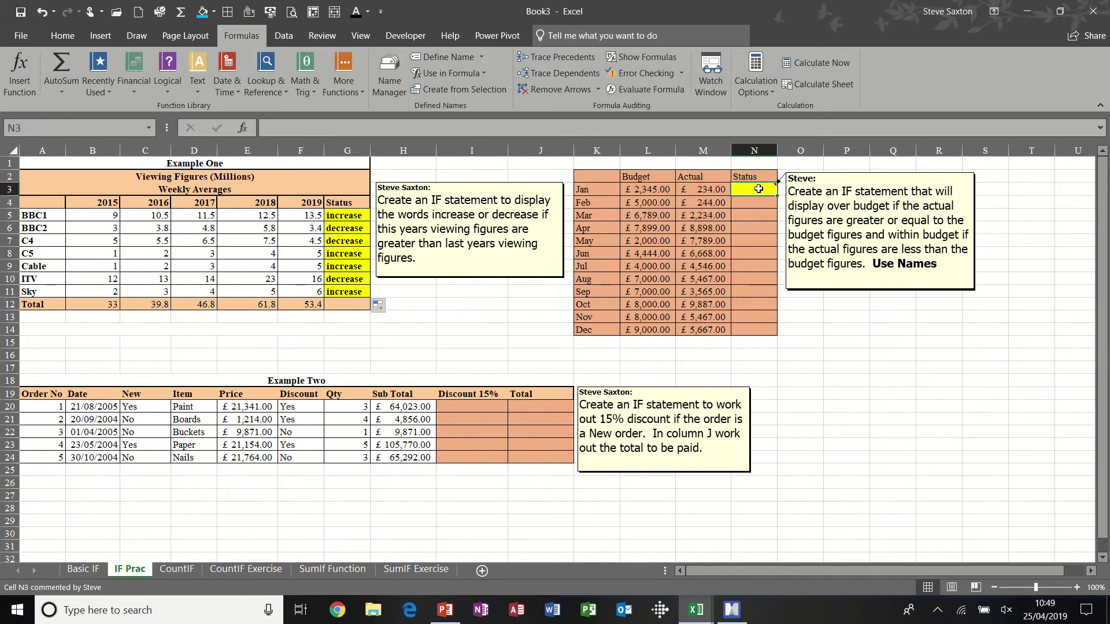
text(=if)
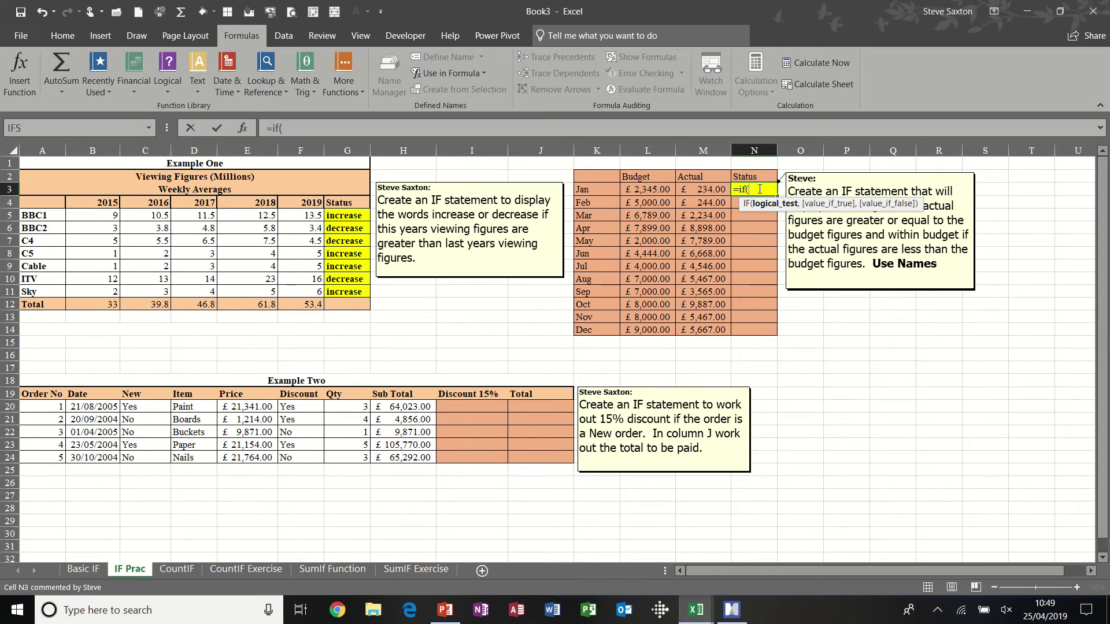
text((A)
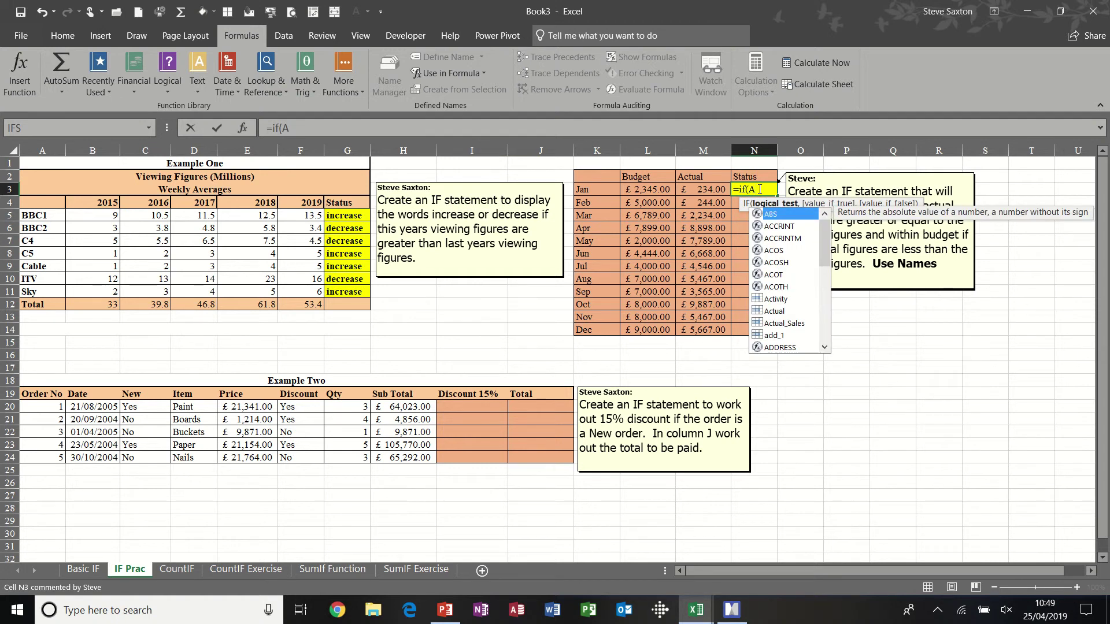
text(ctual)
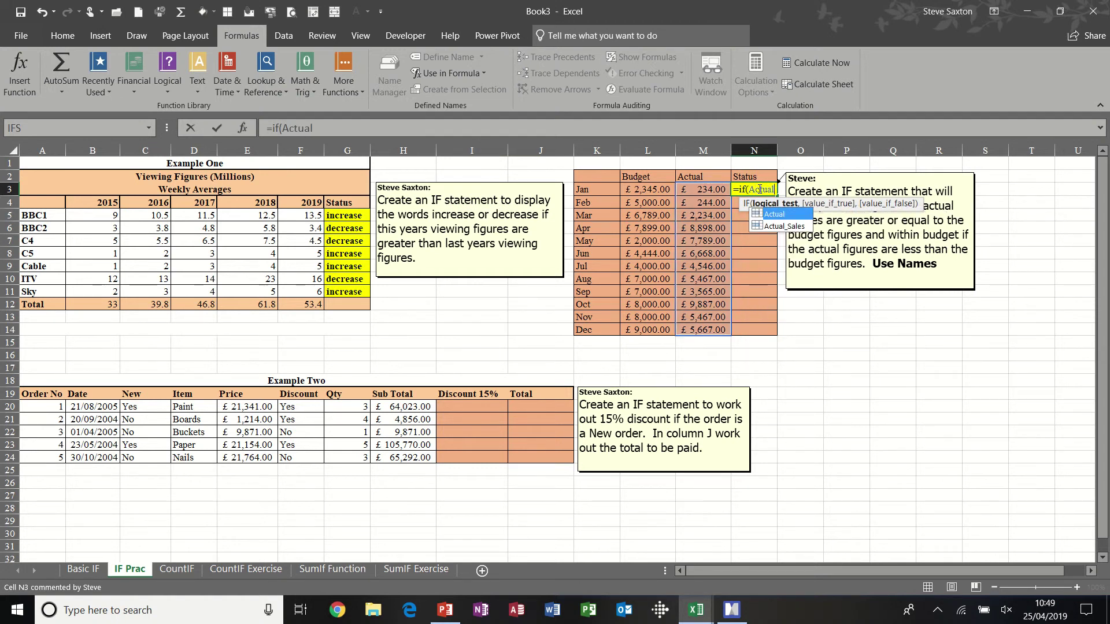
text(>budget)
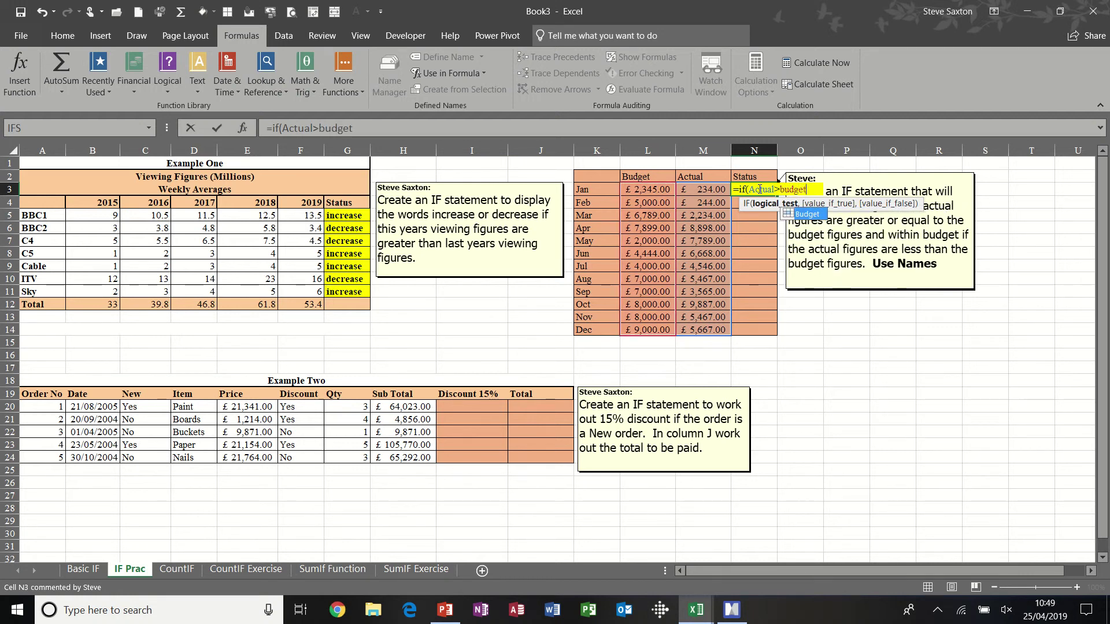
text(,)
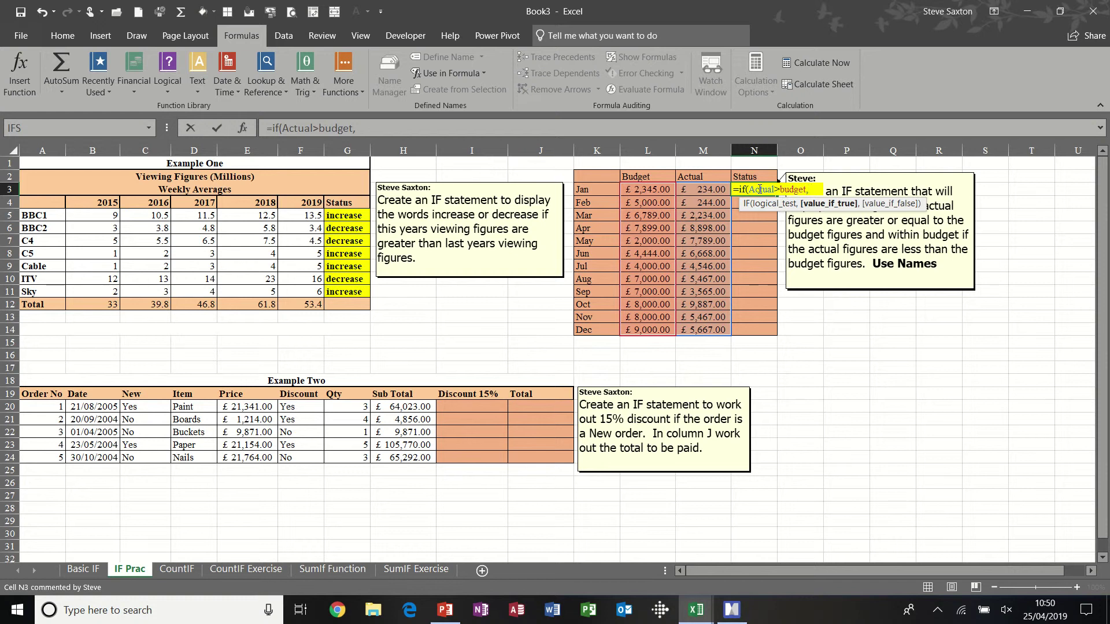
text("Over )
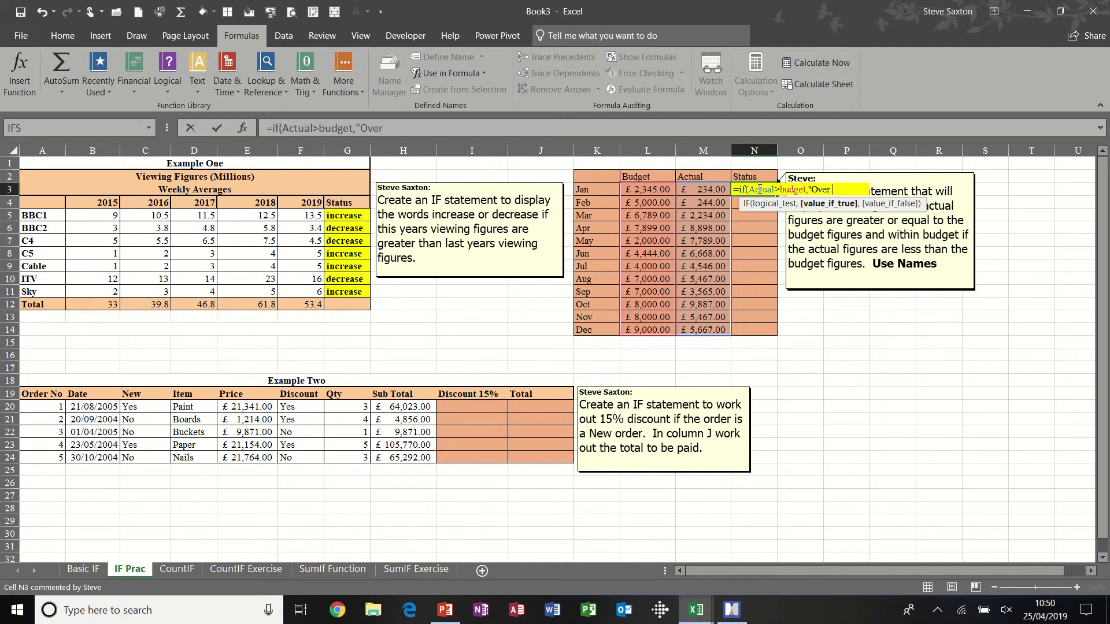
text(budget",)
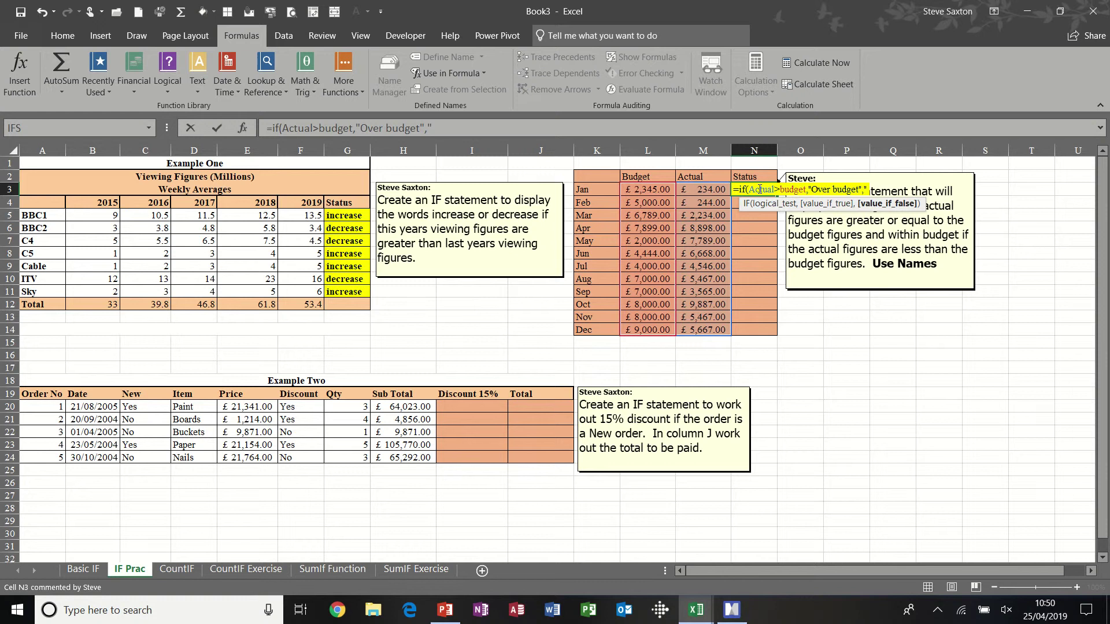
text("Wi)
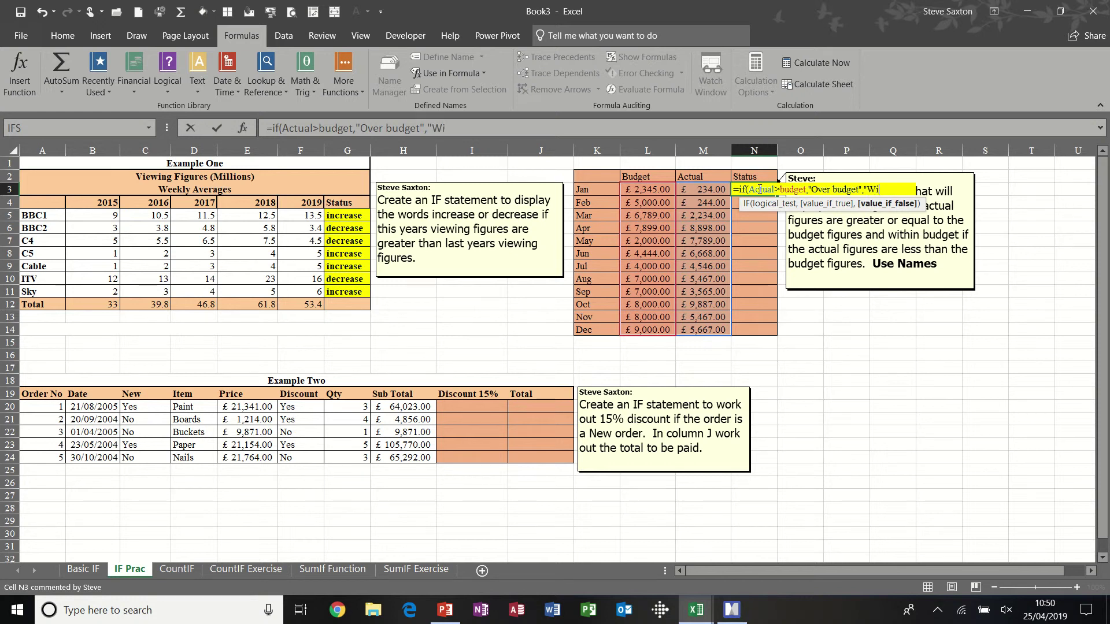
text(thin Budget)
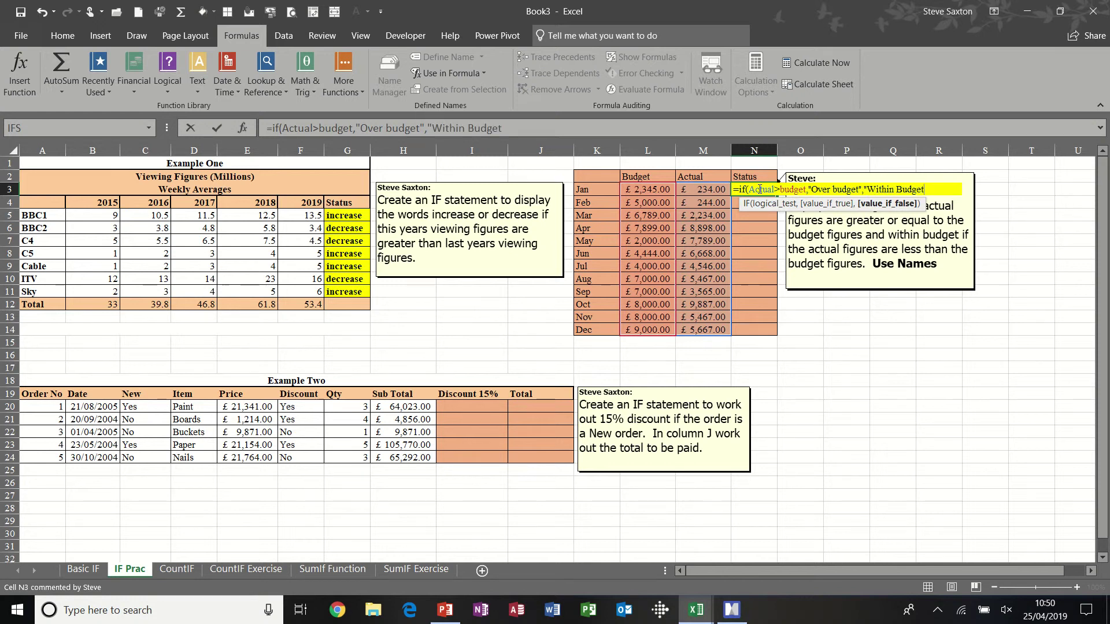
text("))
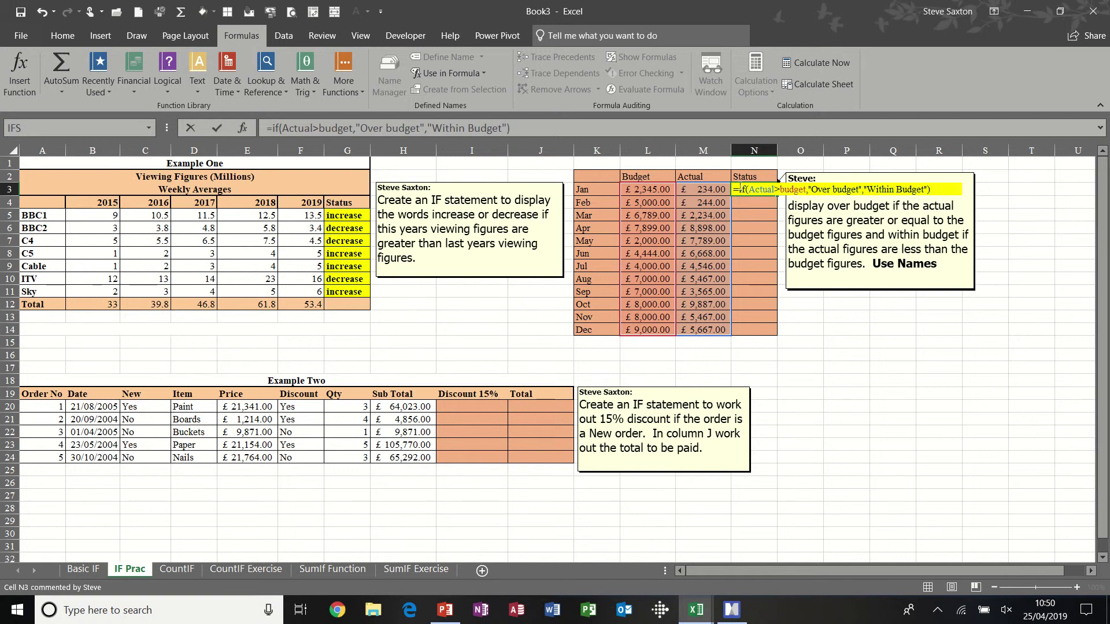
click(217, 128)
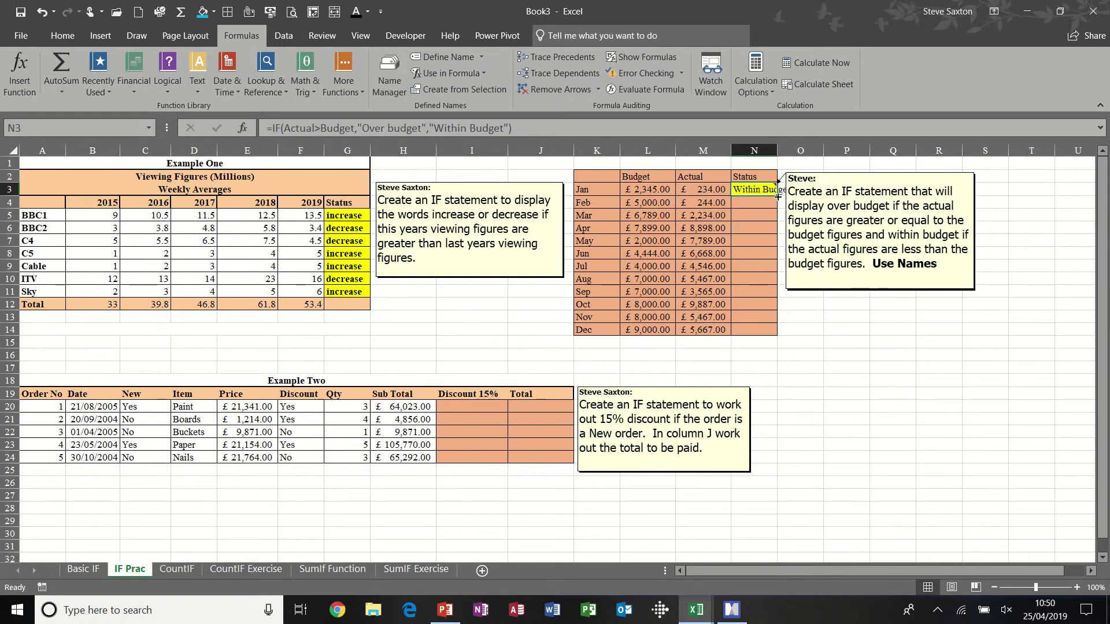
double_click(778, 195)
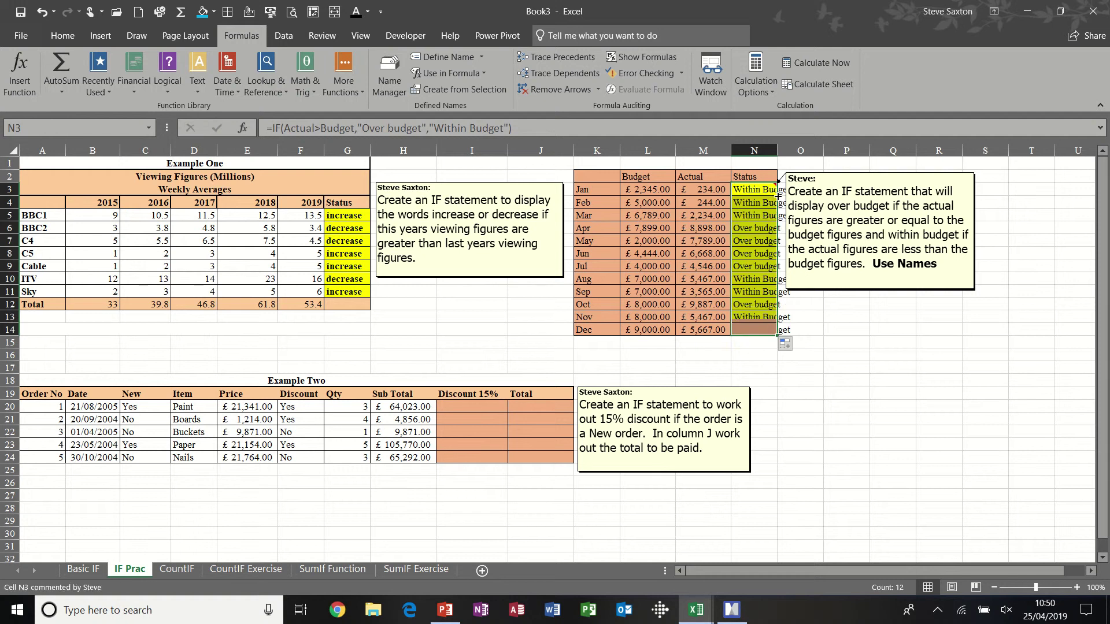
- Autofit the width of column N and move the budget exercise comment clear of the Status column
double_click(778, 151)
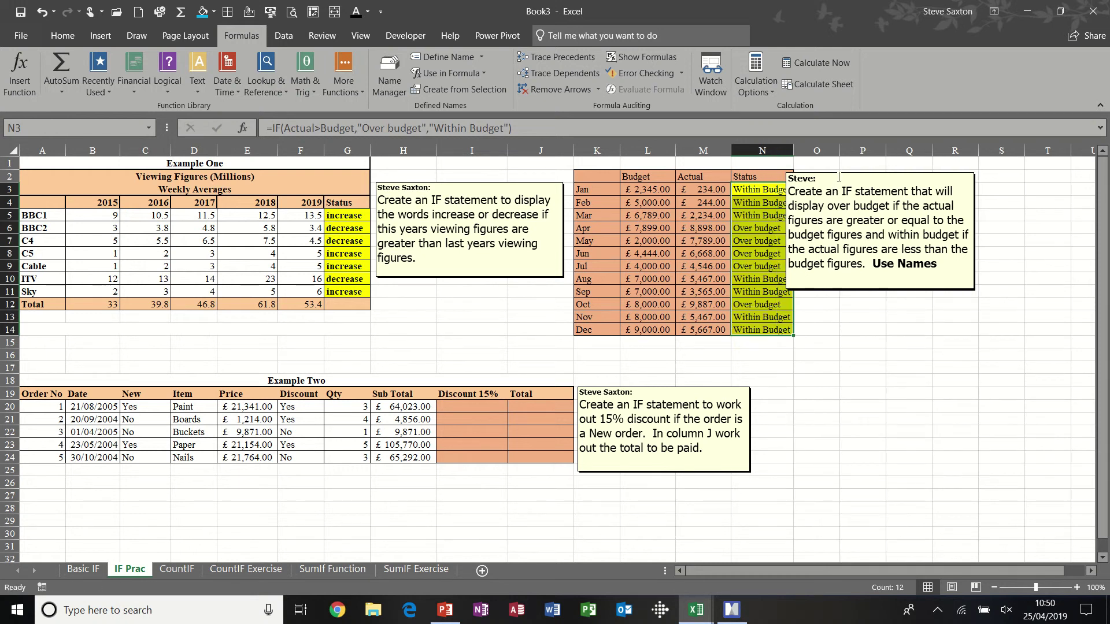
drag(840, 172, 868, 172)
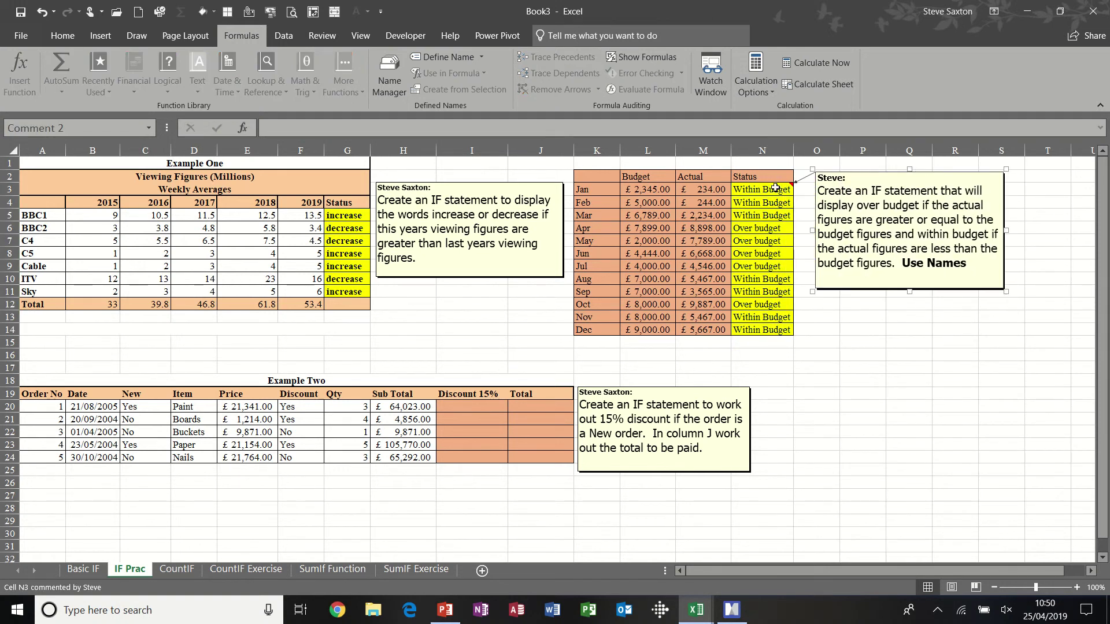
click(708, 190)
click(751, 190)
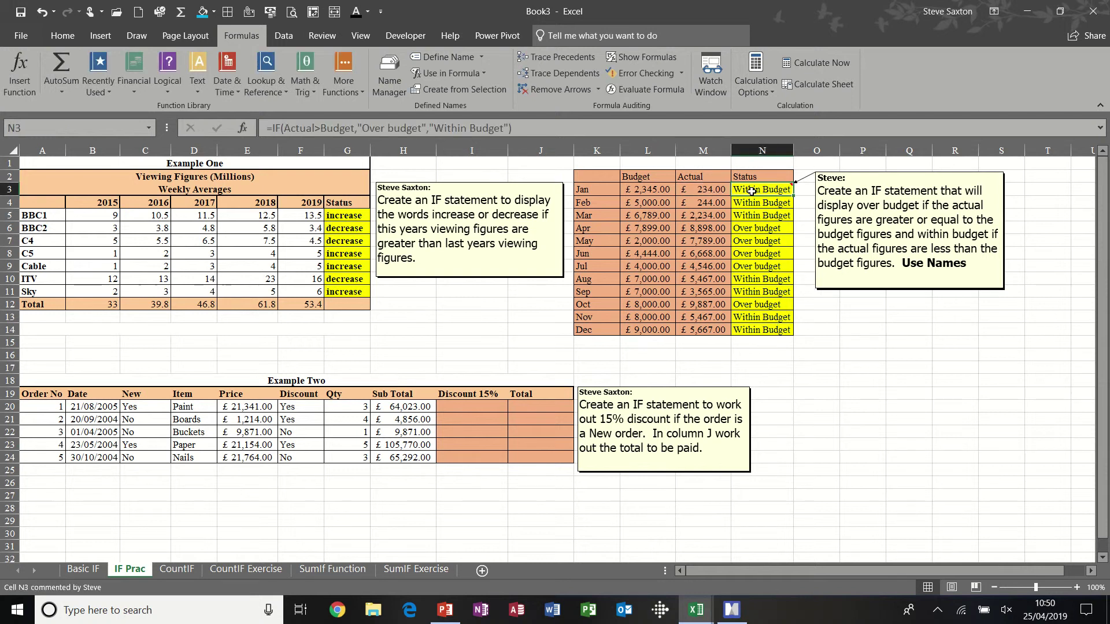
- Create range names for the Example Two order data in C19:H24 from the top row labels only, excluding the left column
click(474, 409)
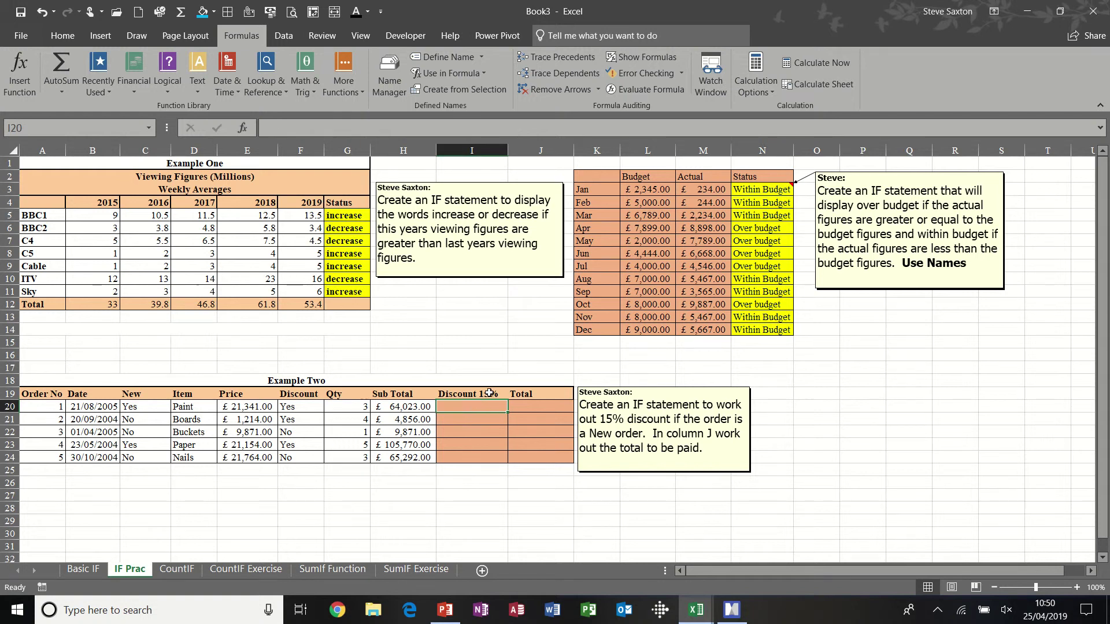
click(144, 407)
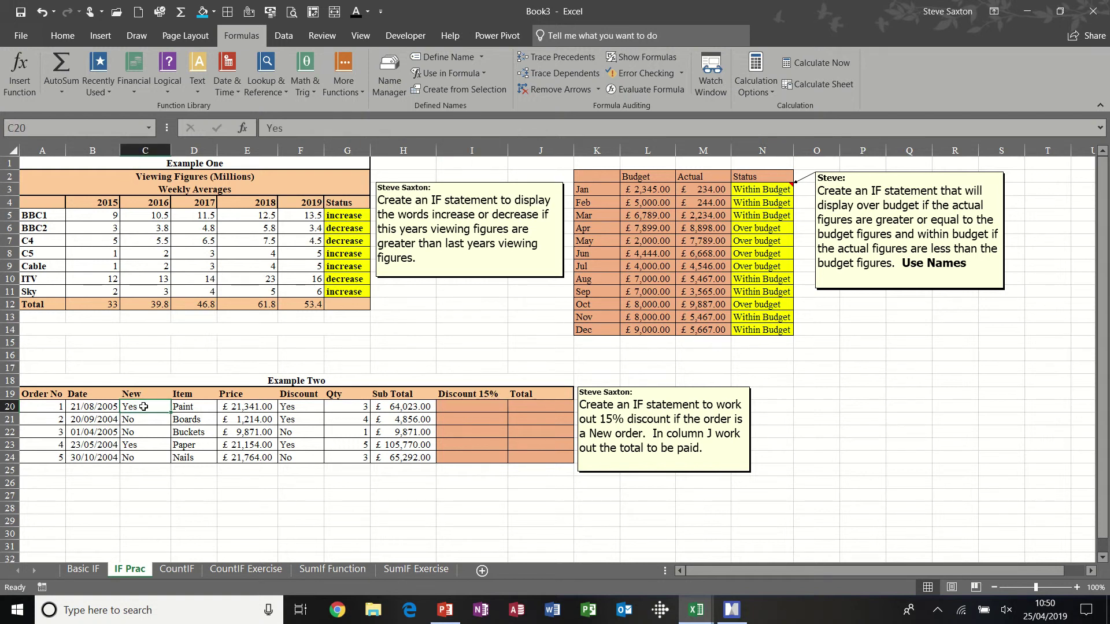
click(466, 409)
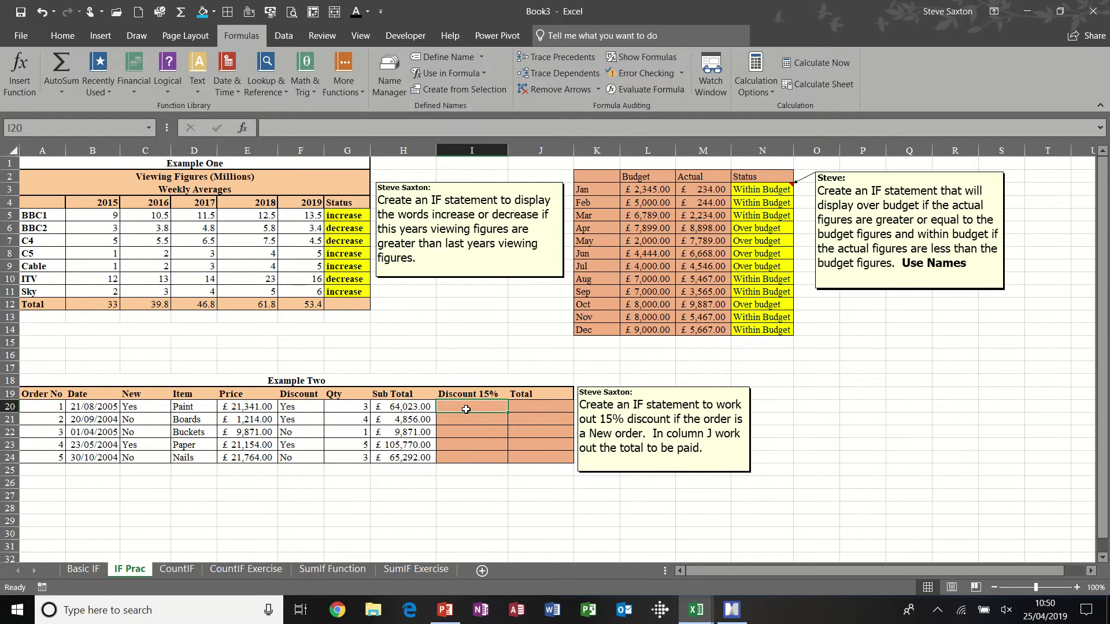
drag(141, 395, 412, 457)
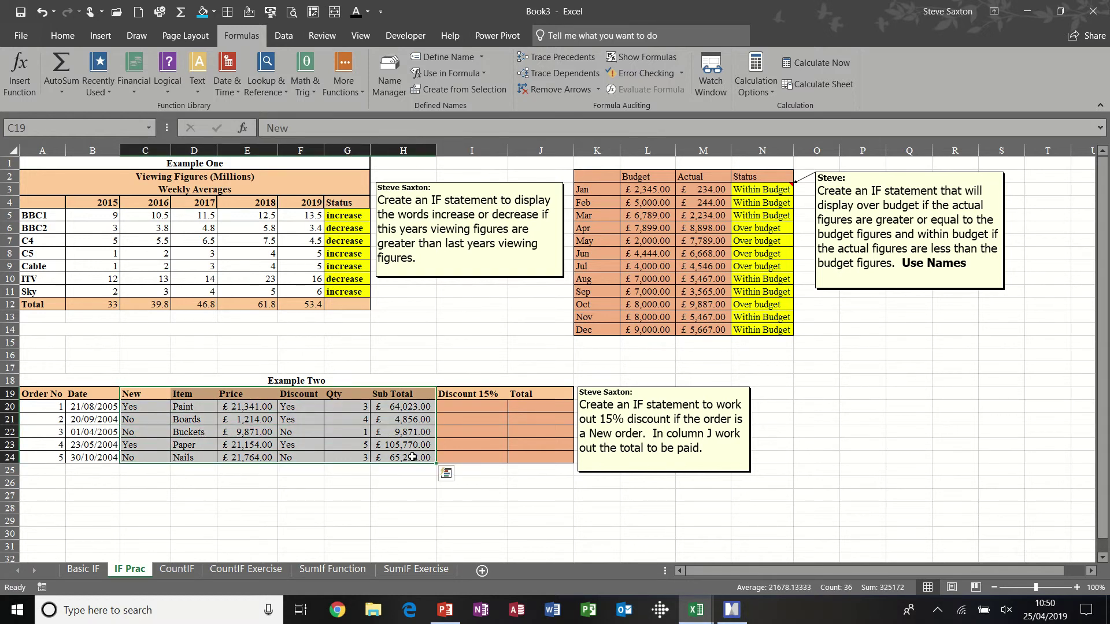
click(428, 90)
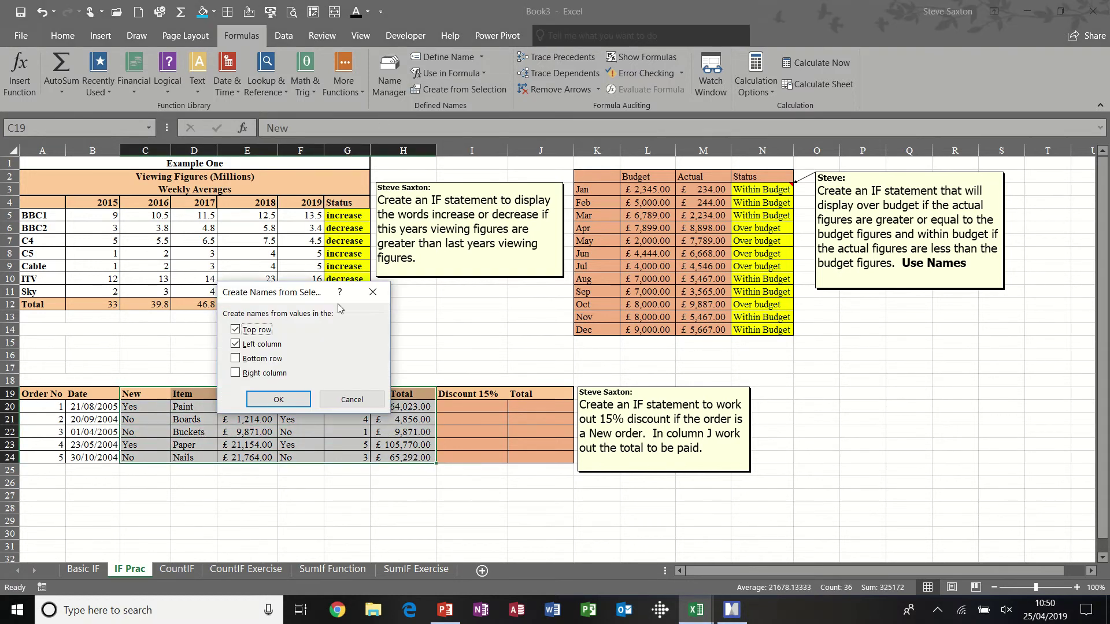
click(252, 344)
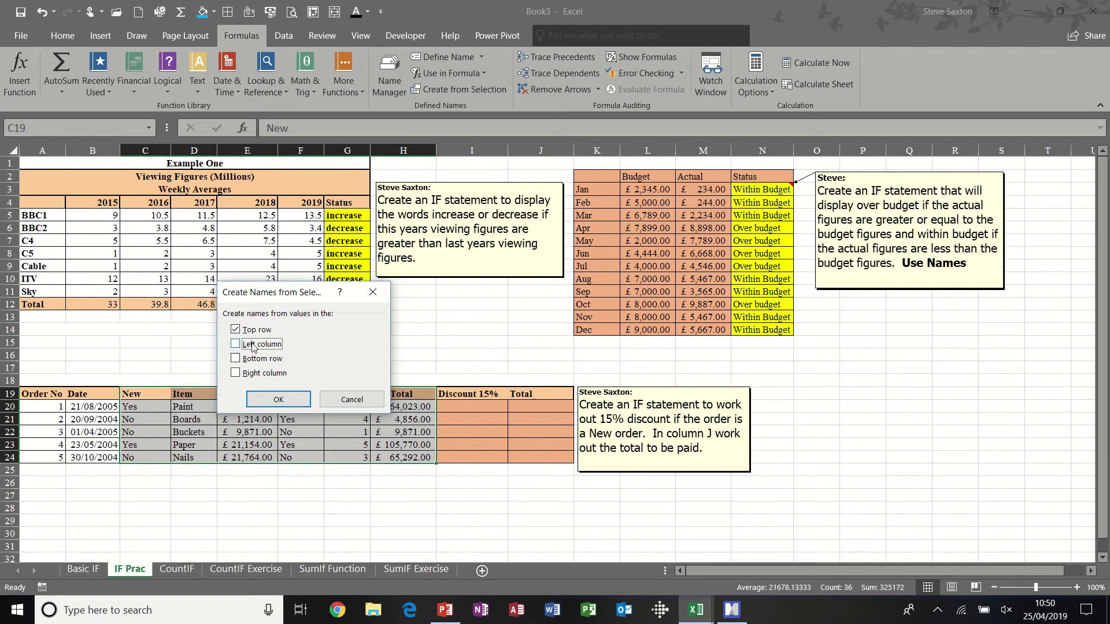
click(278, 398)
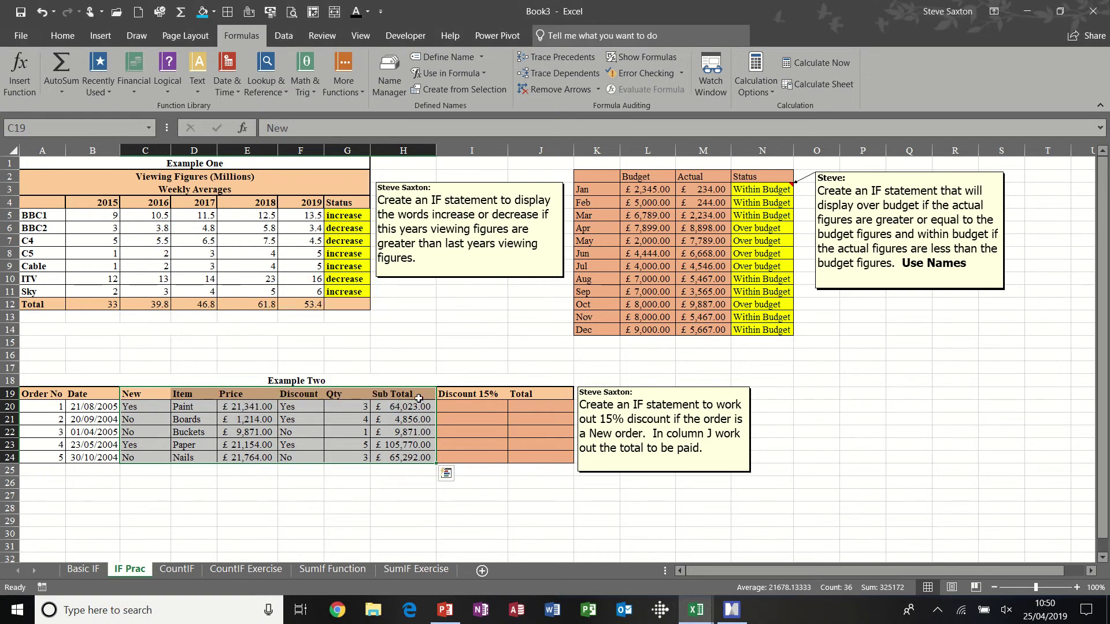
- Enter =if(new="yes",H20*15%,0) as the first order's discount in I20 and copy it down to I24
click(462, 407)
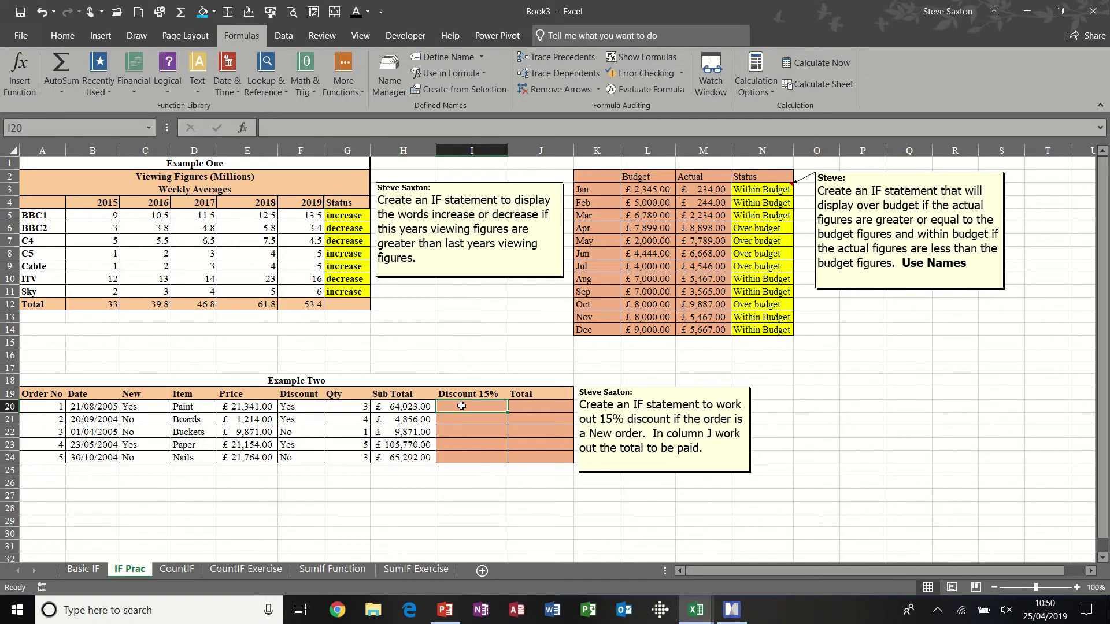
text(=if)
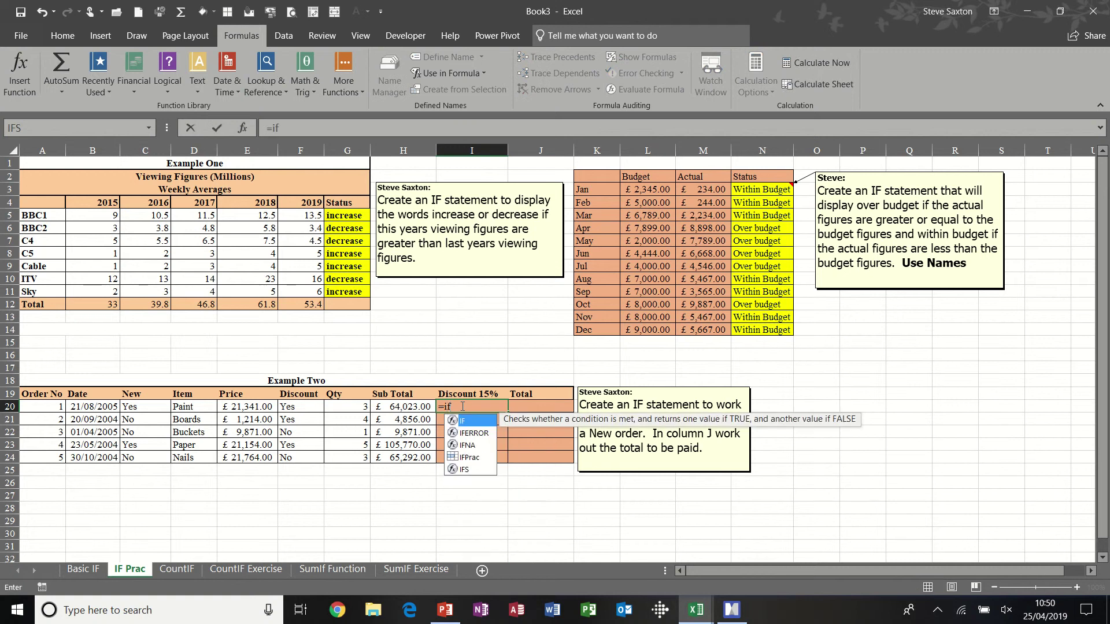
text(()
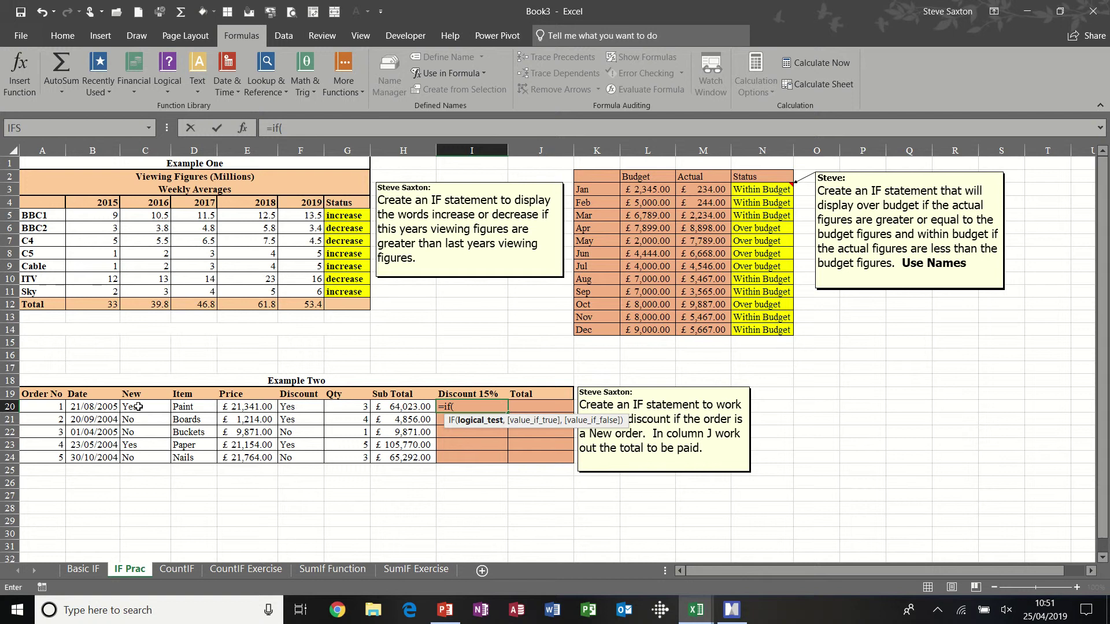
text(new)
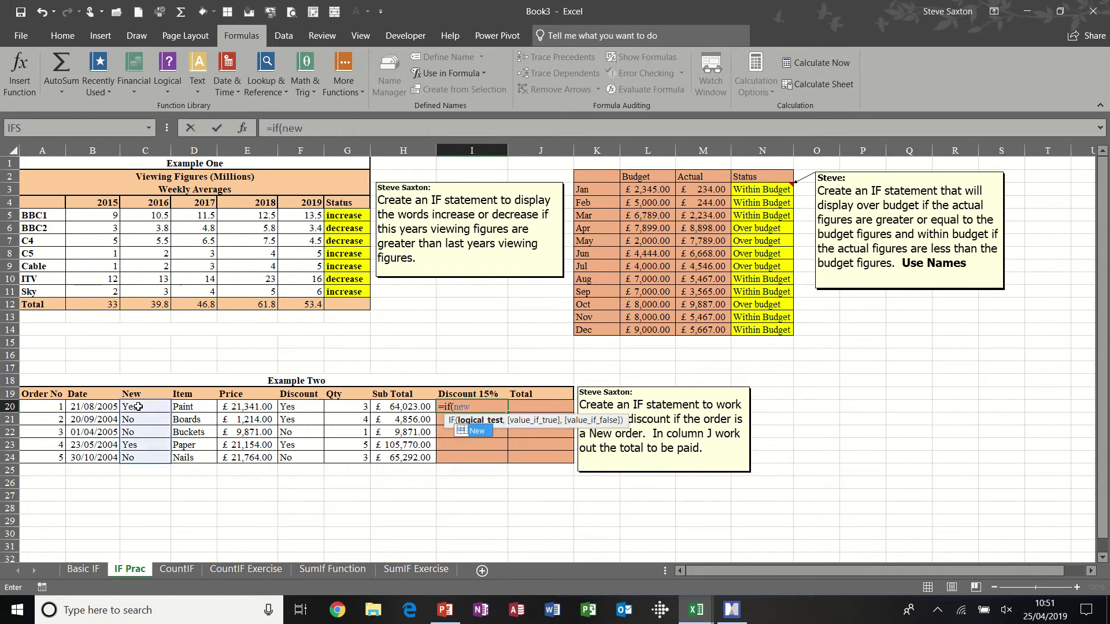
text(="yes)
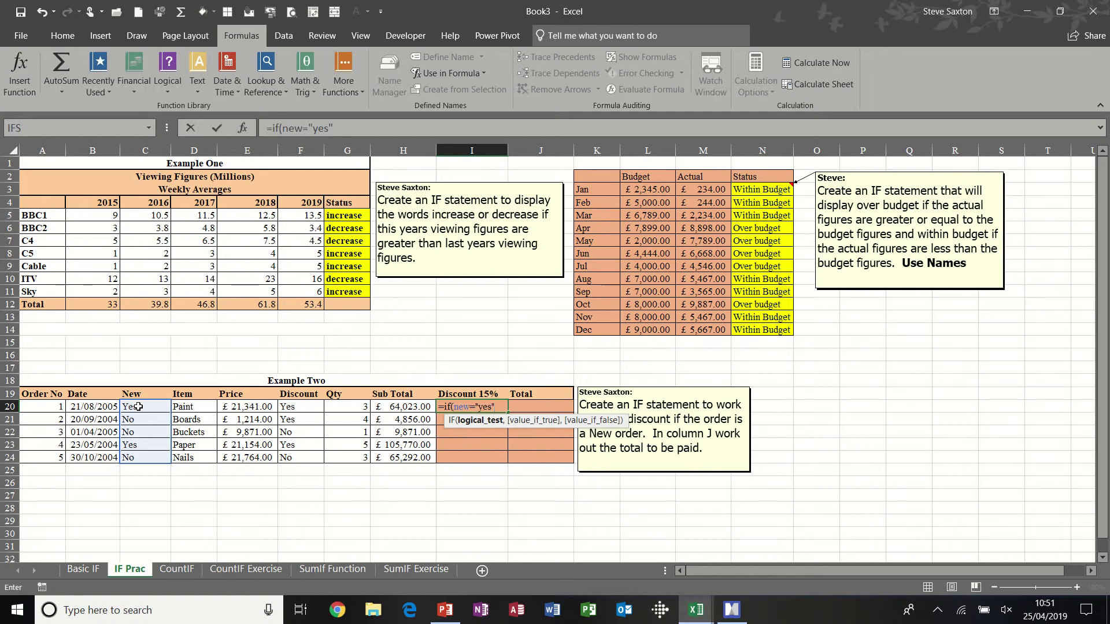
text(",)
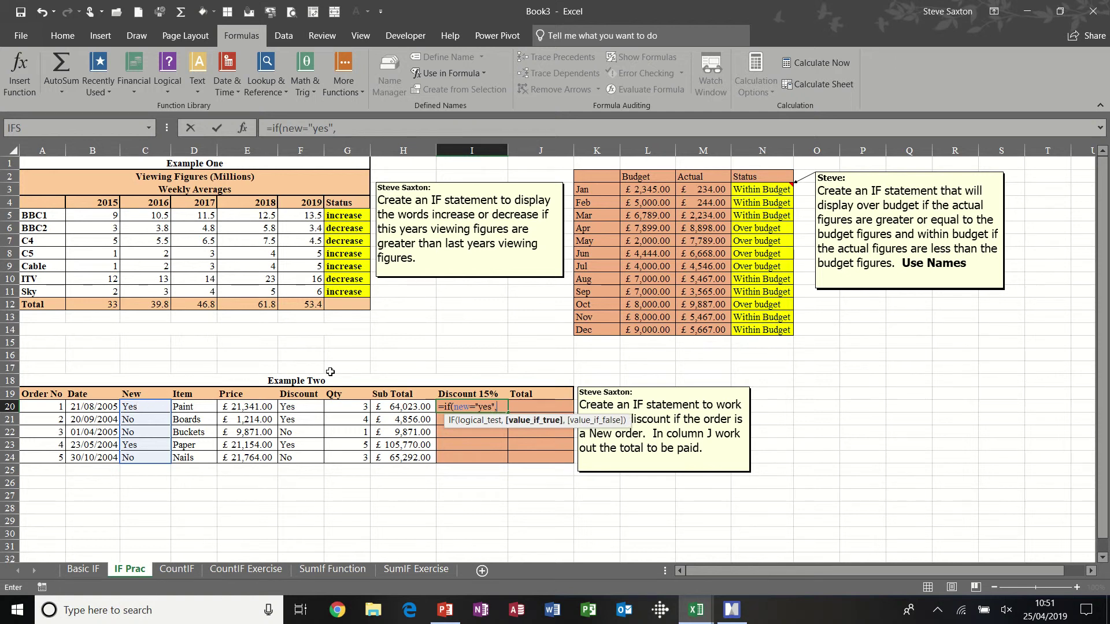
click(394, 405)
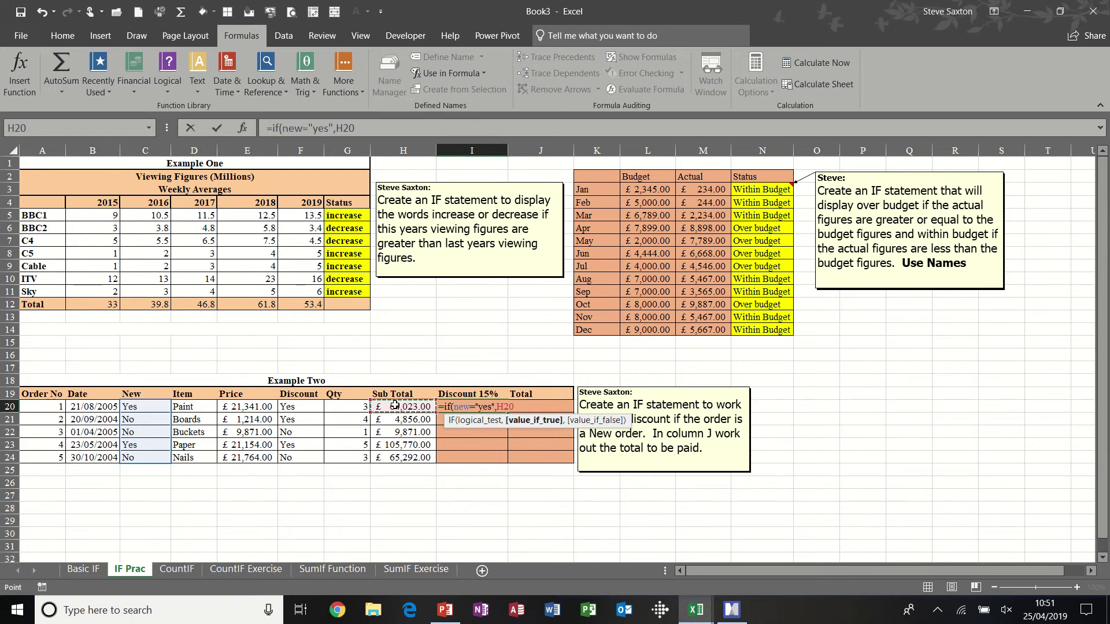
text(*15%,)
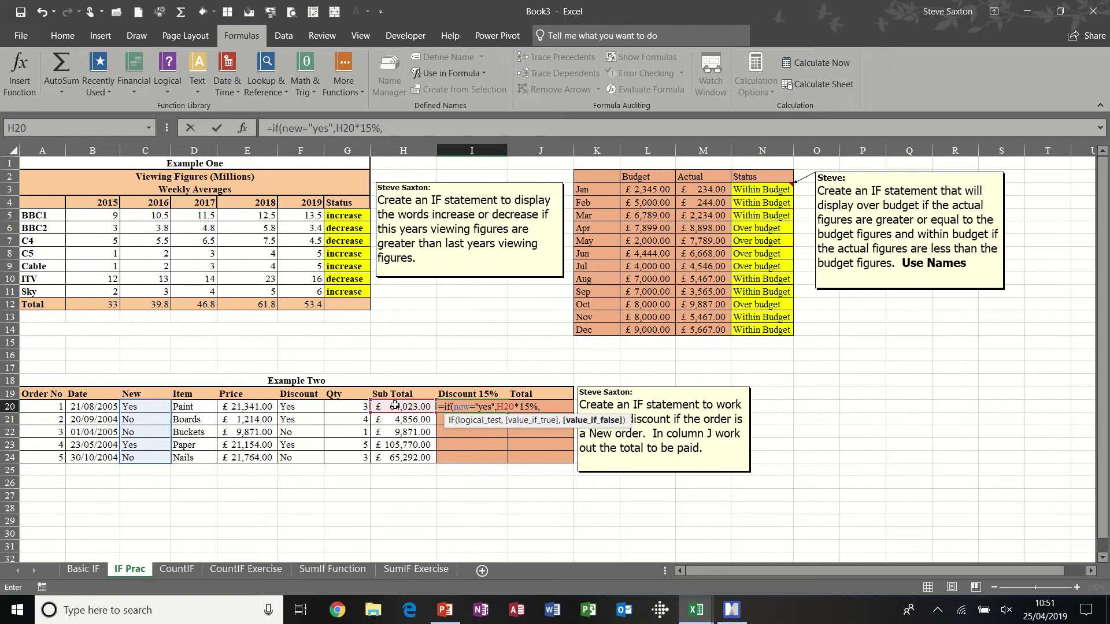
text(0))
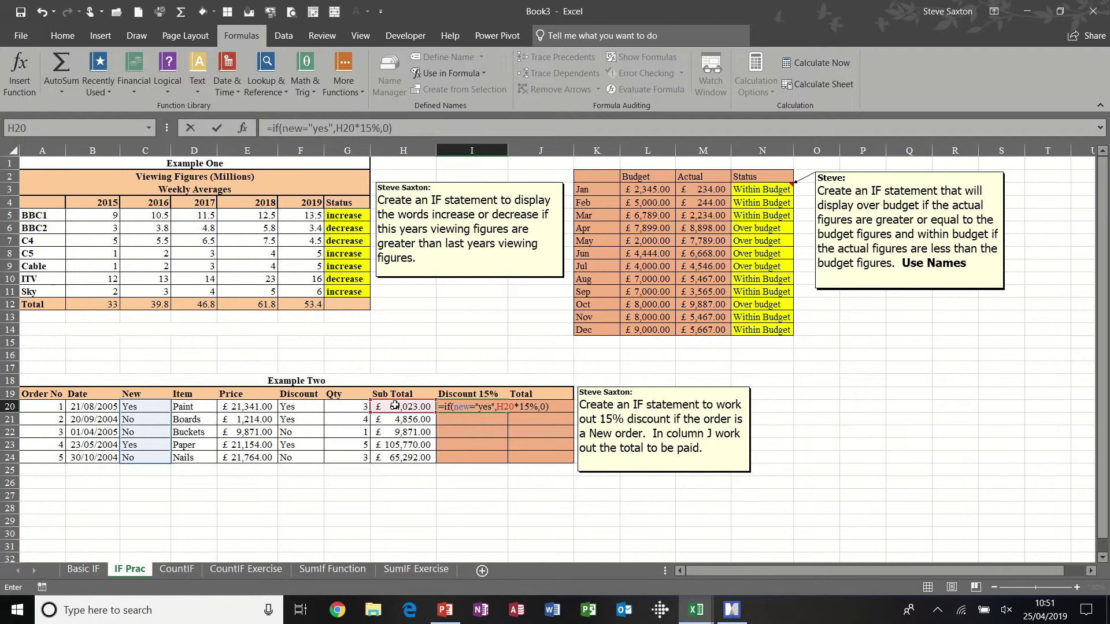
click(218, 128)
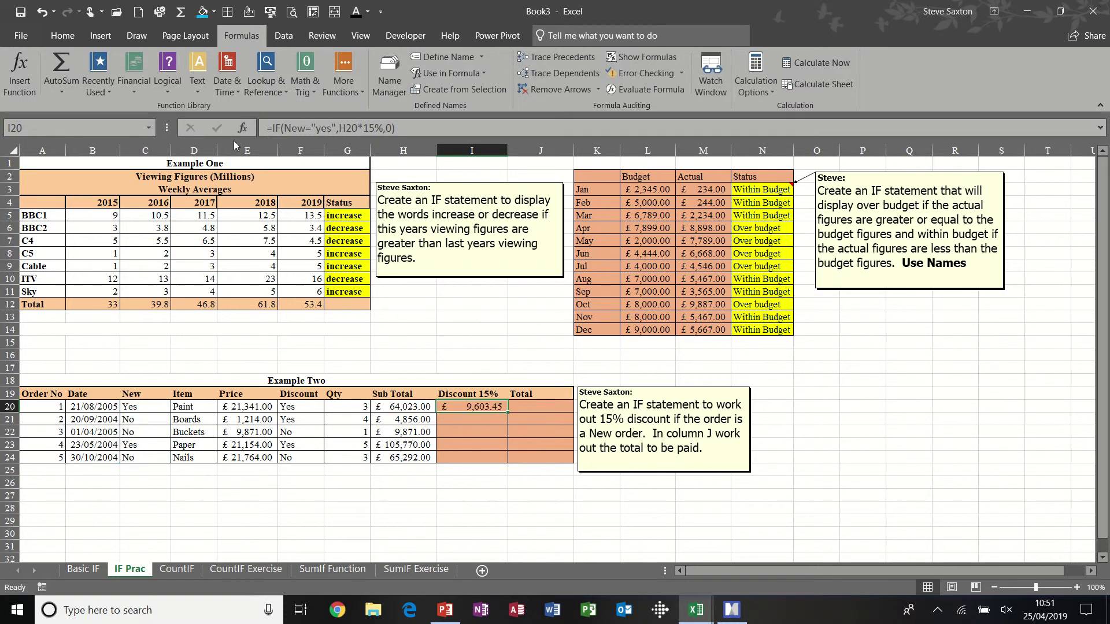
double_click(507, 413)
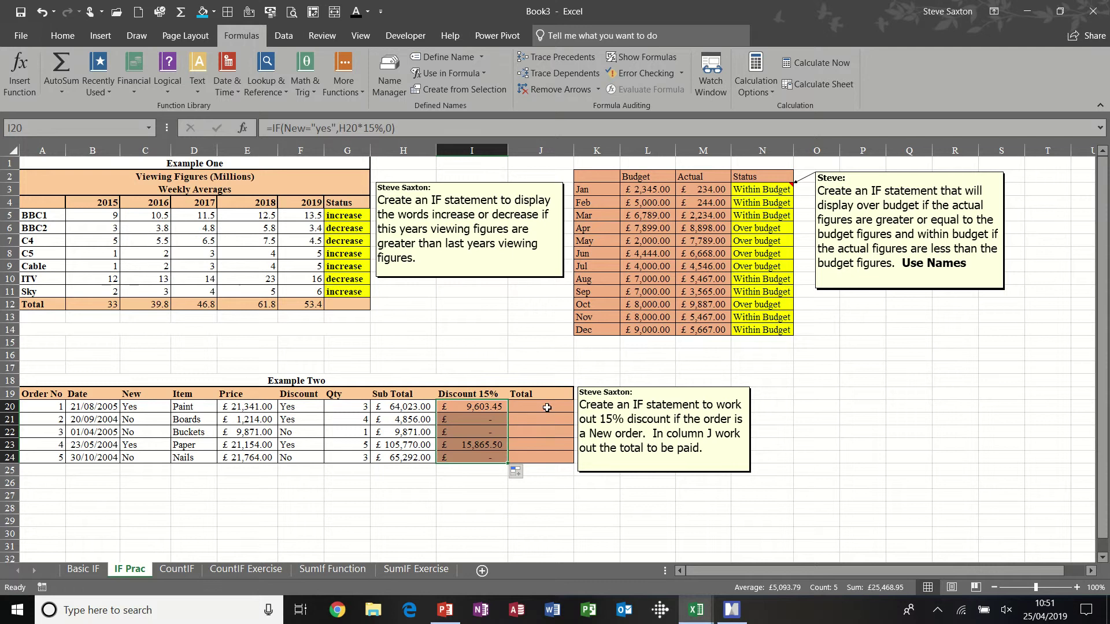
click(135, 408)
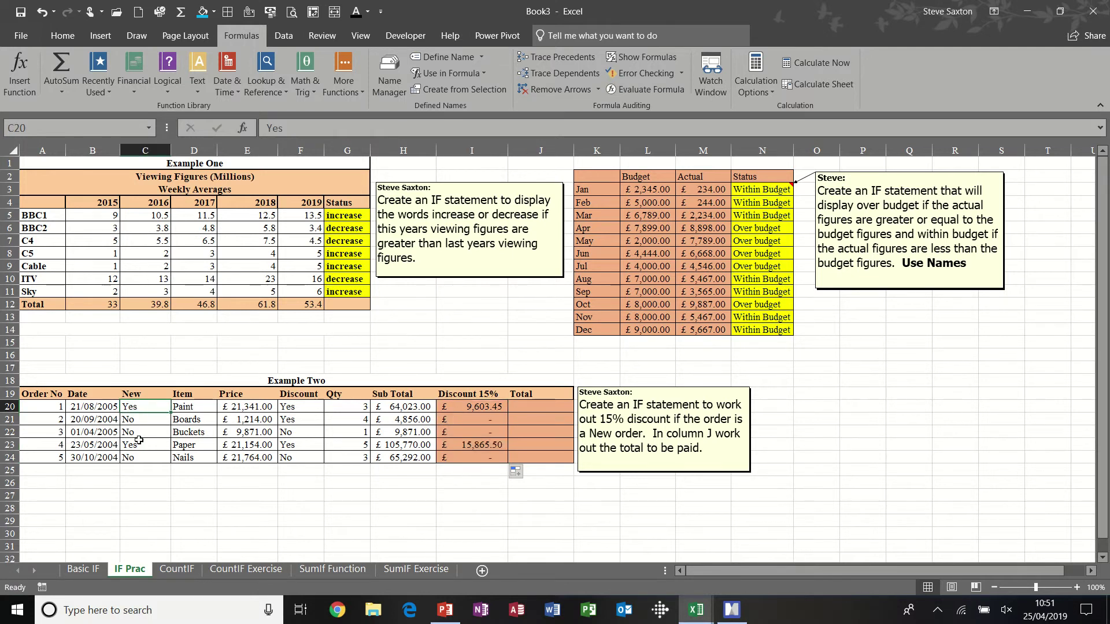
- Enter =H20-I20 as the first order's total in J20 and copy it down to J24
click(543, 406)
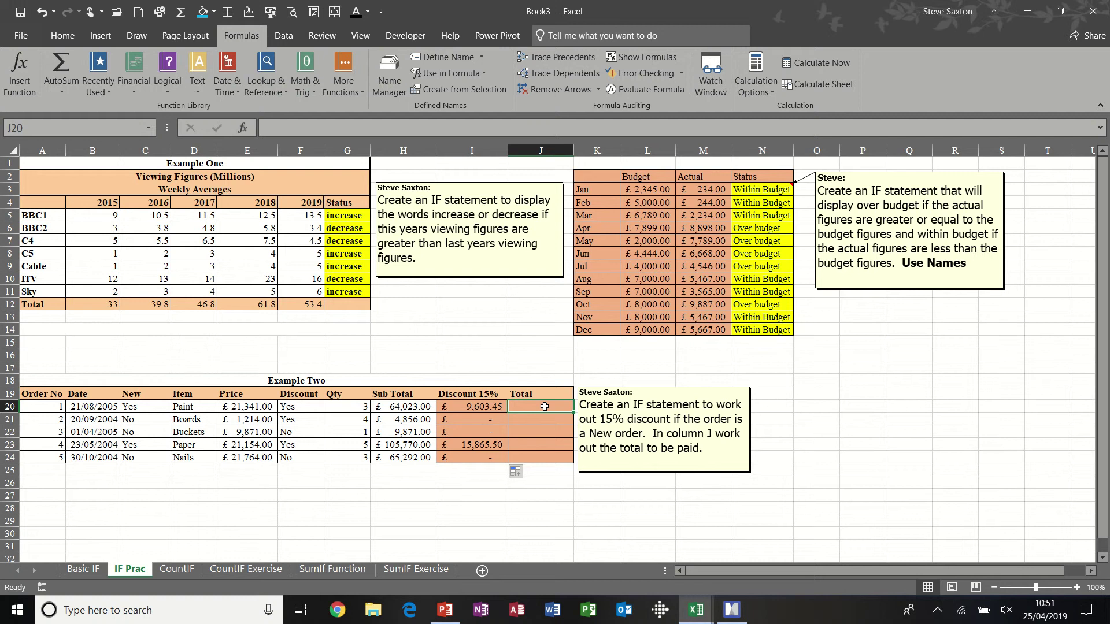
text(=)
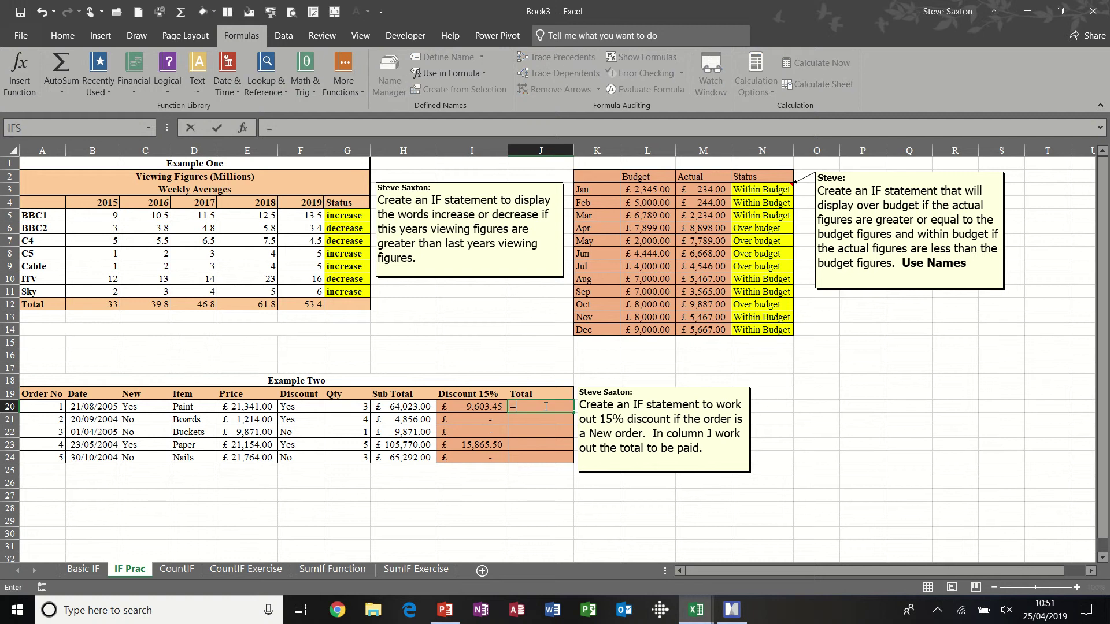
click(396, 408)
text(-)
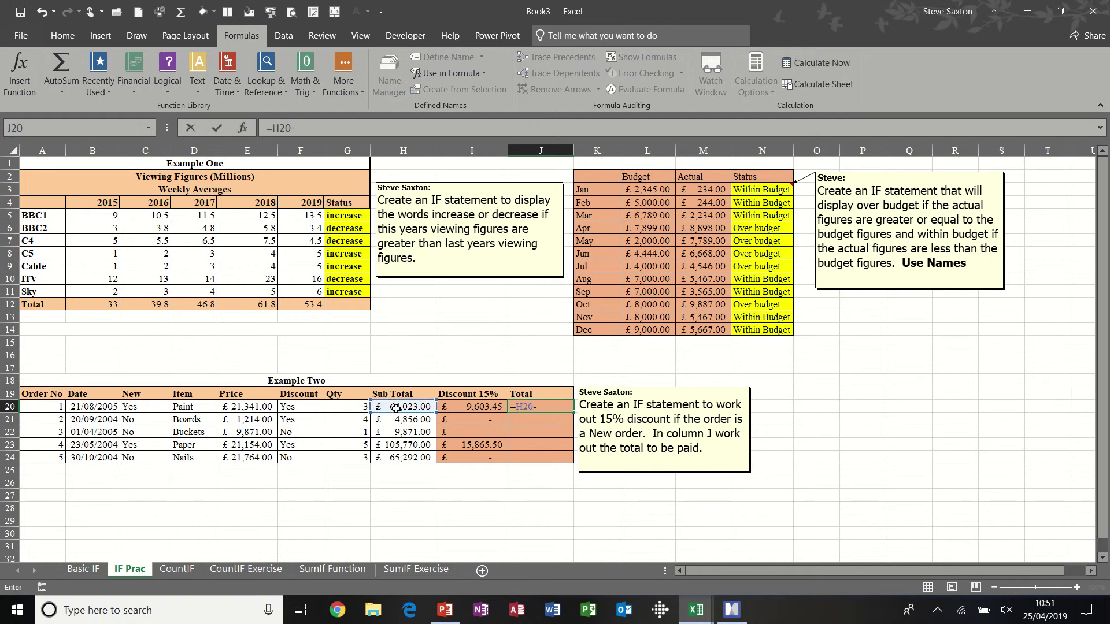
click(458, 406)
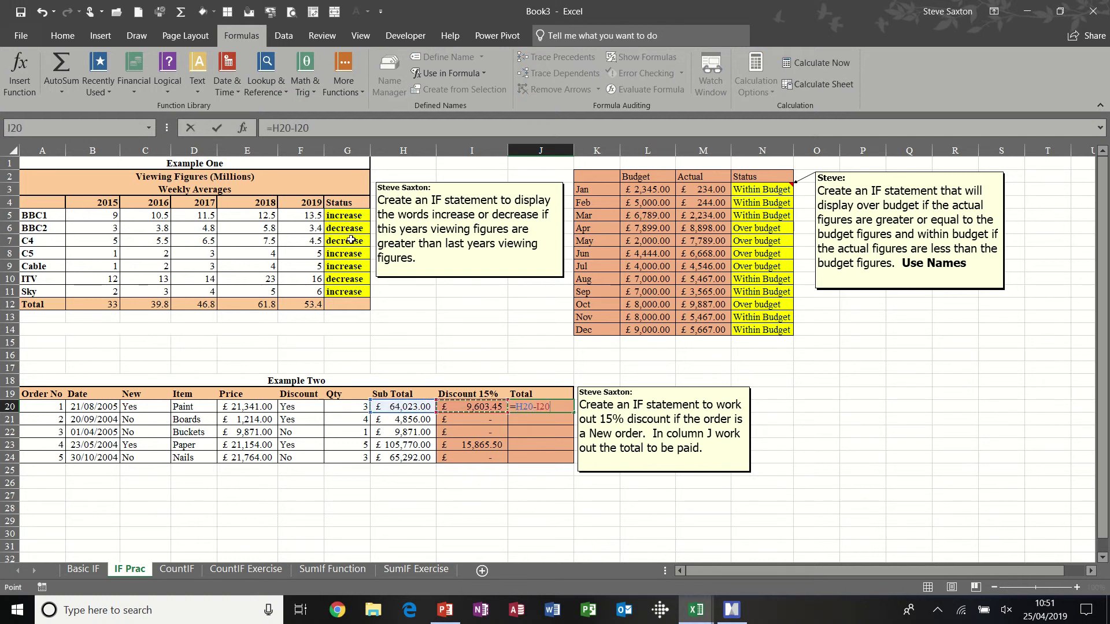
click(217, 128)
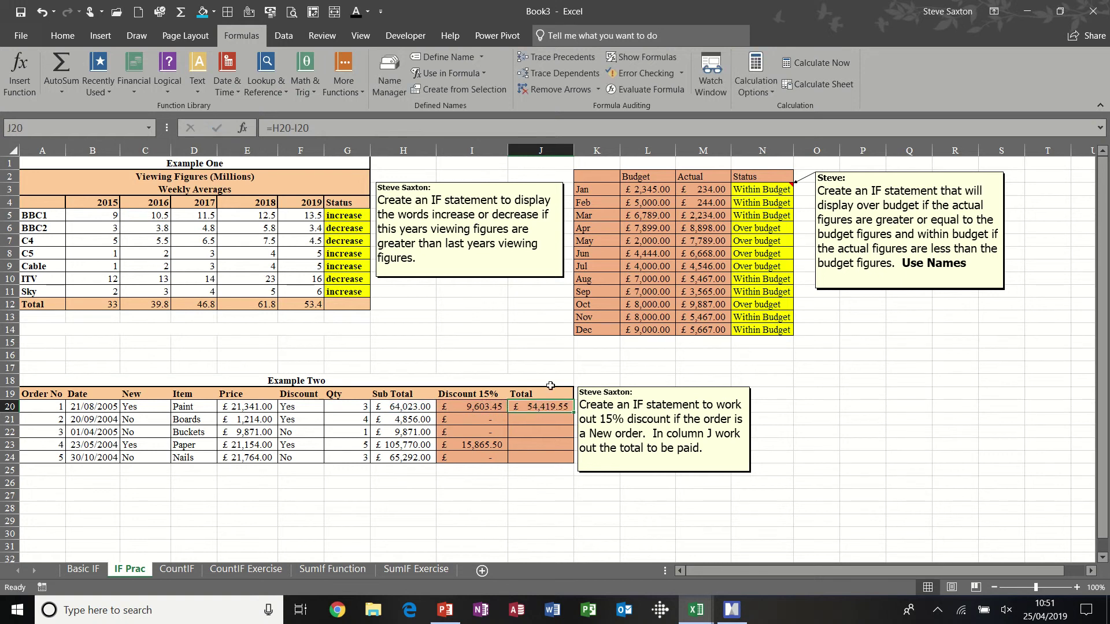
double_click(574, 413)
click(541, 429)
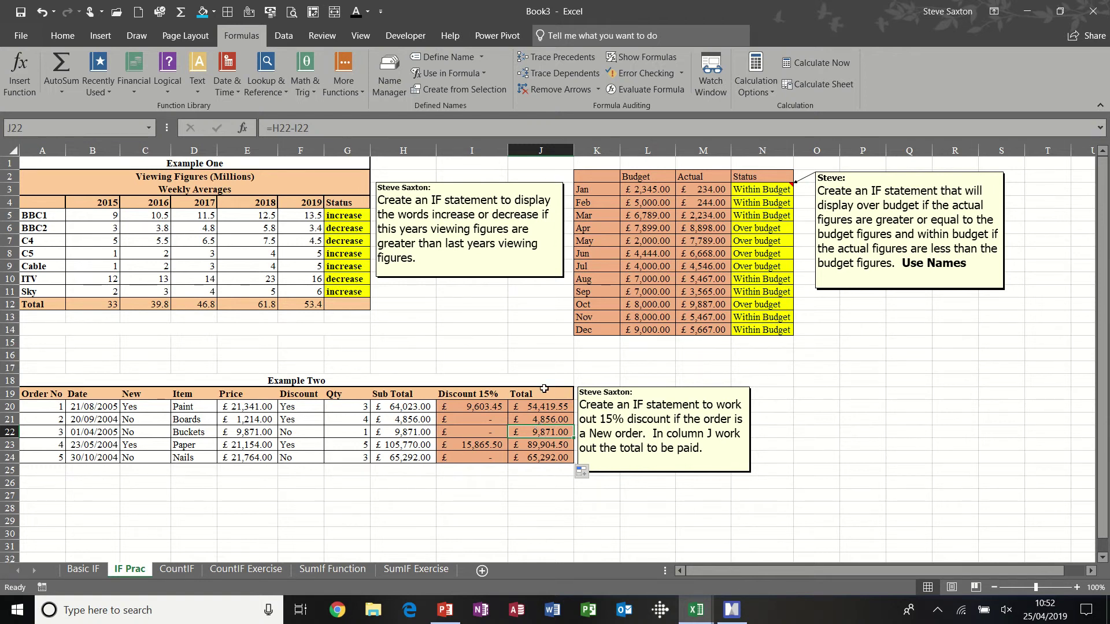
- On the CountIF sheet, copy the late entry in E5 across to G5 and check the range names of C5:I5 and C6:I6
click(177, 570)
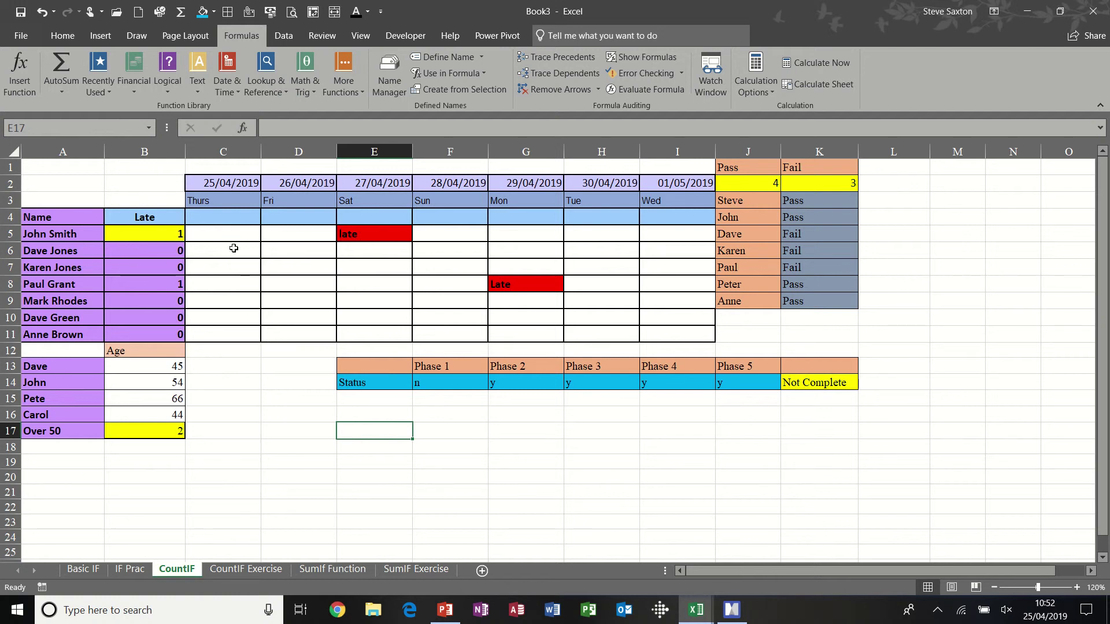
click(291, 233)
click(362, 231)
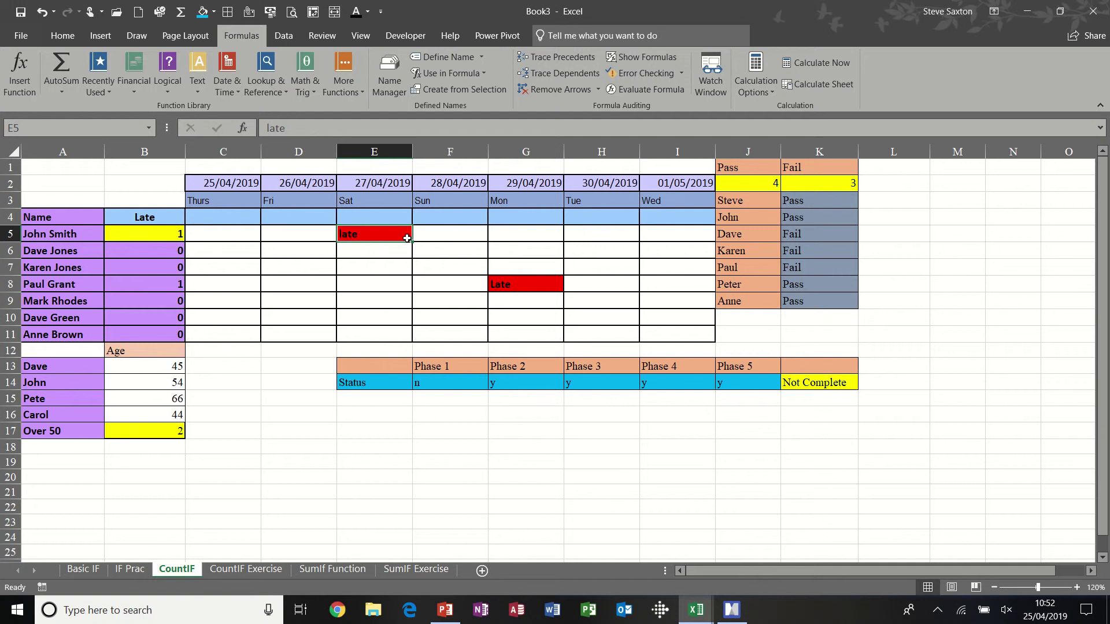
drag(413, 241, 556, 242)
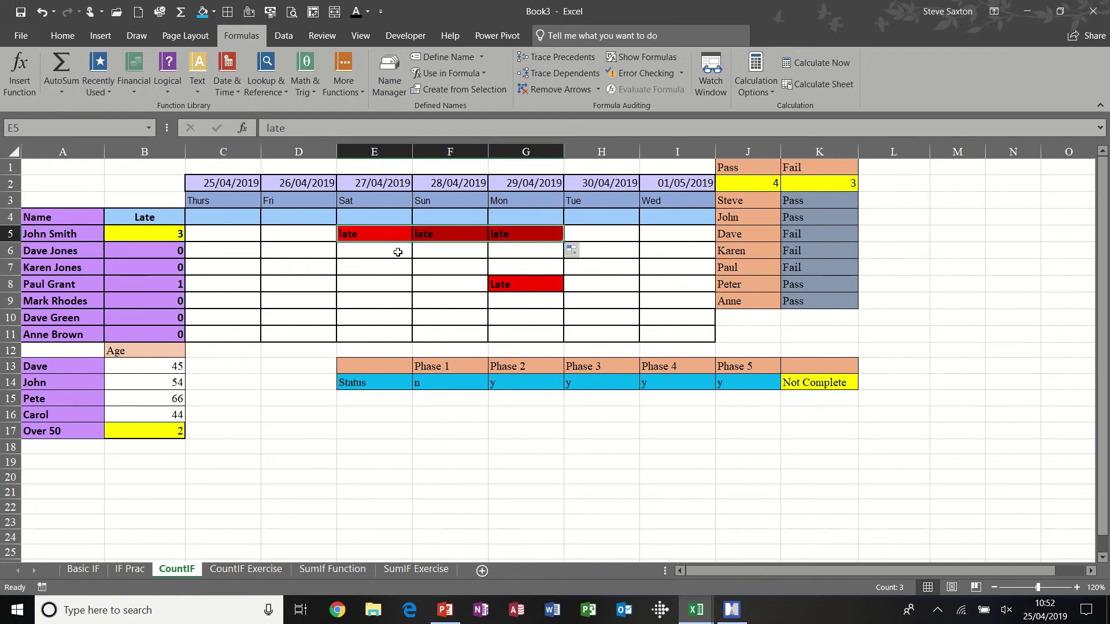
drag(214, 235, 659, 232)
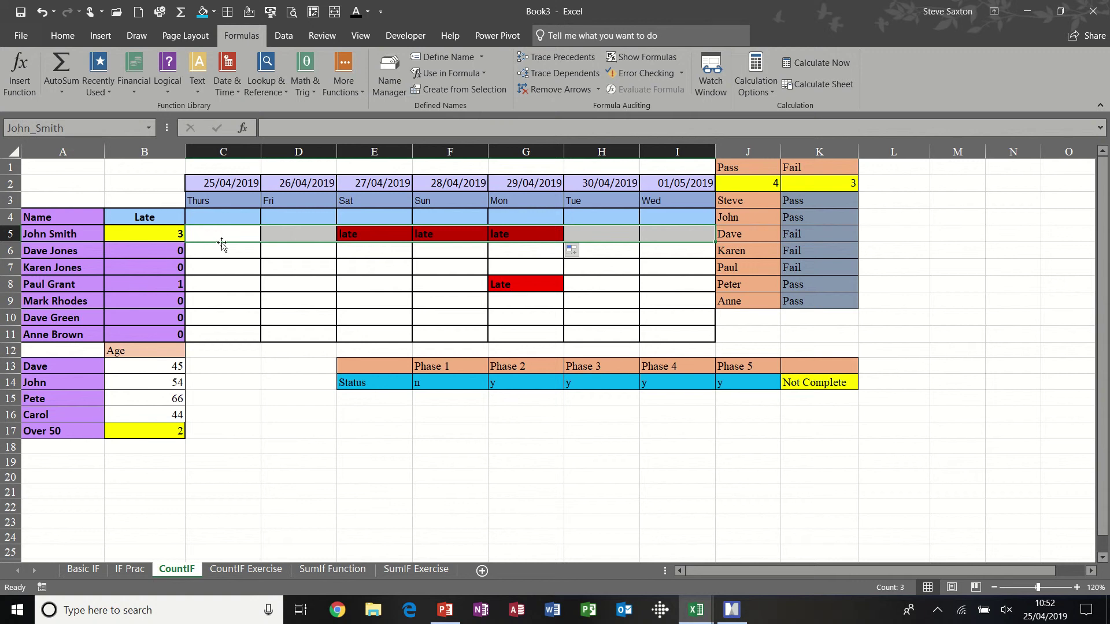
drag(224, 250, 664, 250)
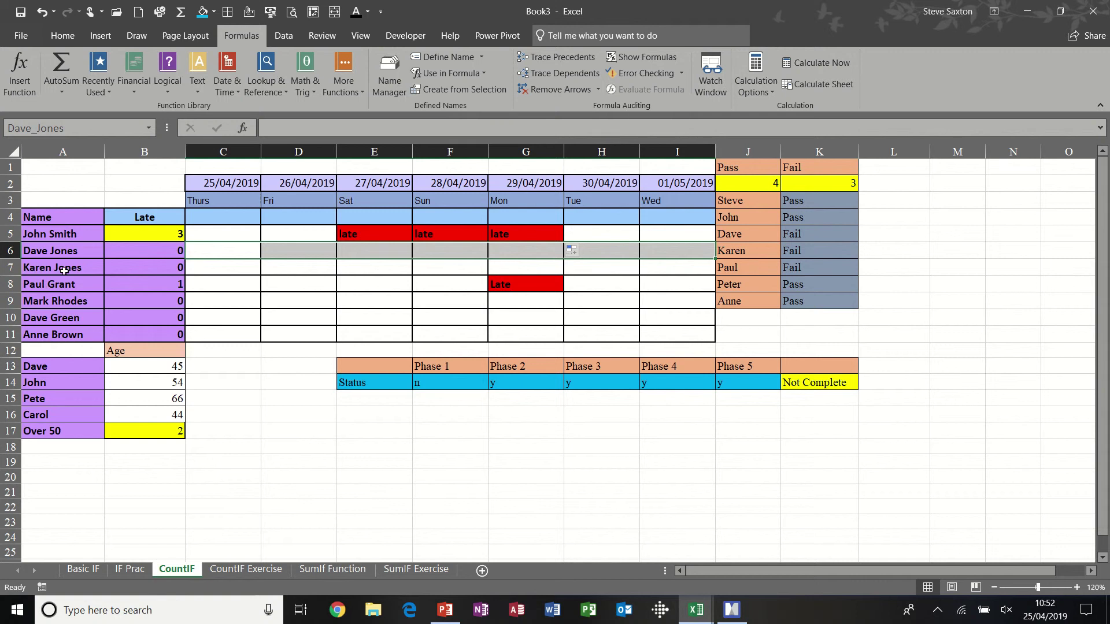
- Replace the late count in B5 with a COUNTIF formula that counts "late" in the range name covering C5:I5
click(148, 233)
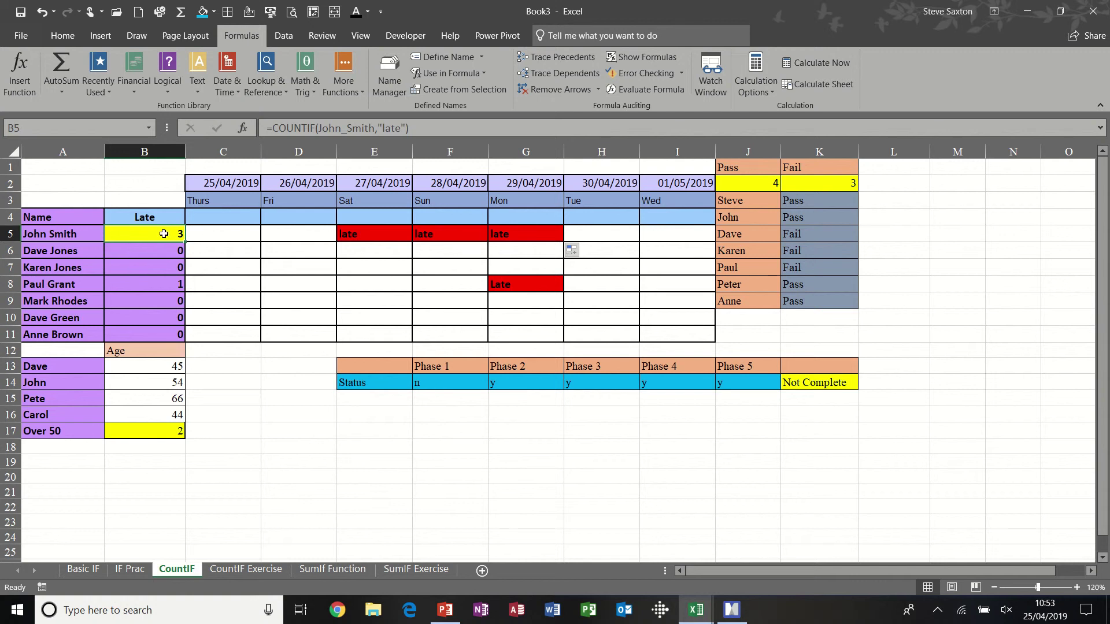
key(Delete)
text(=cou)
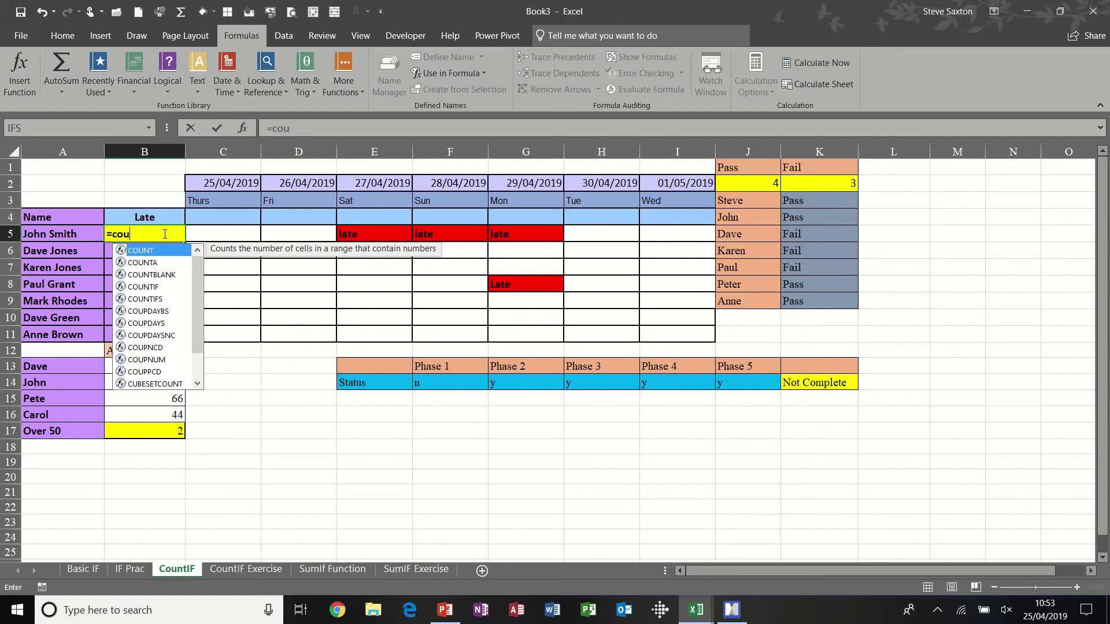
text(n)
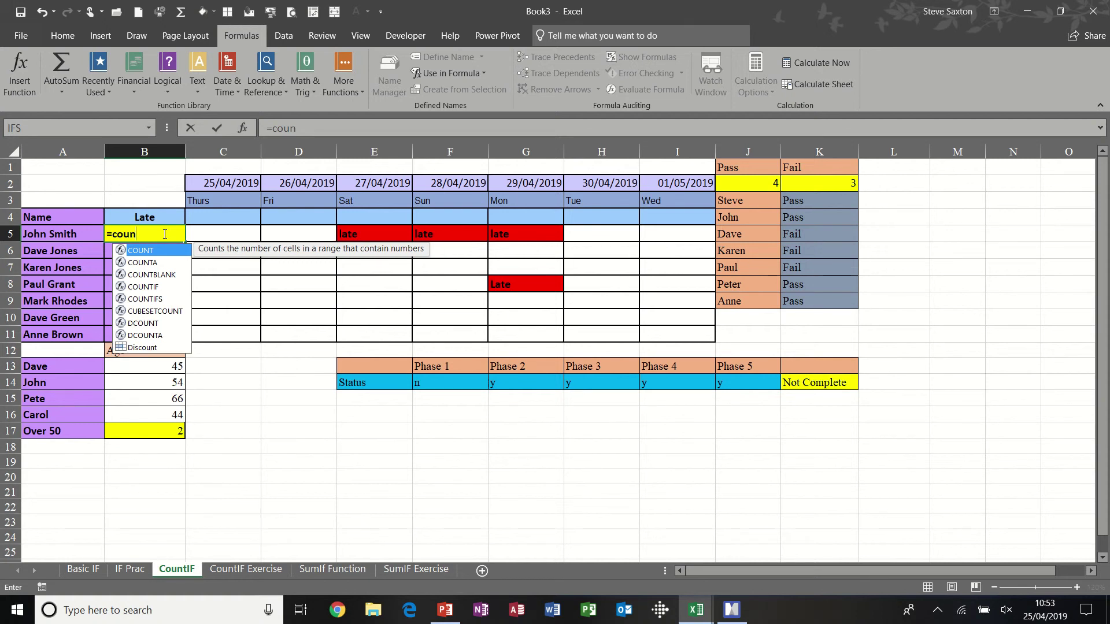
text(tif)
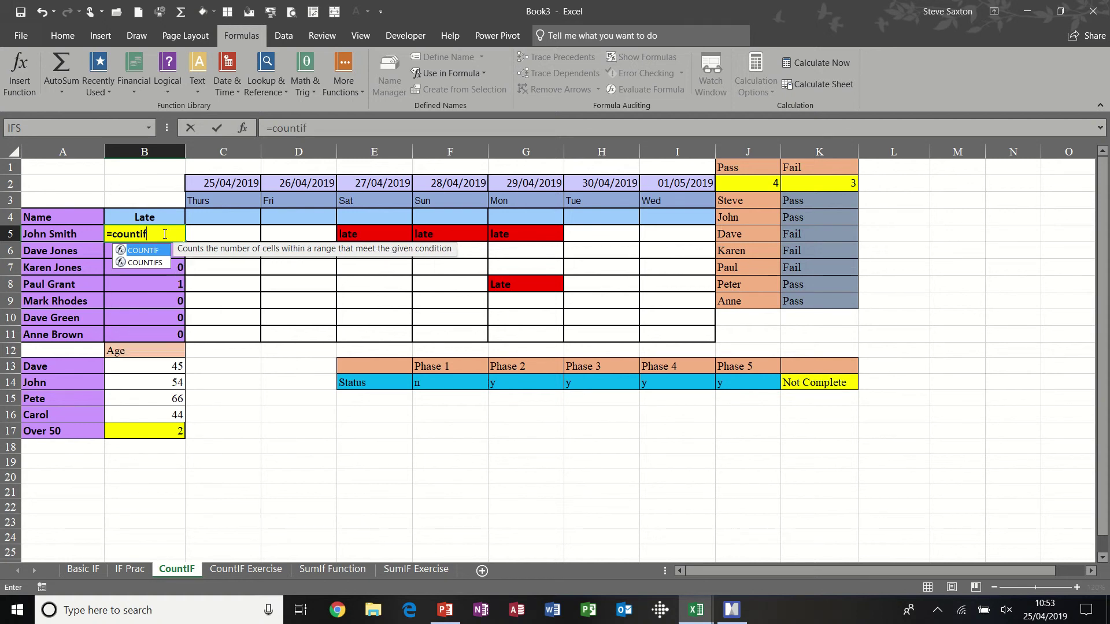
text(()
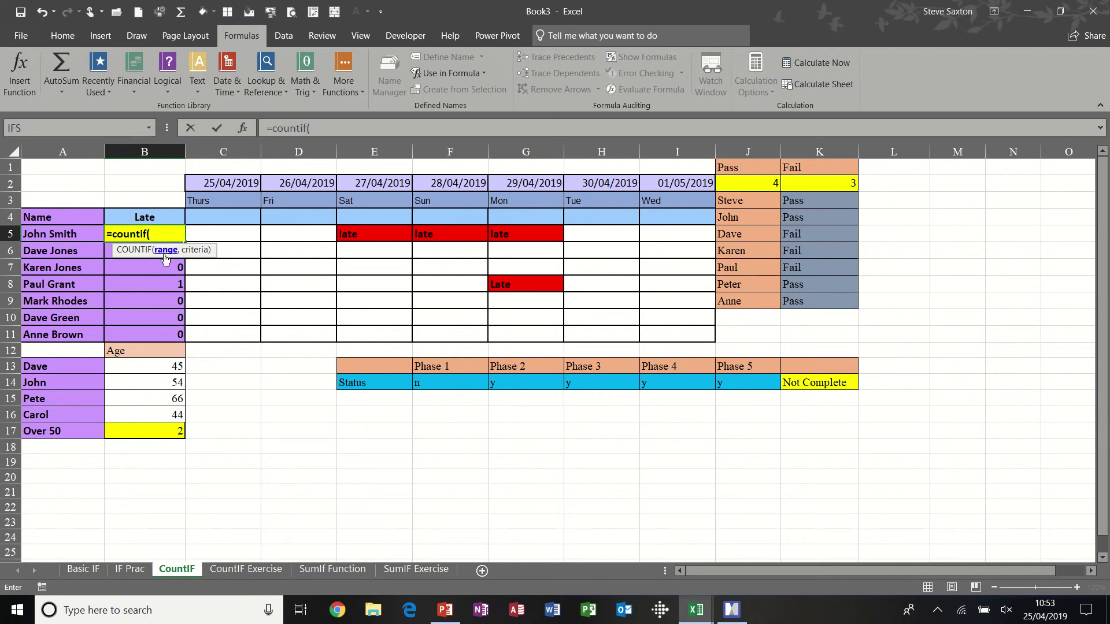
text(joh)
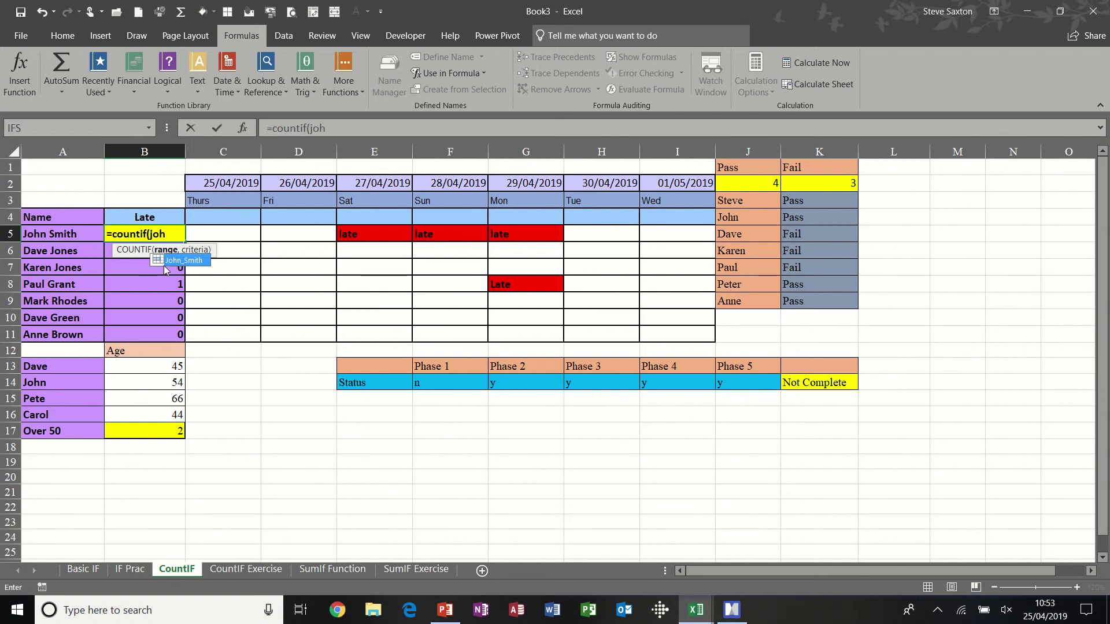
text(n)
double_click(176, 261)
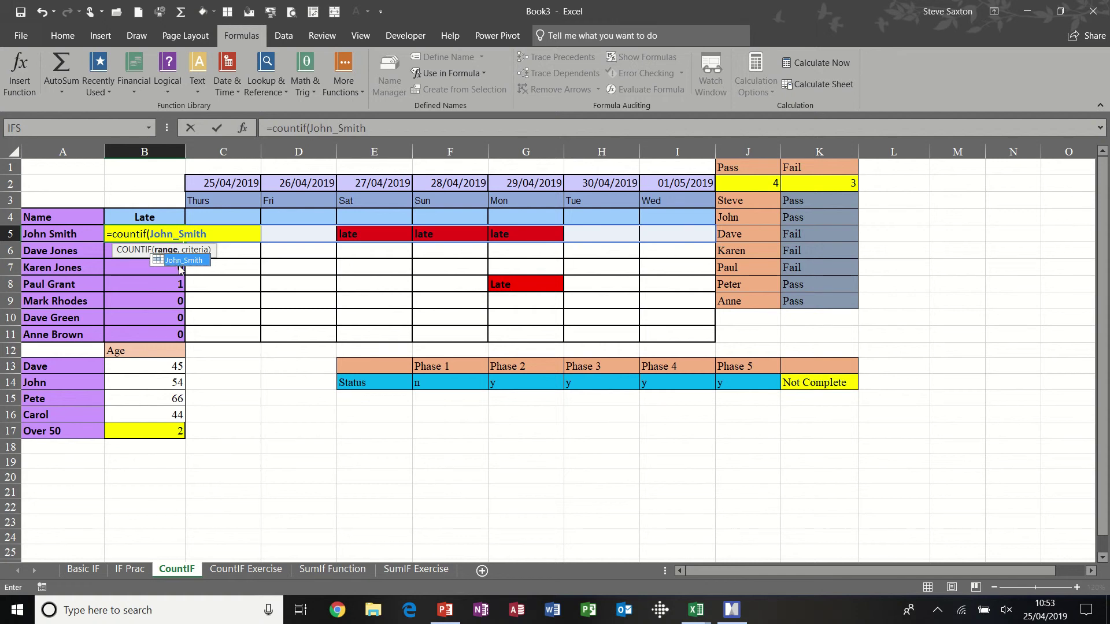
text(,)
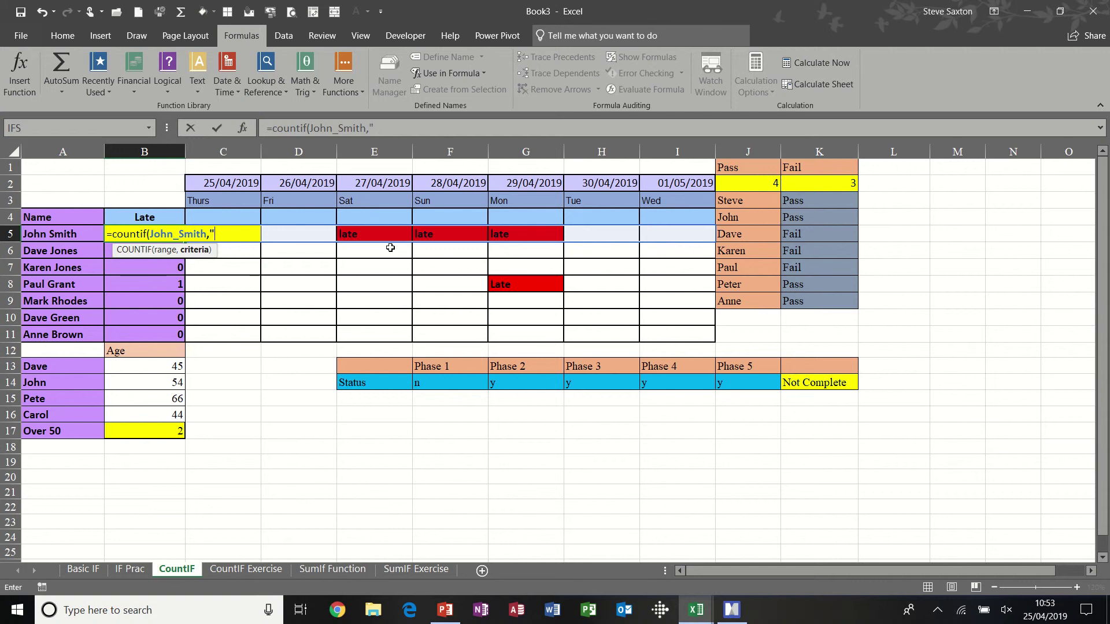
text("late")
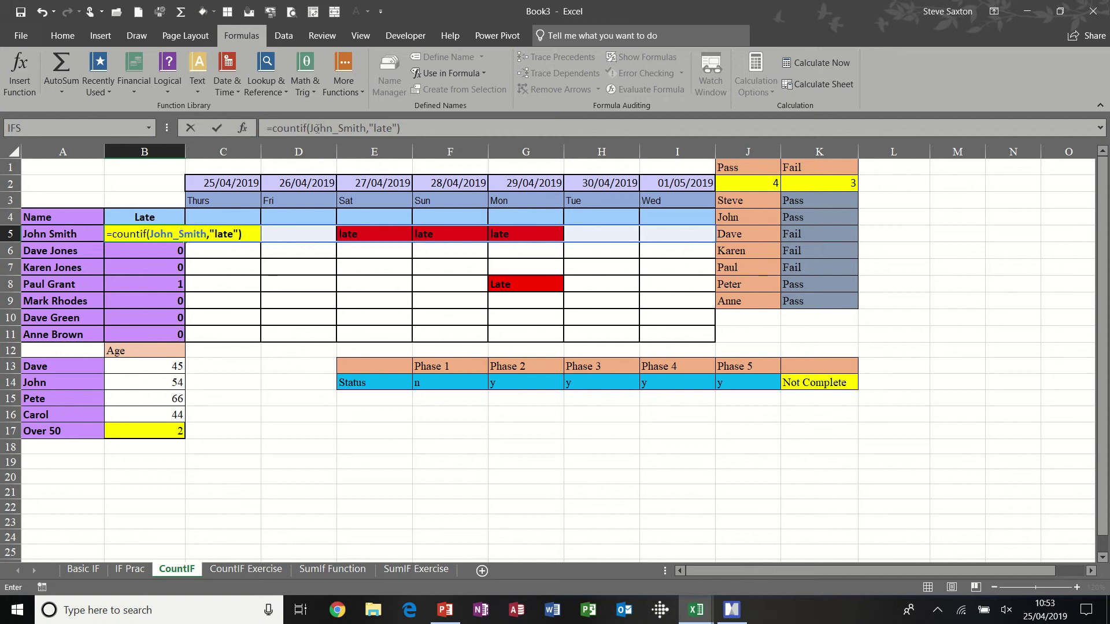
click(218, 131)
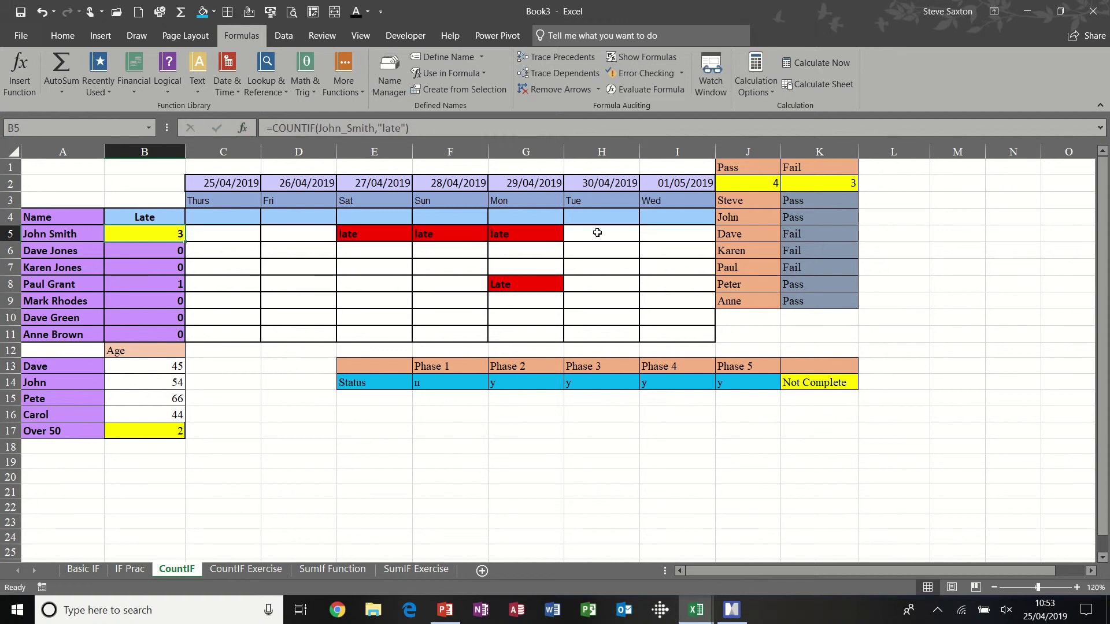
- Copy the late entry in G5 across to I5
click(538, 234)
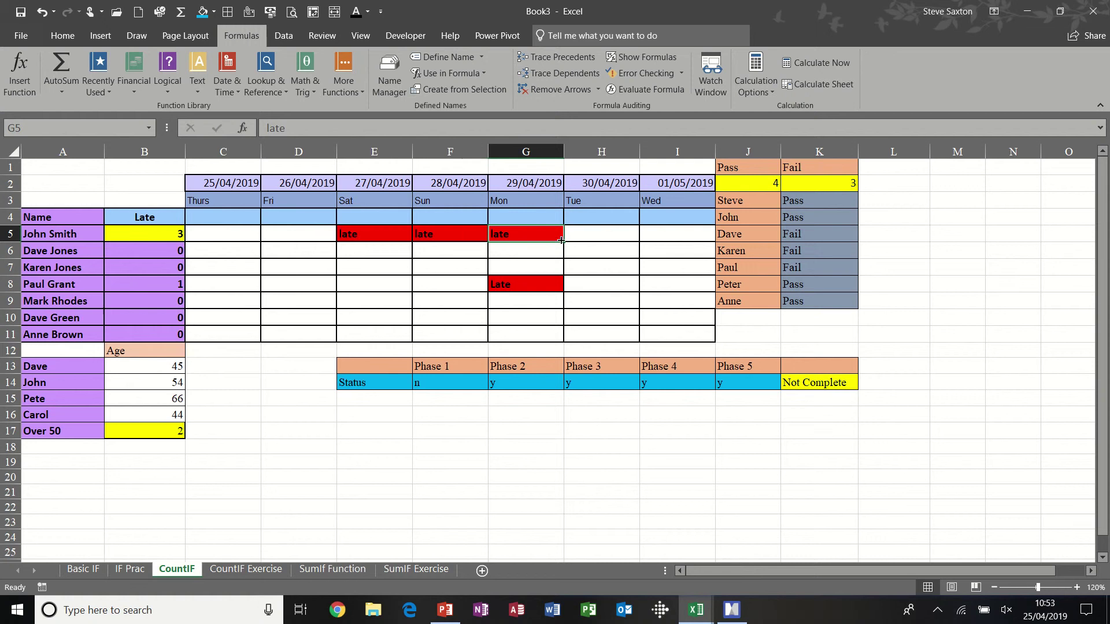
drag(563, 242, 675, 236)
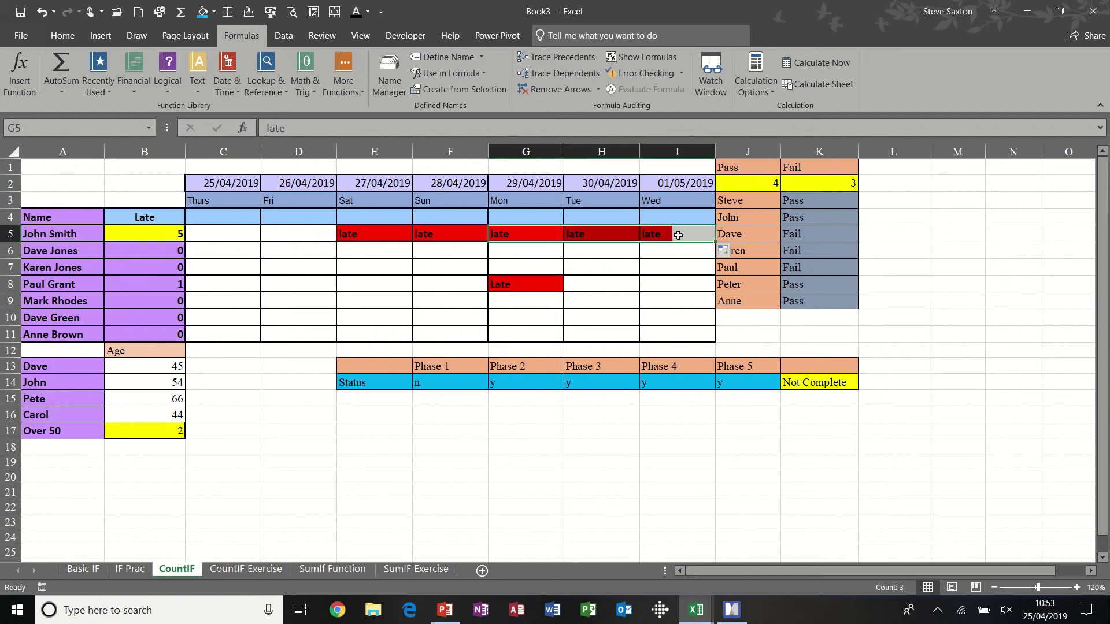
click(316, 236)
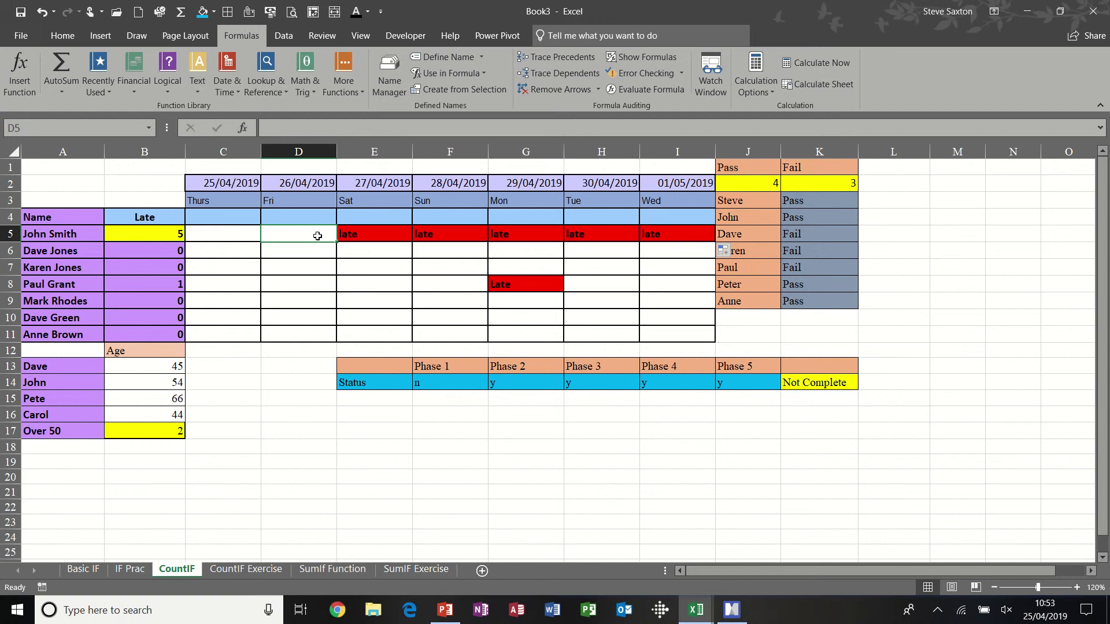
- Examine the range and criteria of the Over 50 formula in B17 and check the matching ages in B14 and B15
click(155, 430)
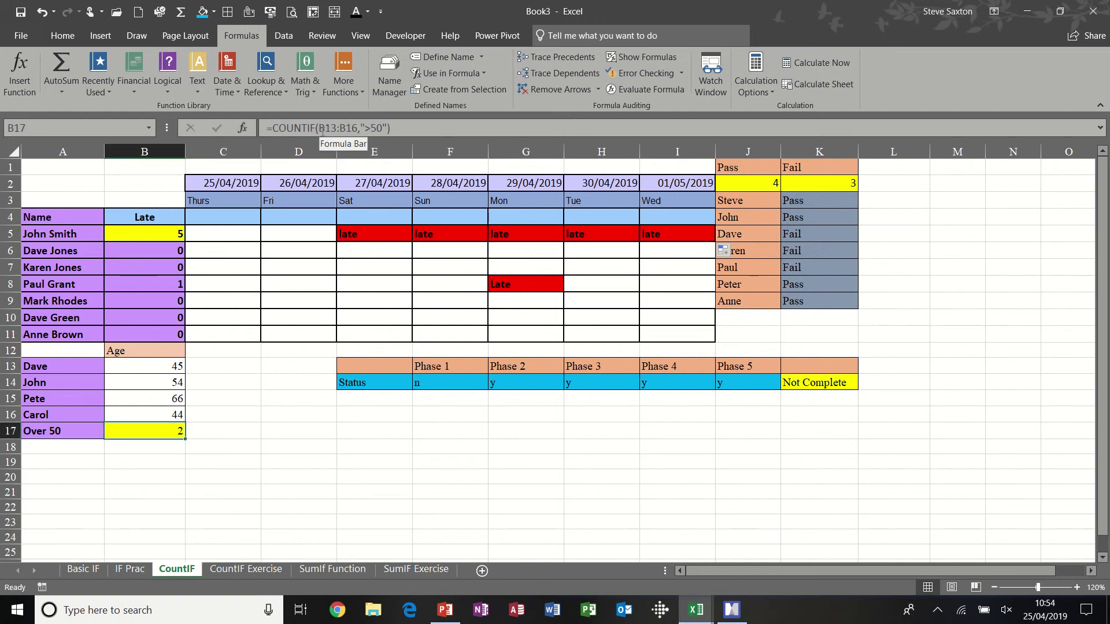
drag(319, 128, 359, 130)
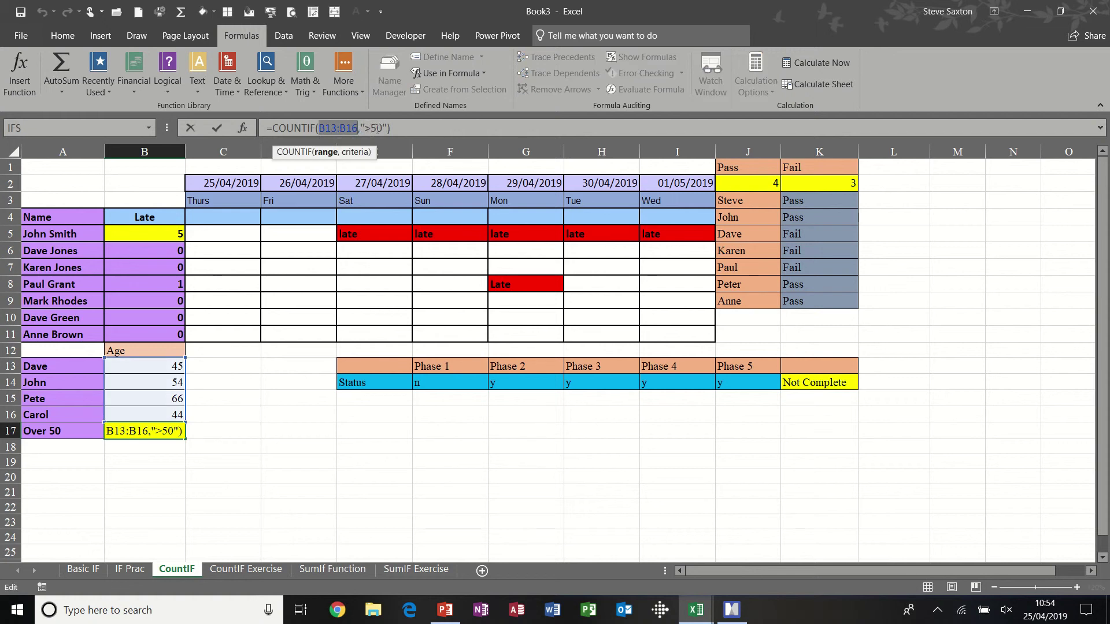
click(216, 132)
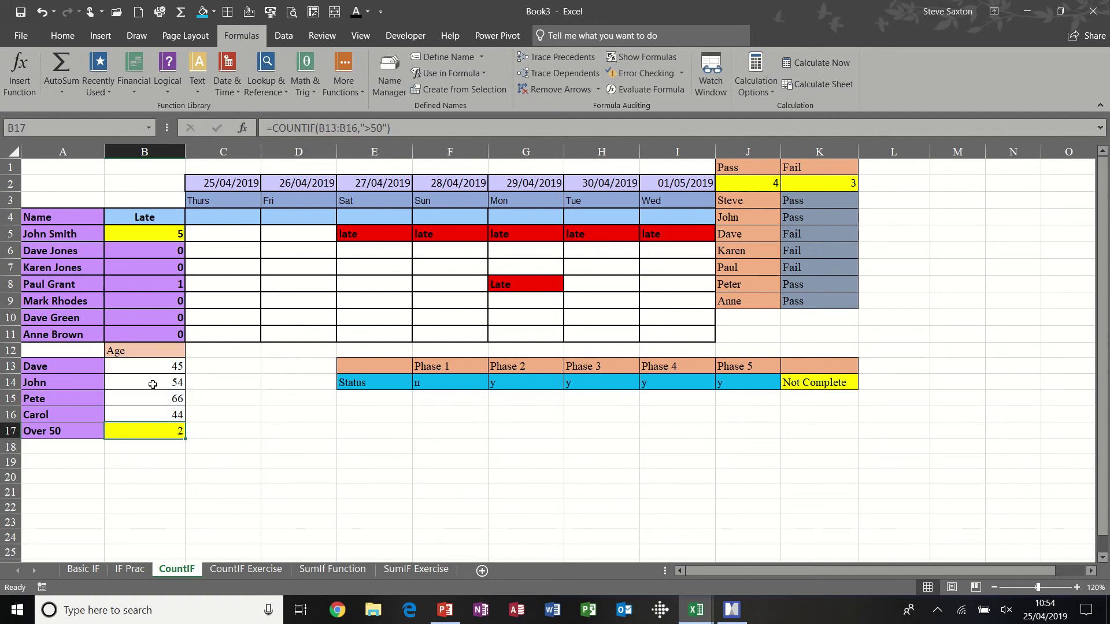
click(153, 384)
click(152, 397)
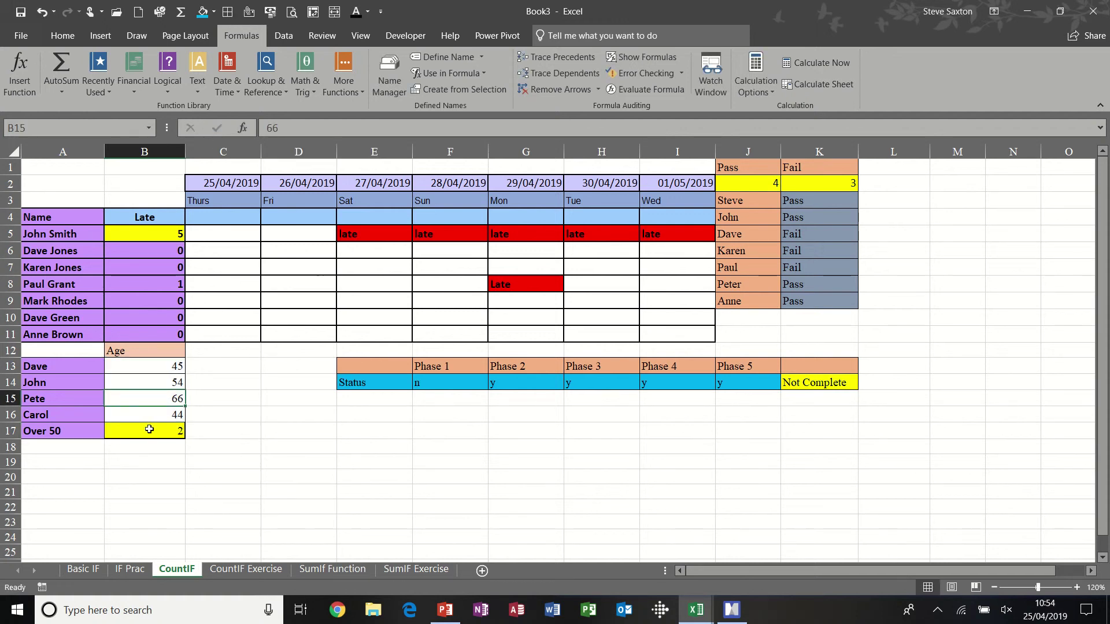
- Clear the Over 50 count in B17 and enter =countif(B13:B16,">50") there
click(149, 430)
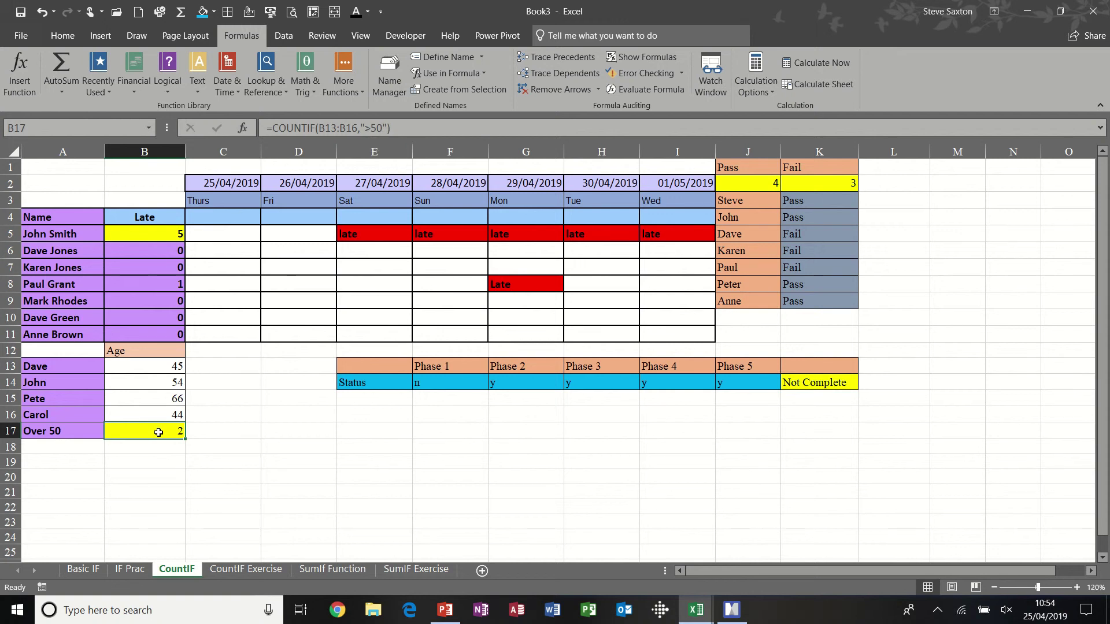
key(Delete)
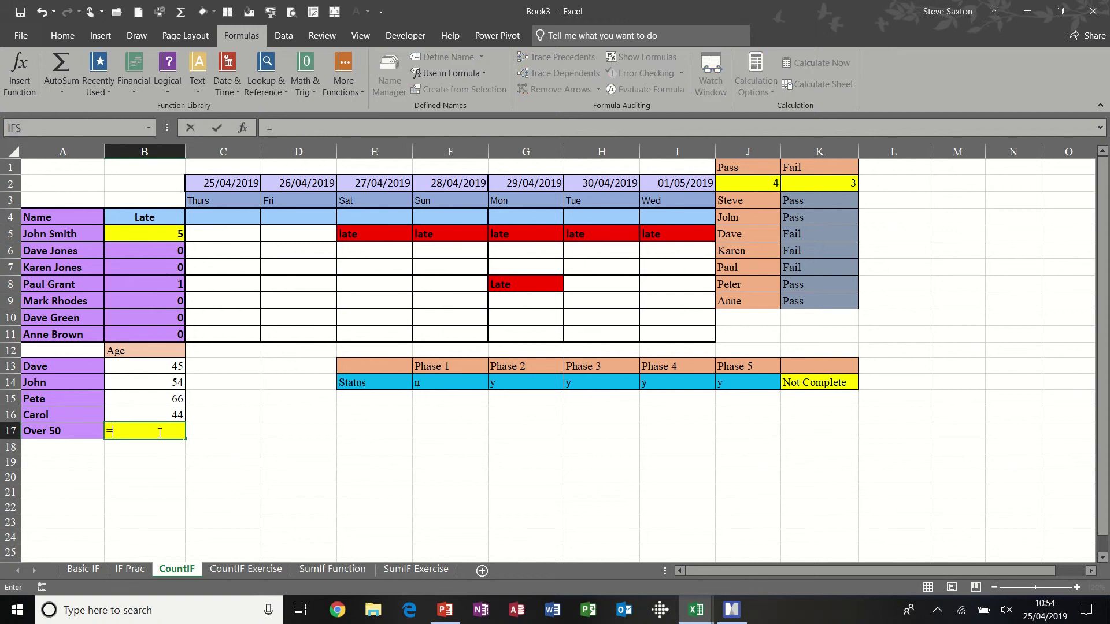
text(=count)
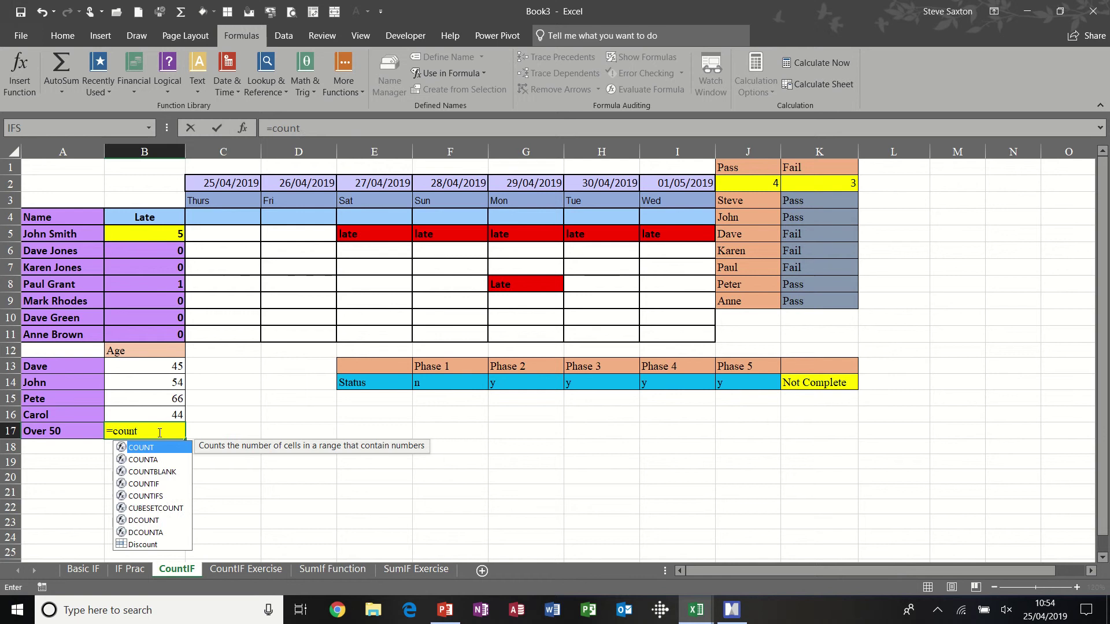
text(if()
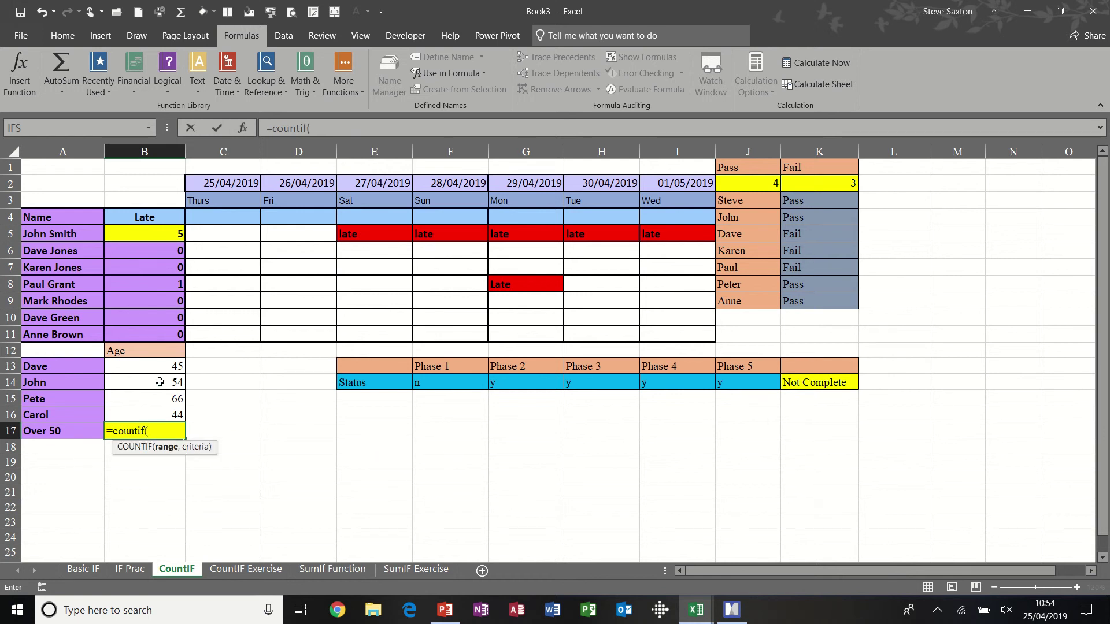
drag(160, 366, 159, 412)
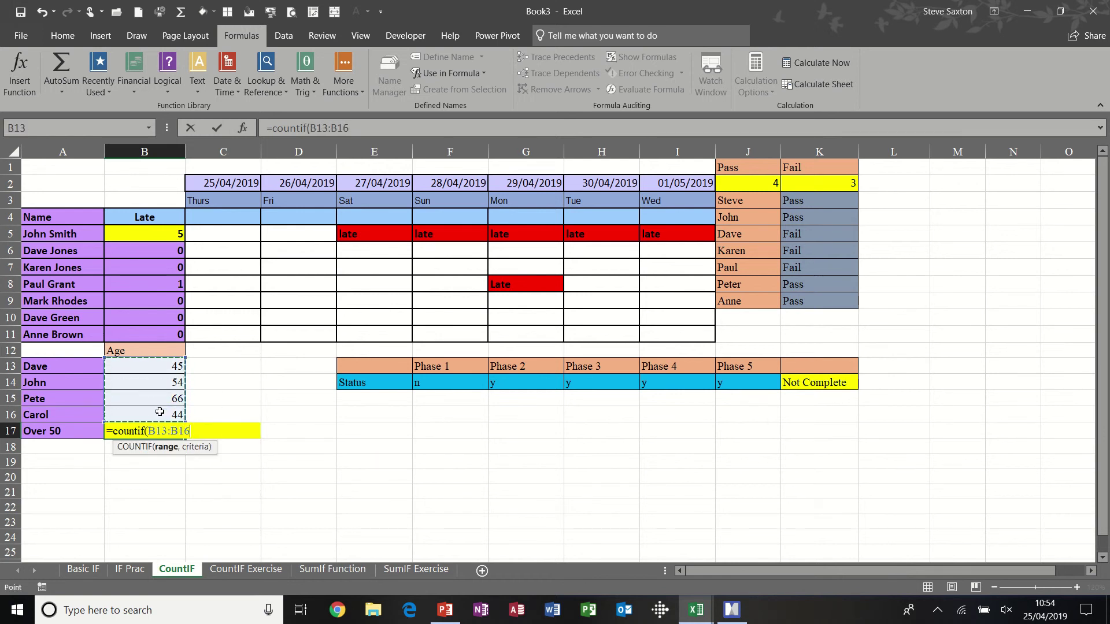
text(,">)
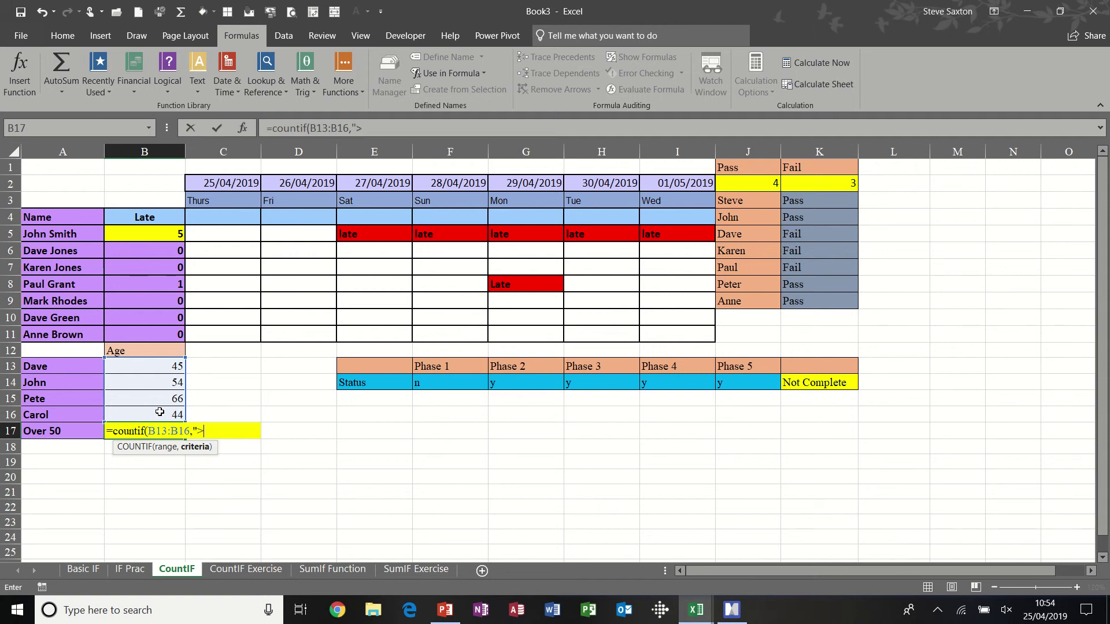
text(50)
text())
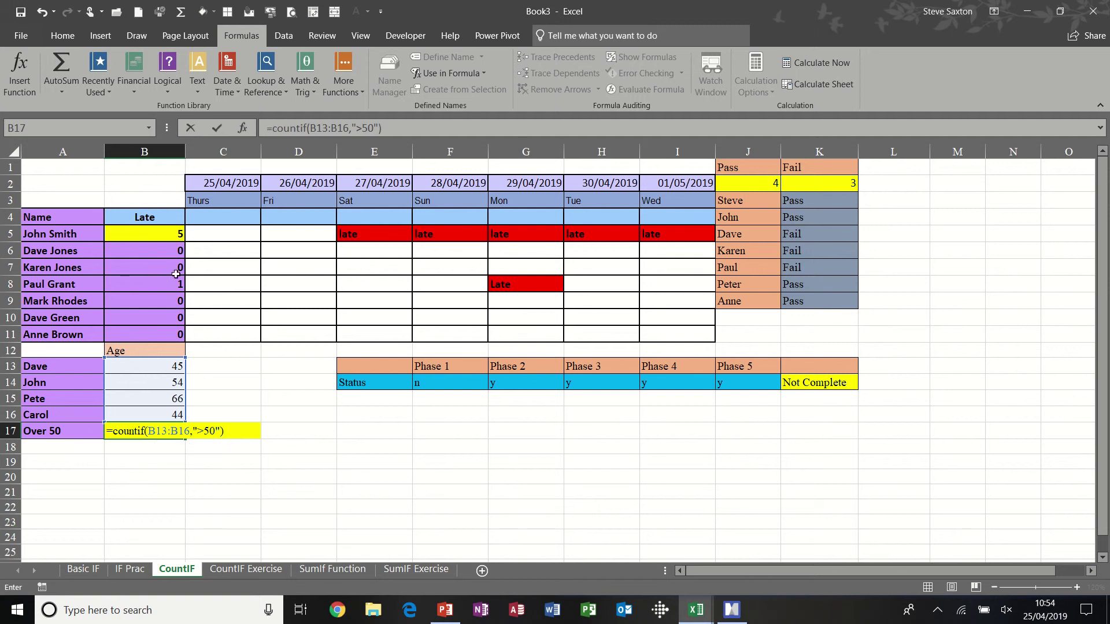
click(217, 128)
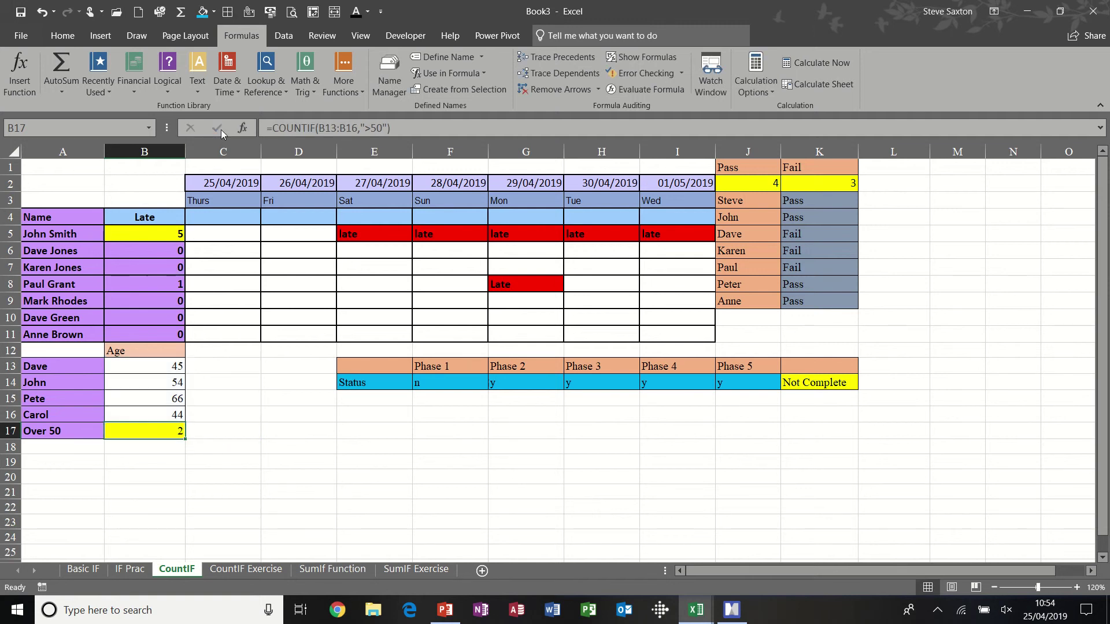
- Set the first age in B13 to 55
click(164, 370)
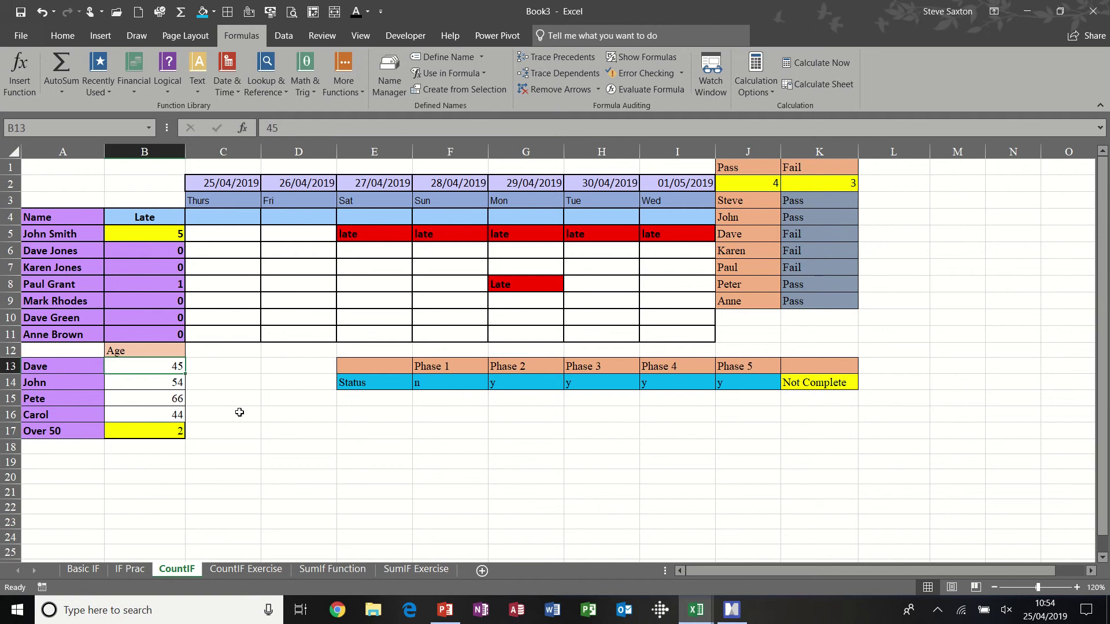
text(55)
key(Return)
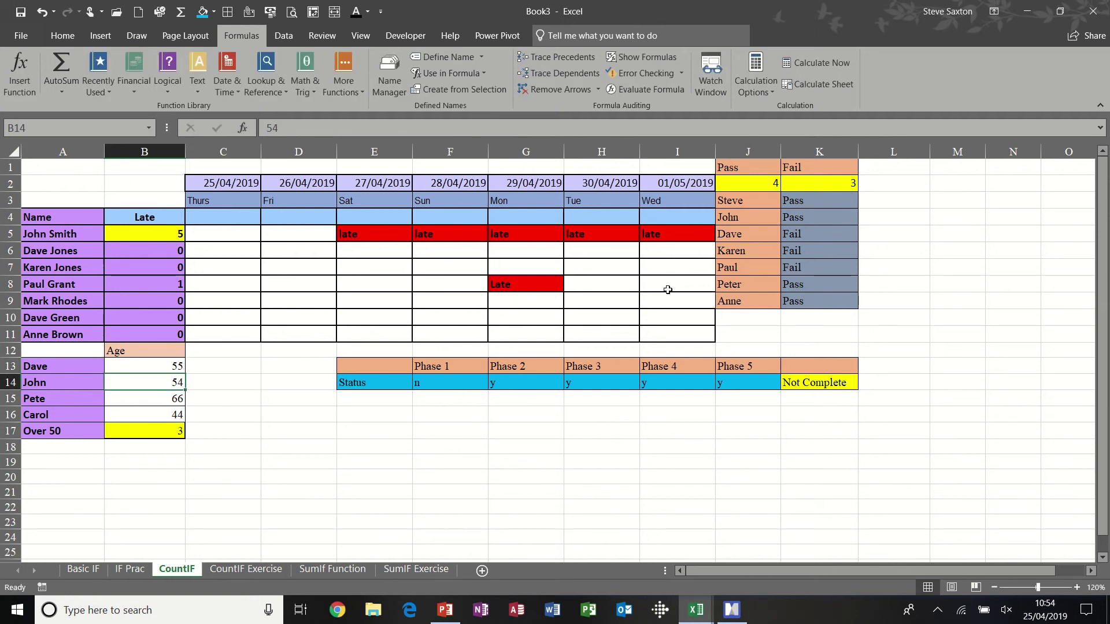
- Examine the Pass and Fail COUNTIF formulas in J2 and K2, their status range K3:K9 and the criteria cell J1
click(759, 180)
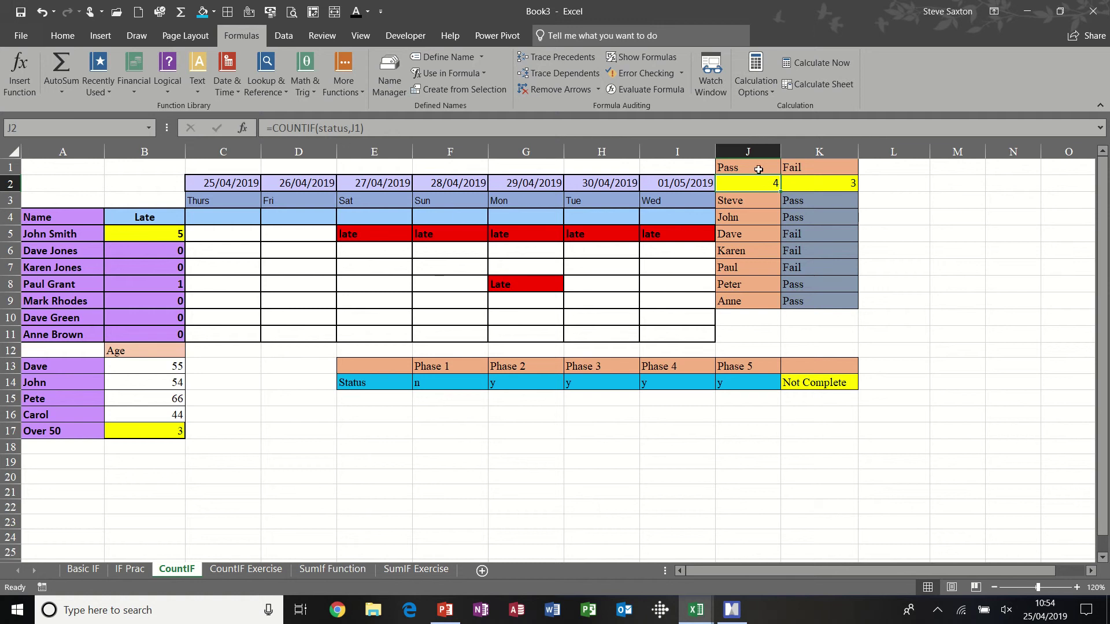
click(802, 184)
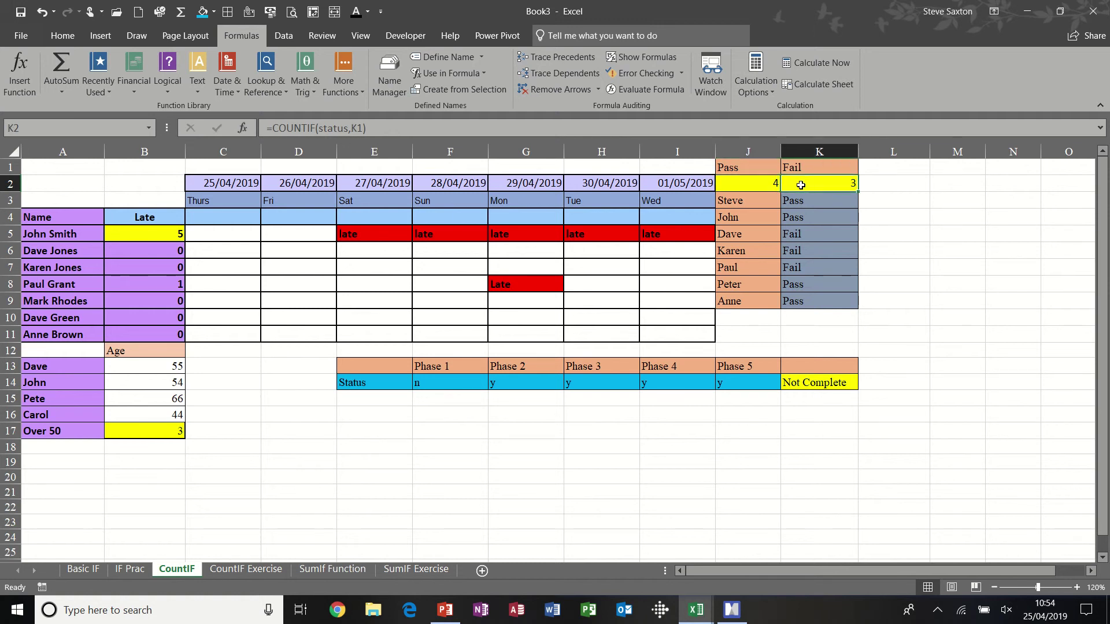
drag(798, 199, 806, 301)
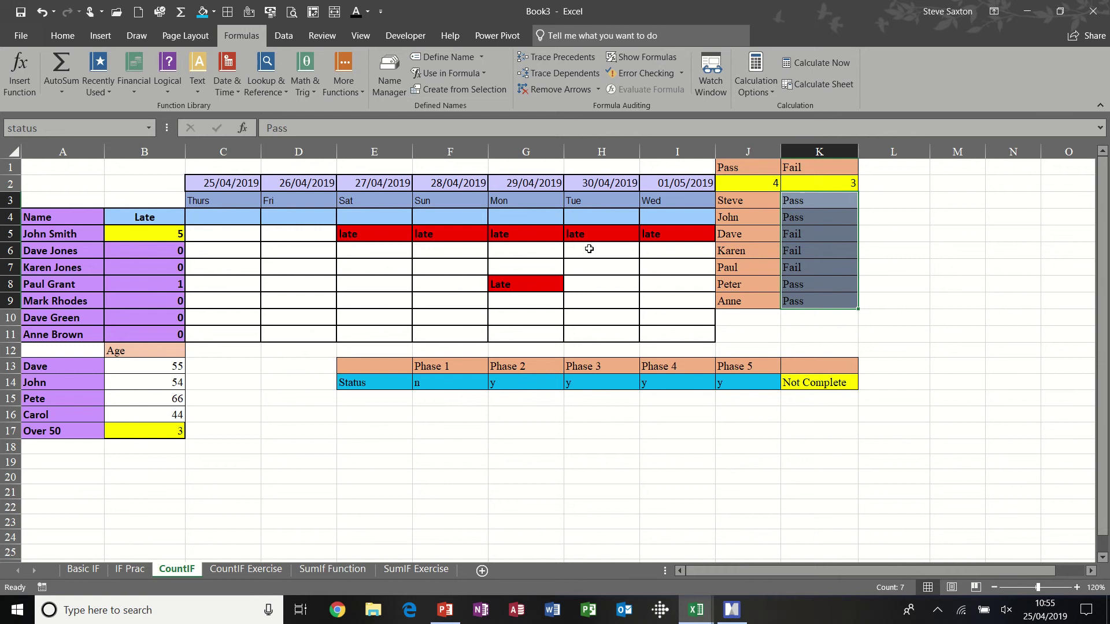
click(755, 182)
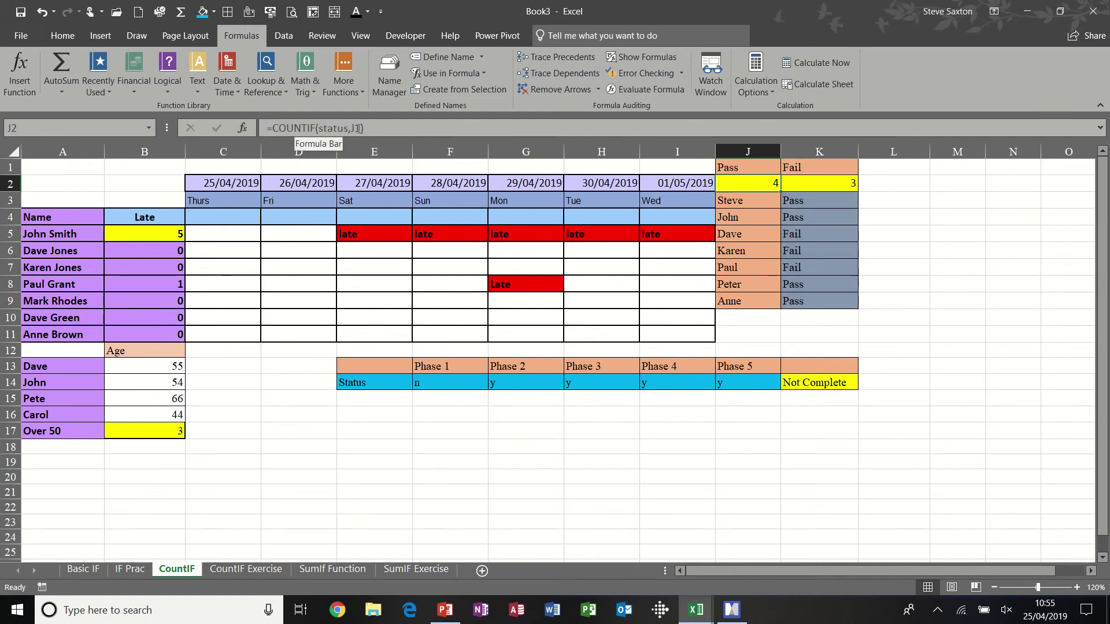
click(755, 166)
click(755, 183)
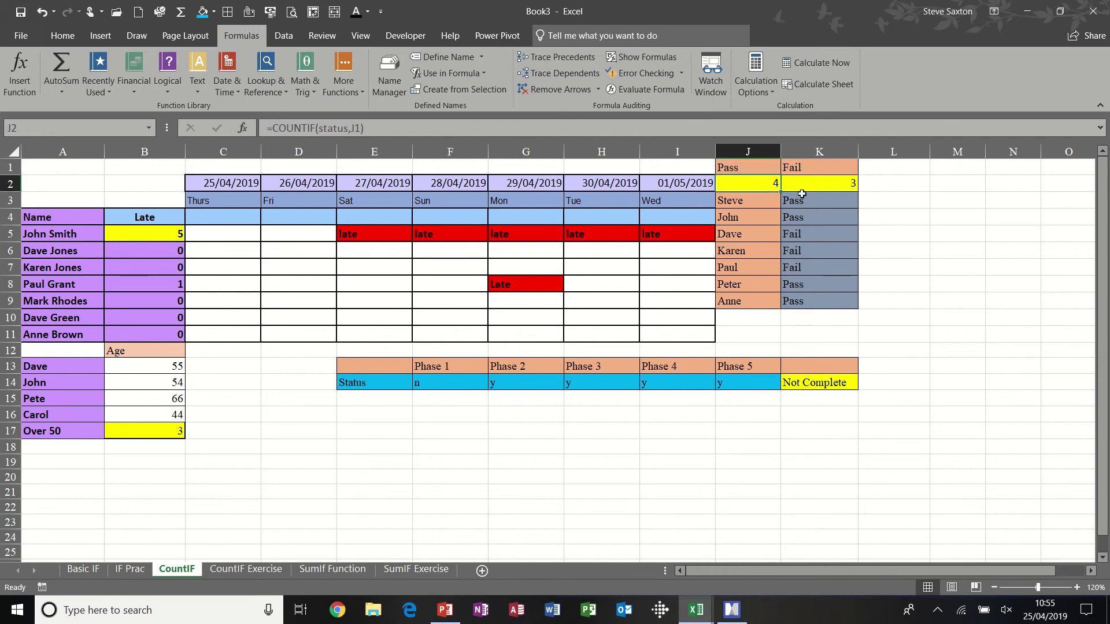
- Try copying the Pass result in K3 down to K7, and undo the fill
click(838, 198)
drag(856, 206, 856, 272)
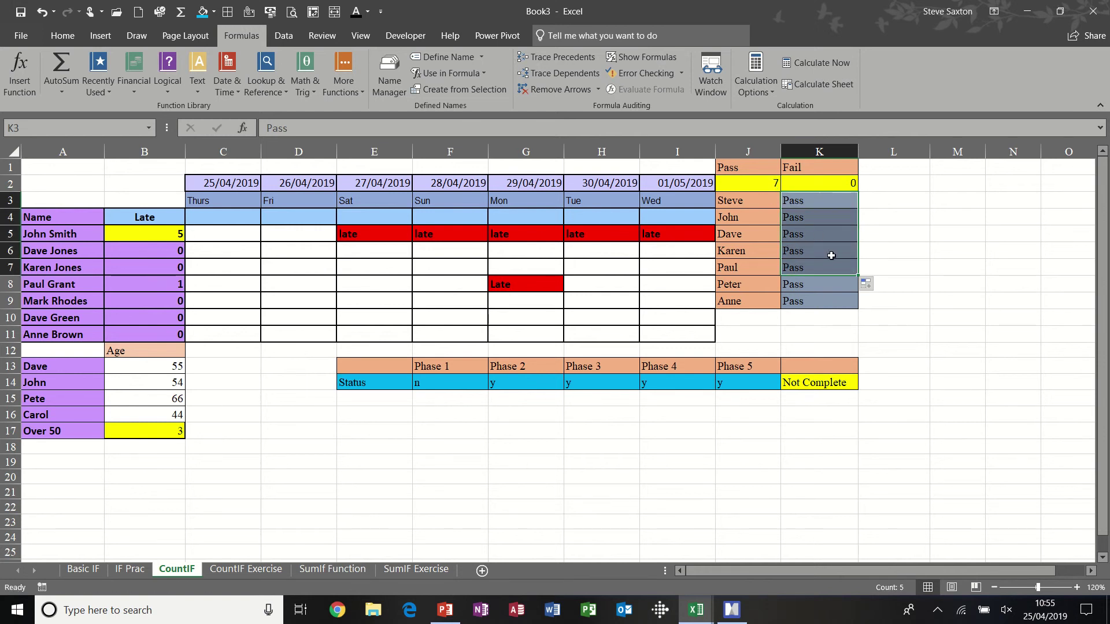
key(ctrl+z)
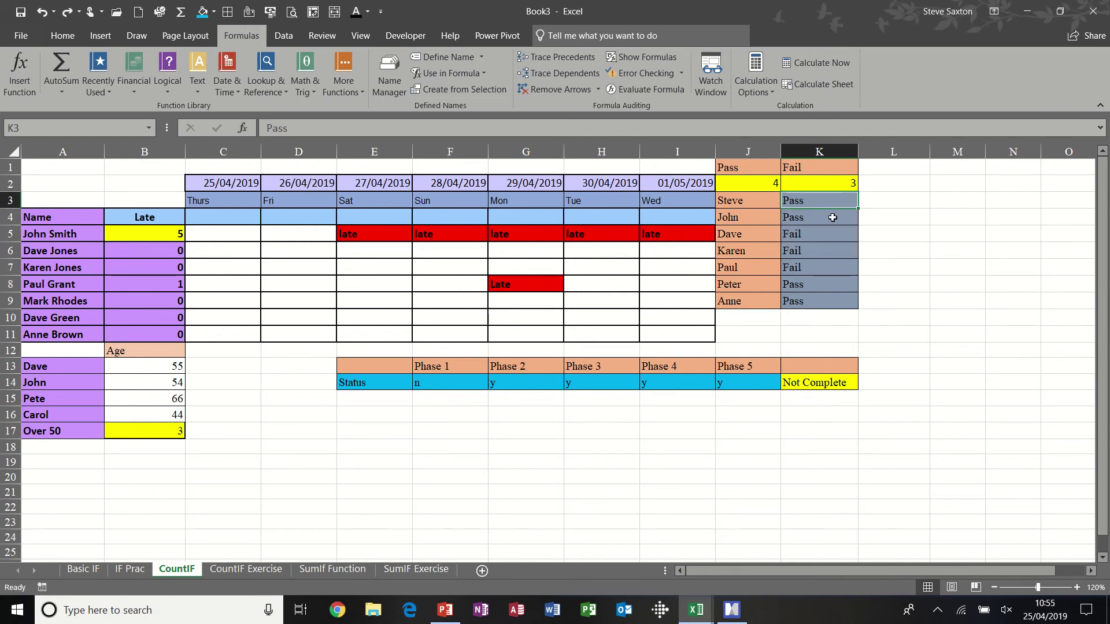
click(822, 182)
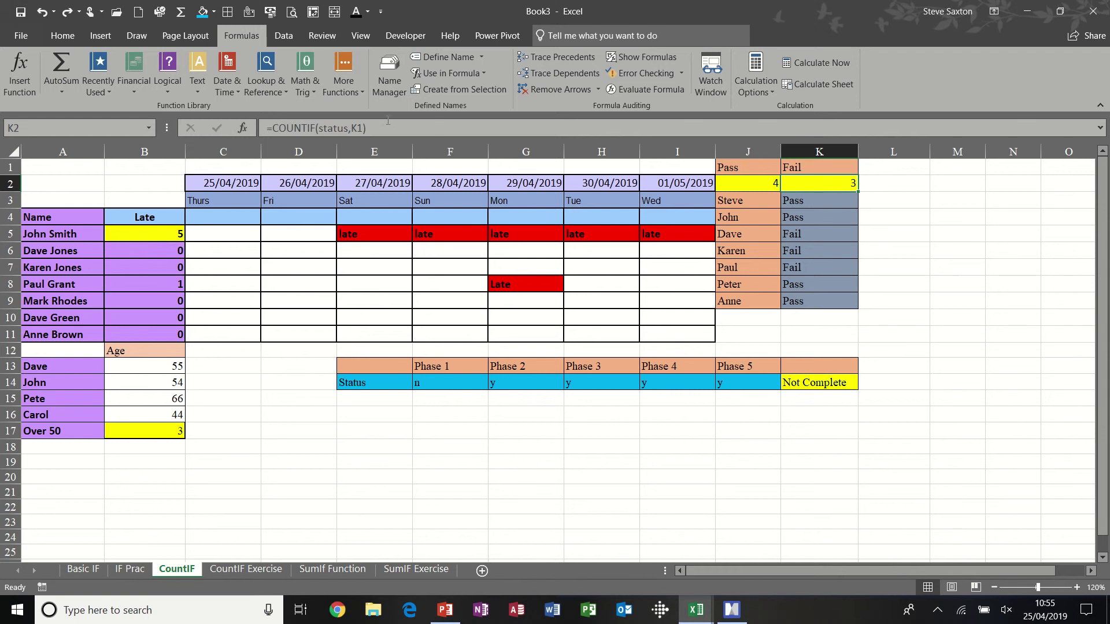
- Clear the Pass and Fail counts in J2:K2 and enter =countif(status,J1) in J2
click(754, 181)
key(shift+Right)
key(Delete)
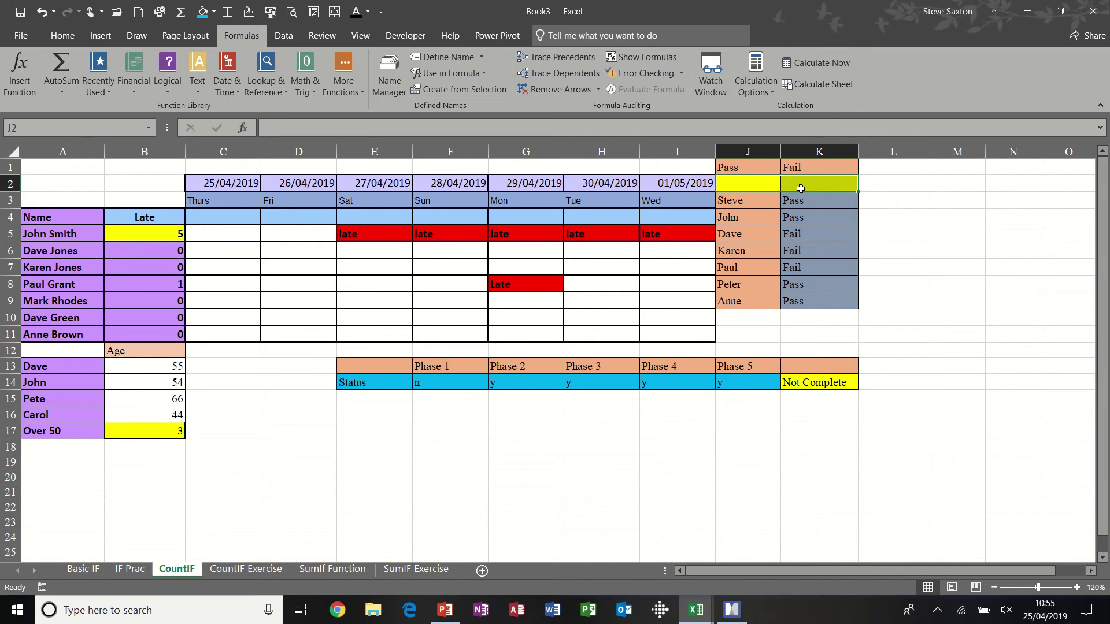
click(739, 186)
text(=)
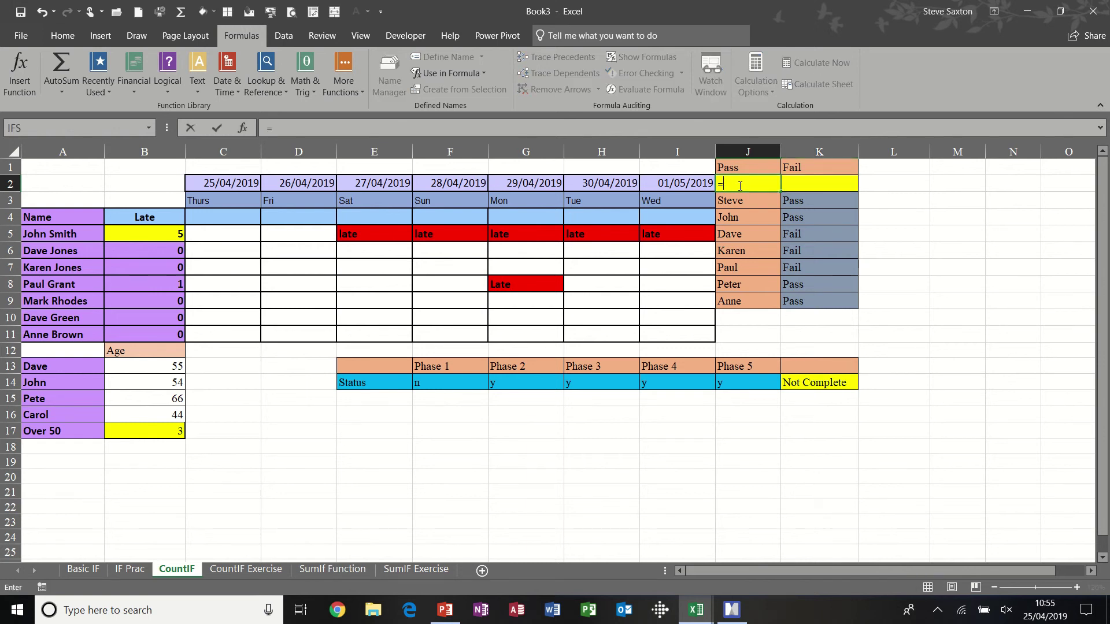
text(countif)
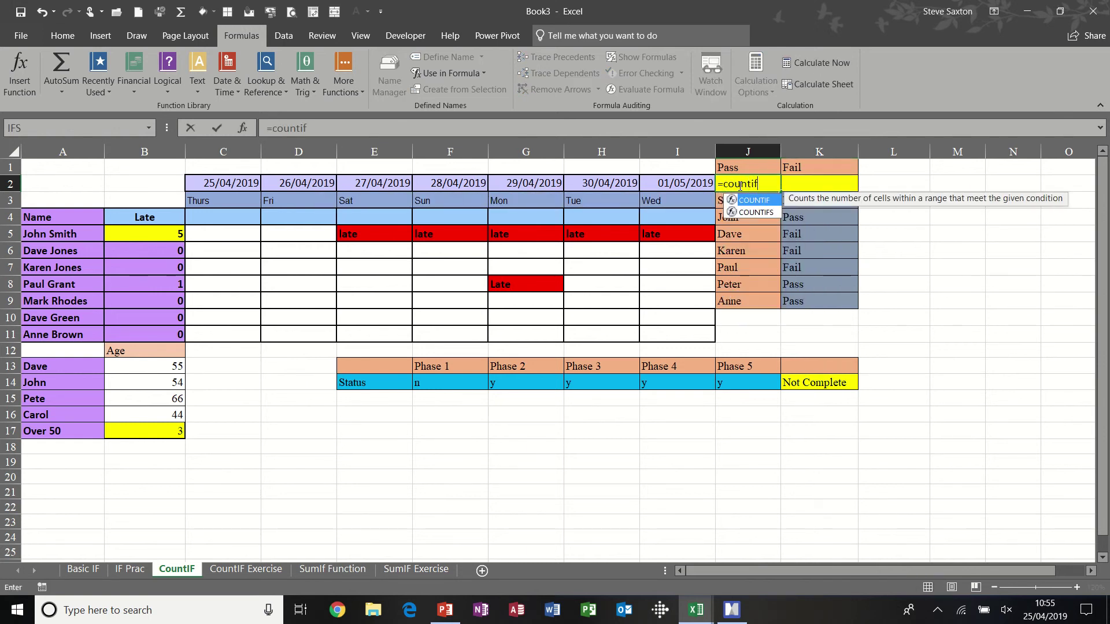
text((statu)
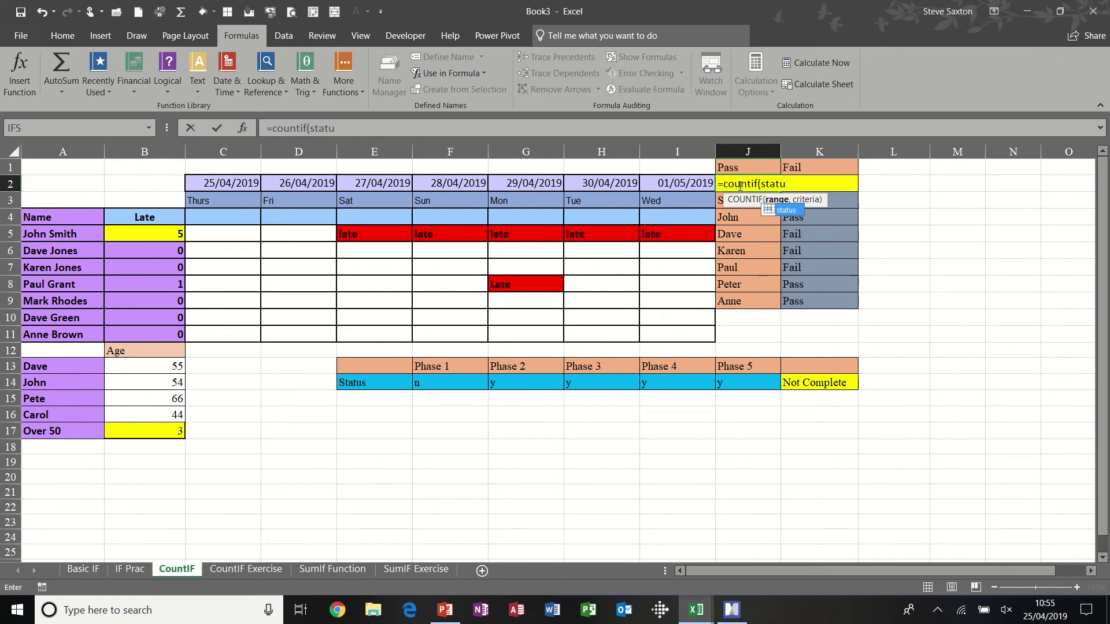
text(s,)
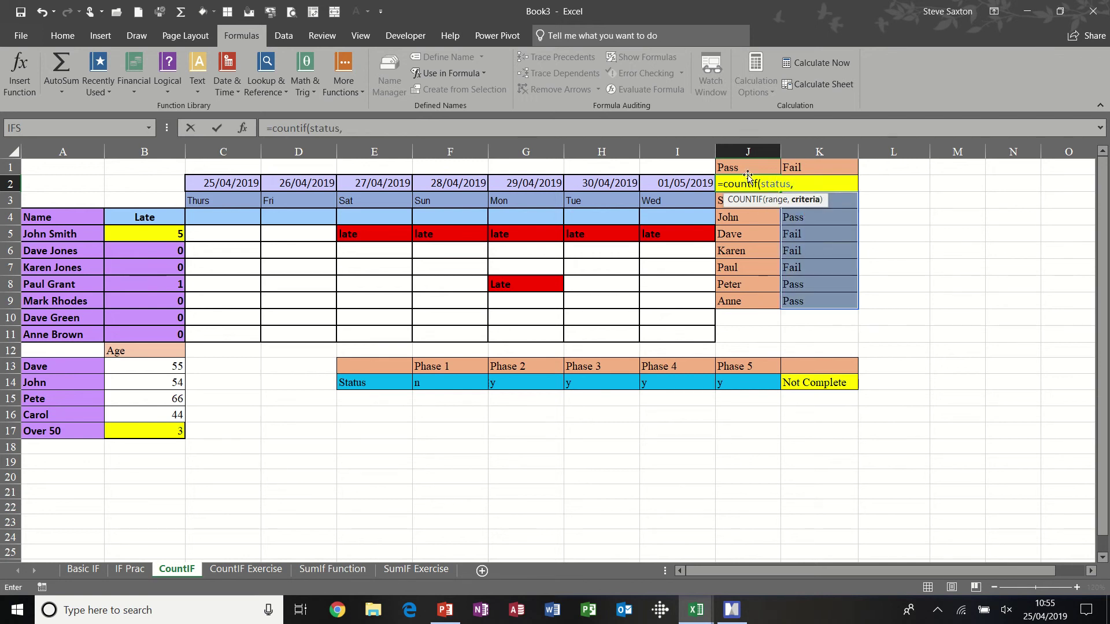
click(753, 166)
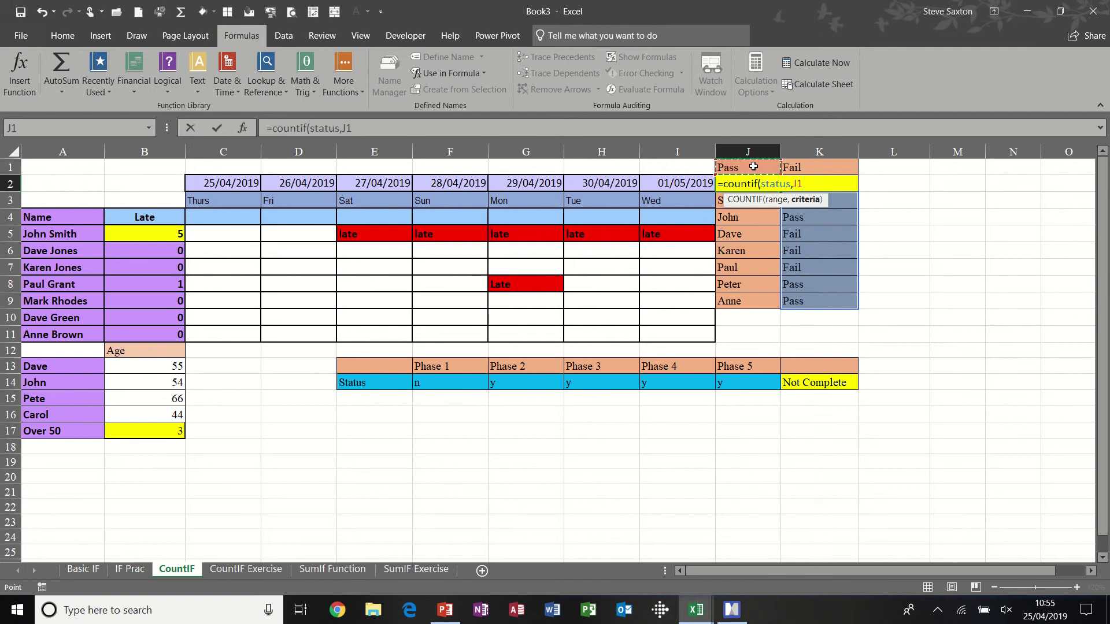
text())
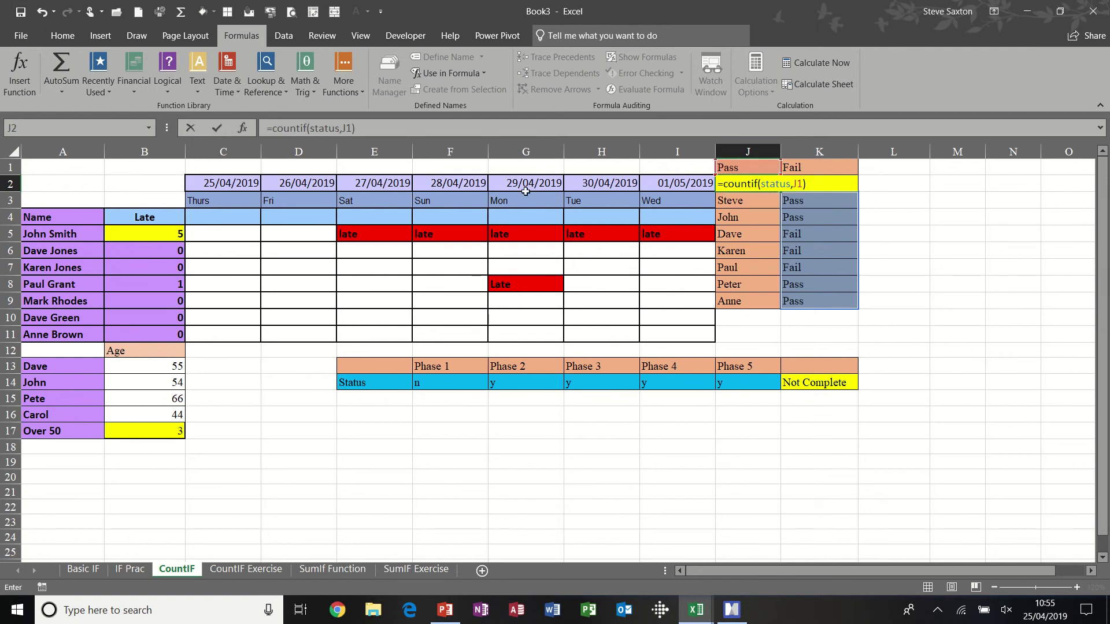
click(217, 129)
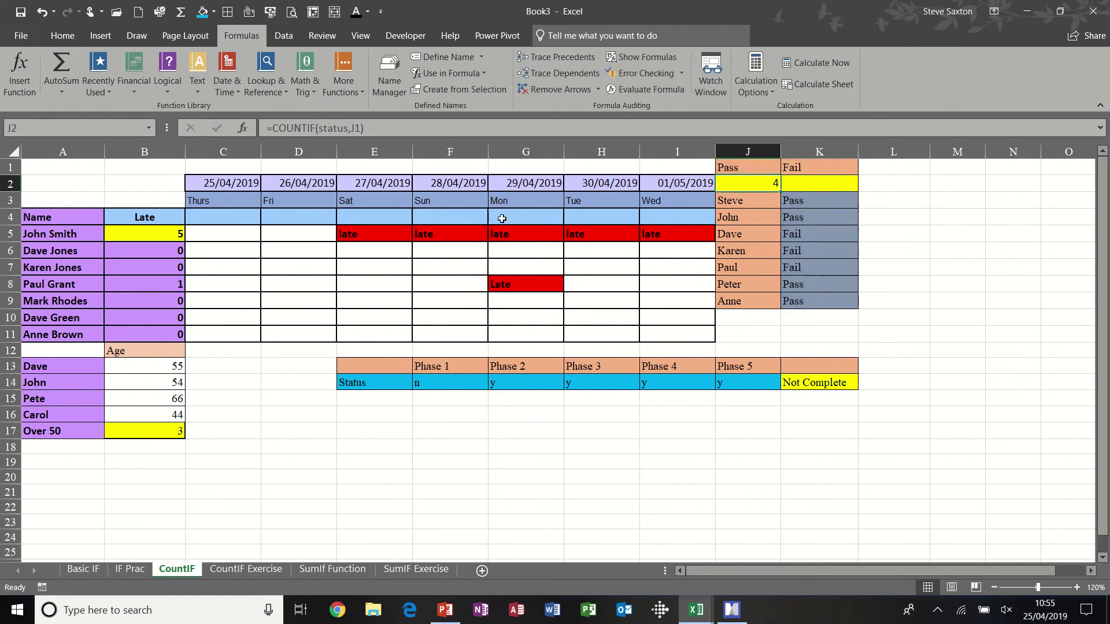
- Copy the Pass count formula from J2 across to K2 and compare the two cells' formulas
drag(780, 191, 830, 186)
click(817, 184)
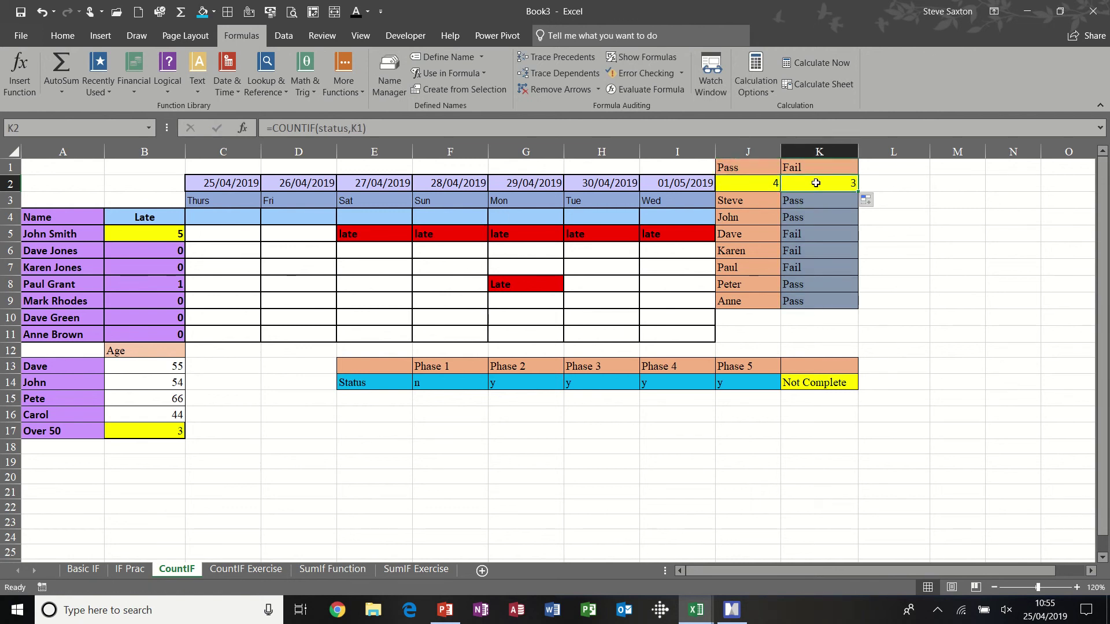
click(762, 182)
click(814, 184)
click(763, 183)
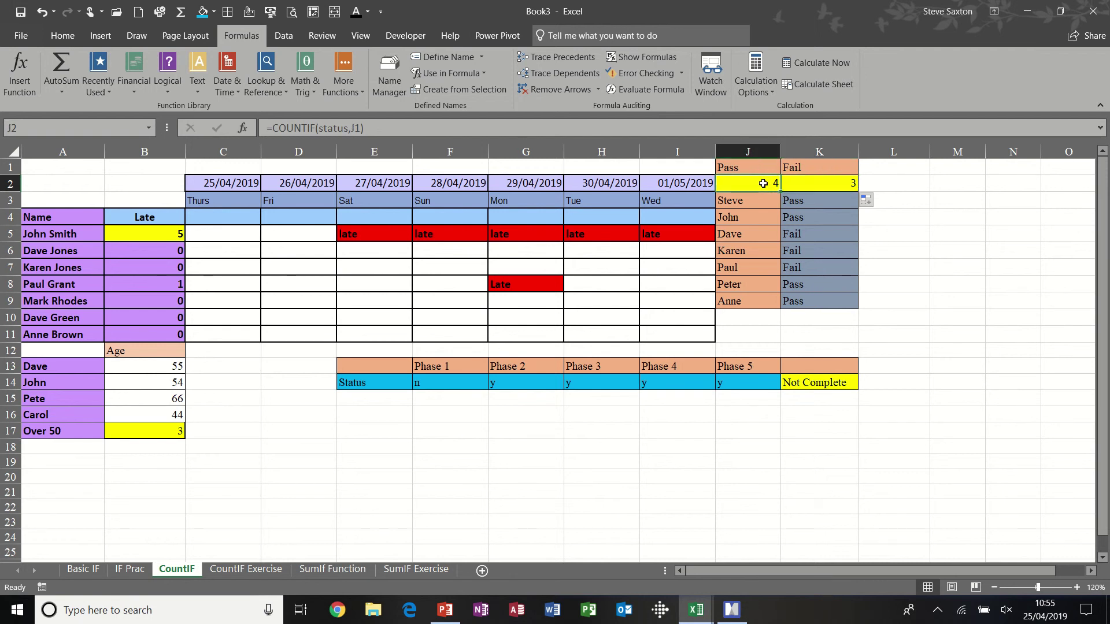
click(820, 184)
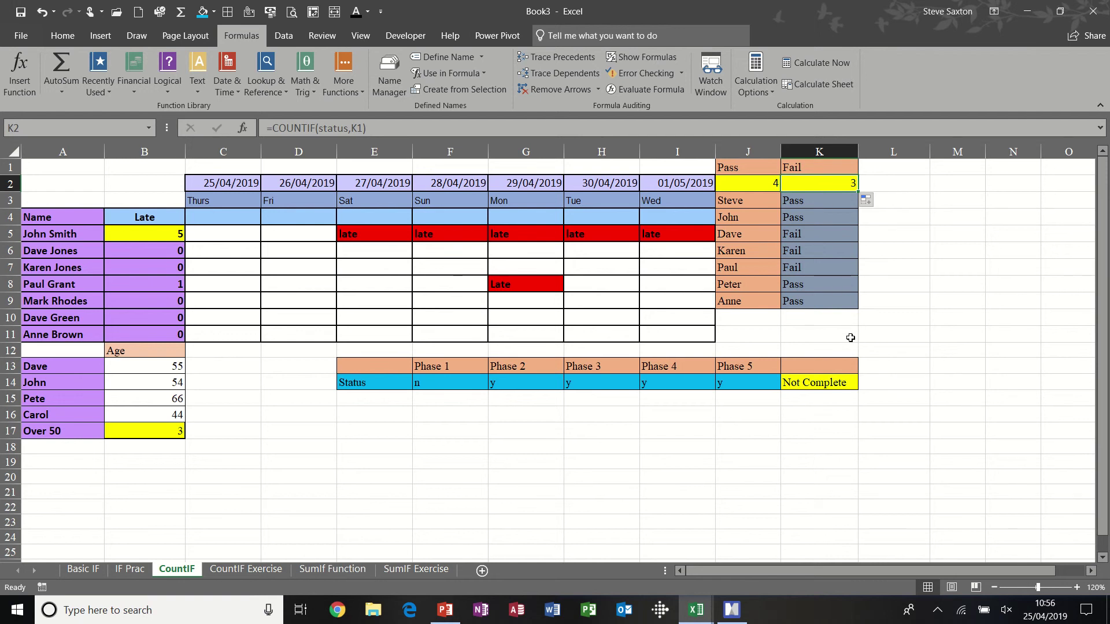
- Examine the range, criterion and result arguments of the nested IF and COUNTIF formula in K14
click(815, 385)
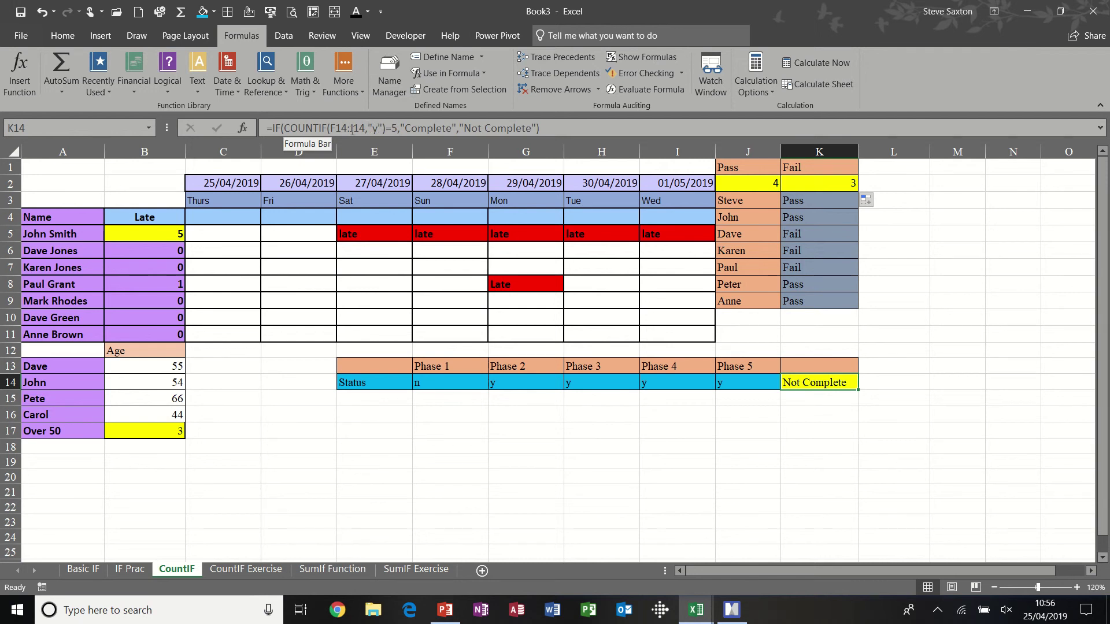
drag(333, 128, 366, 129)
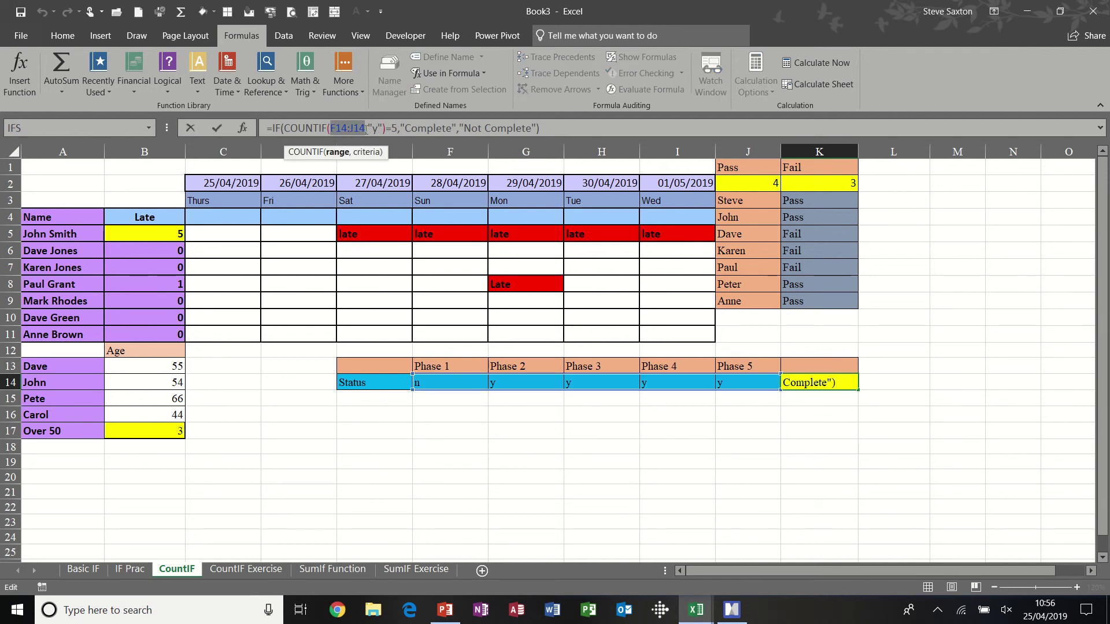
double_click(374, 128)
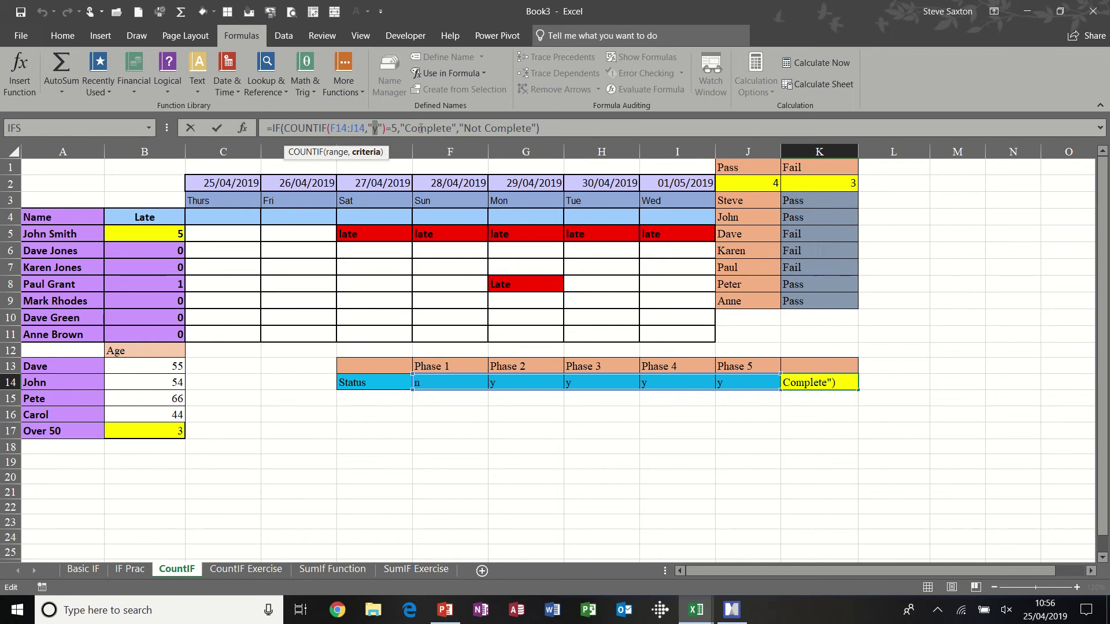
click(421, 127)
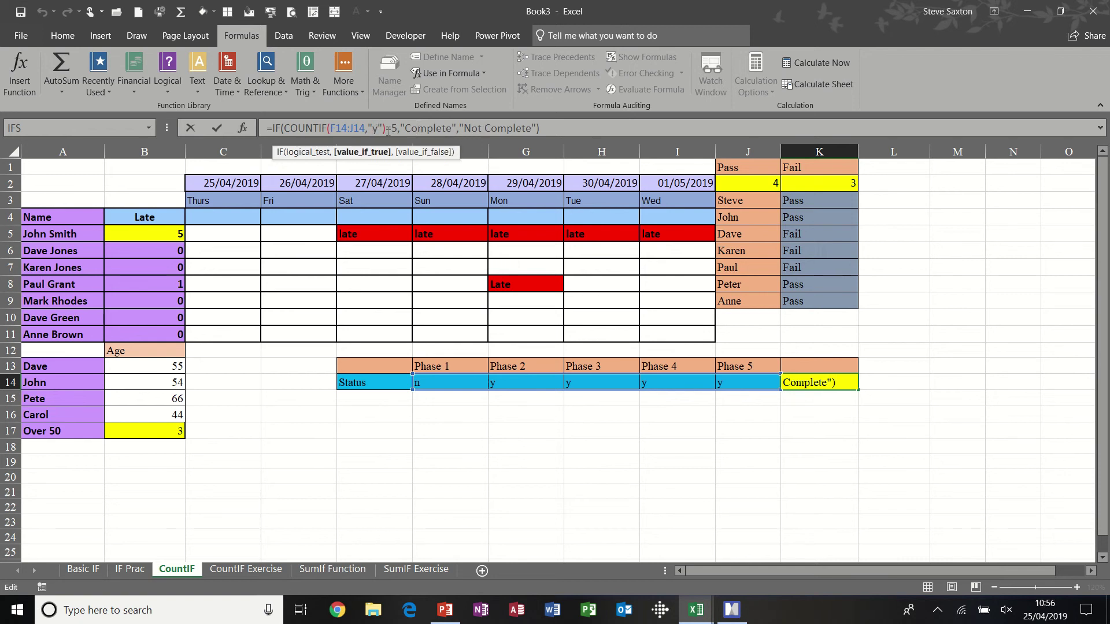
click(217, 128)
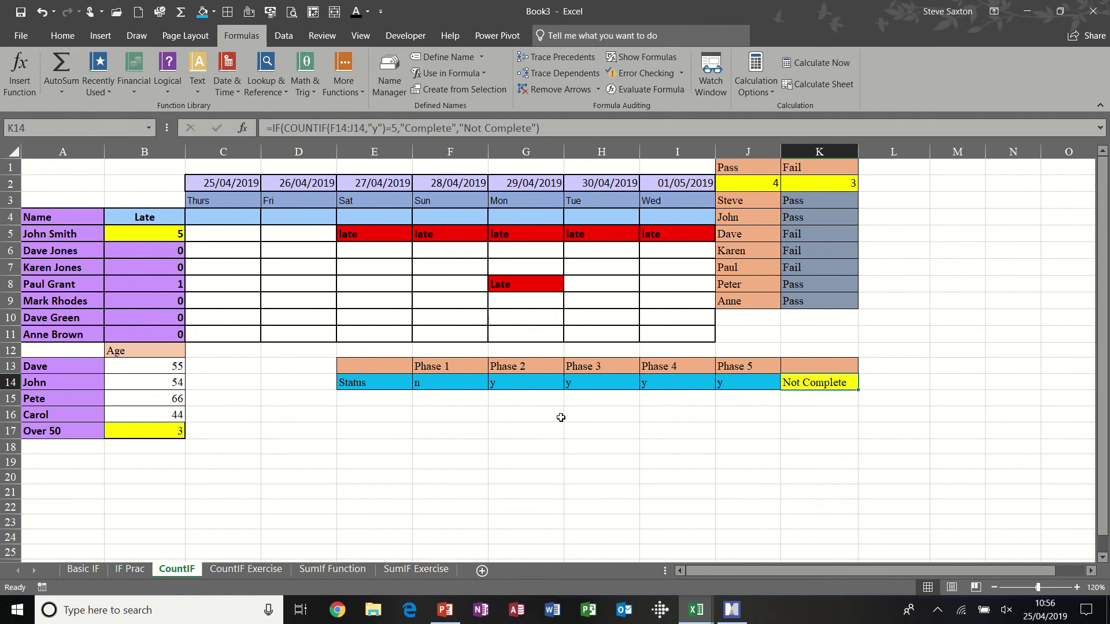
- Set the Phase 1 status in F14 to y and the Phase 5 status in J14 to n, checking K14
click(462, 385)
click(495, 383)
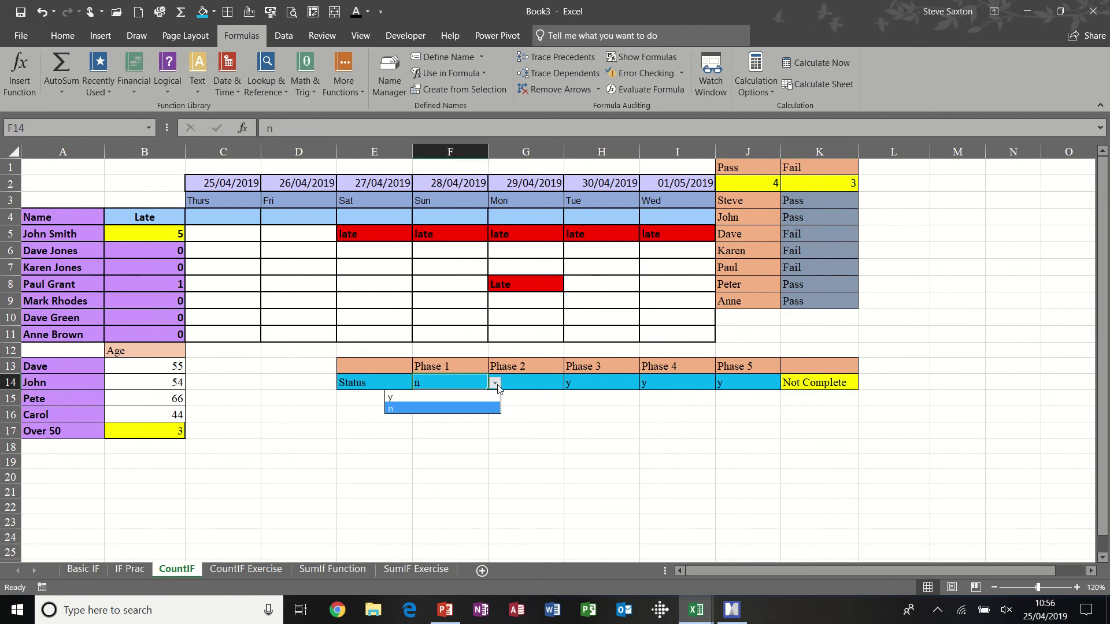
click(479, 398)
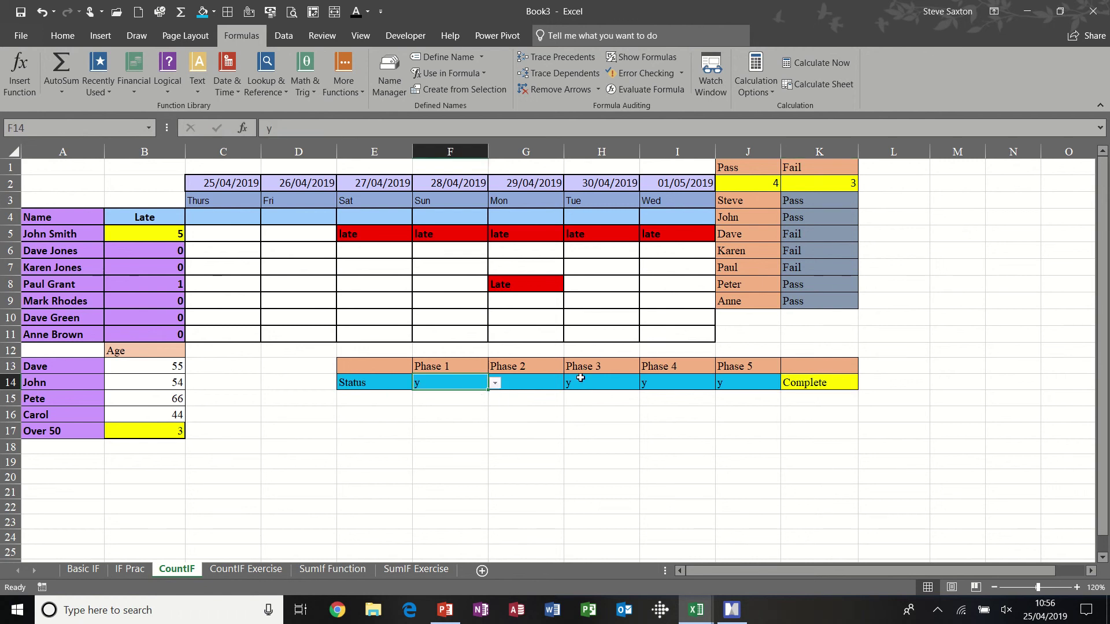
click(750, 383)
click(788, 383)
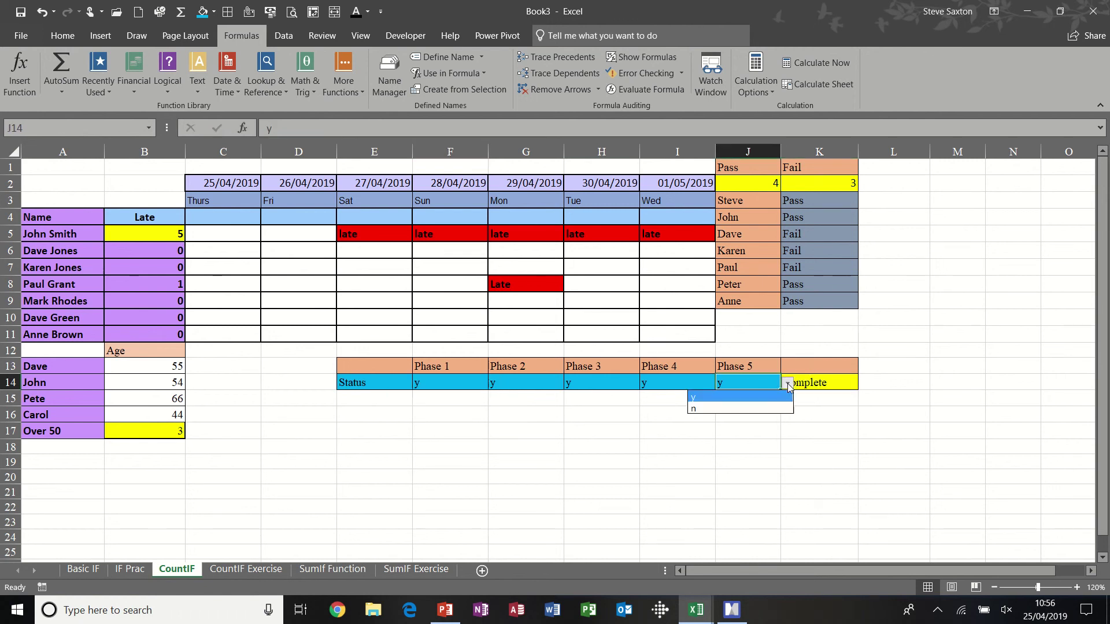
click(759, 408)
click(824, 390)
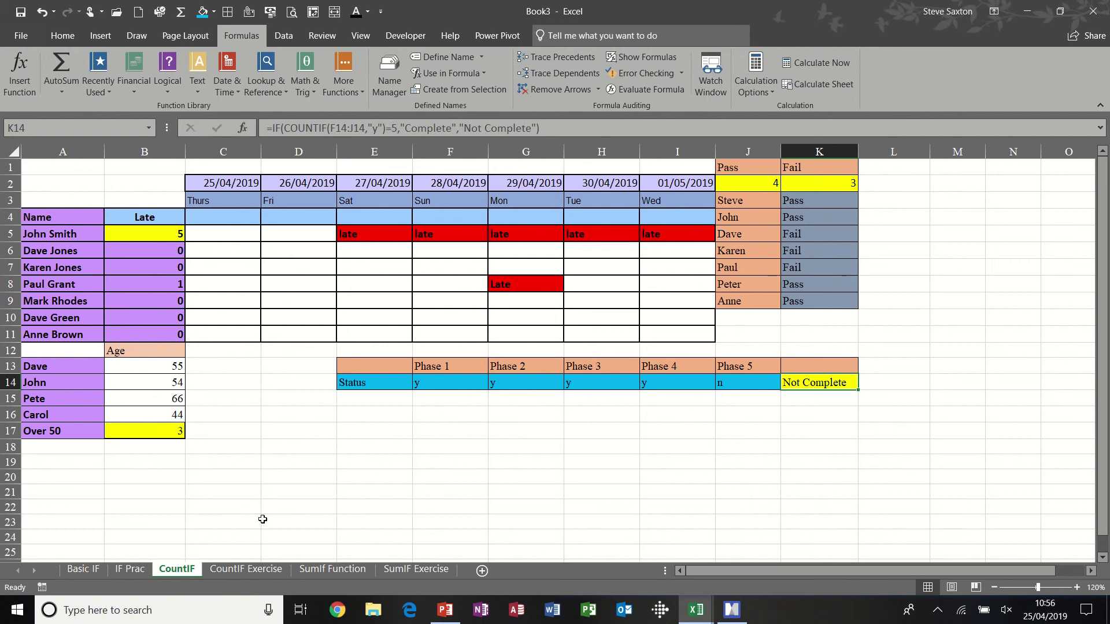
- On the CountIF Exercise sheet, enter =countif(B3:M3,">50") in O3 and fill it down to O10
click(249, 571)
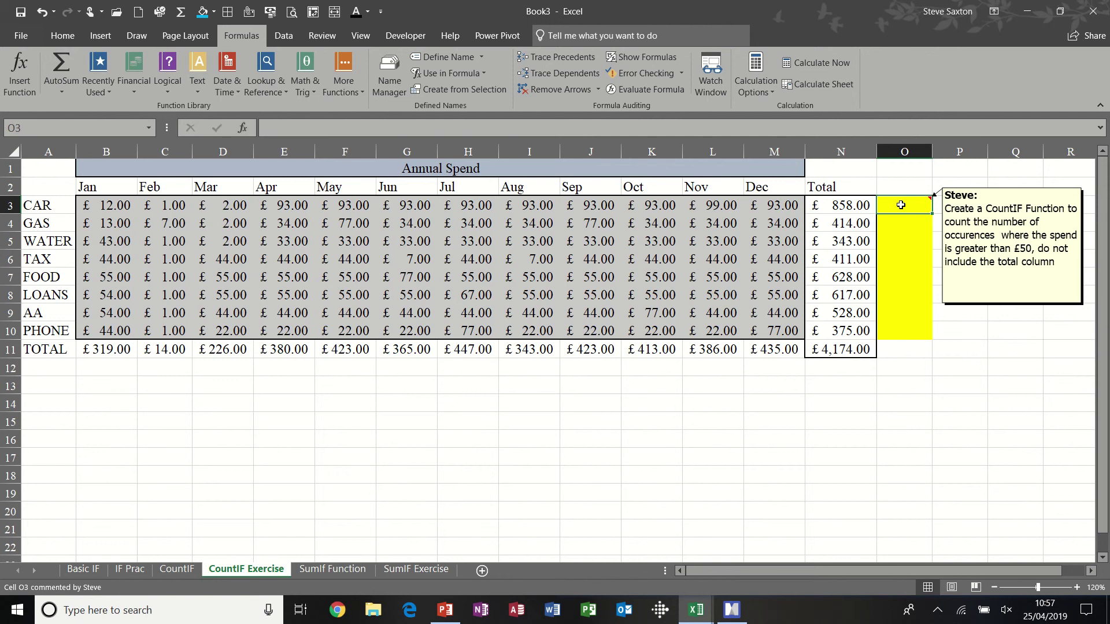
text(=coun)
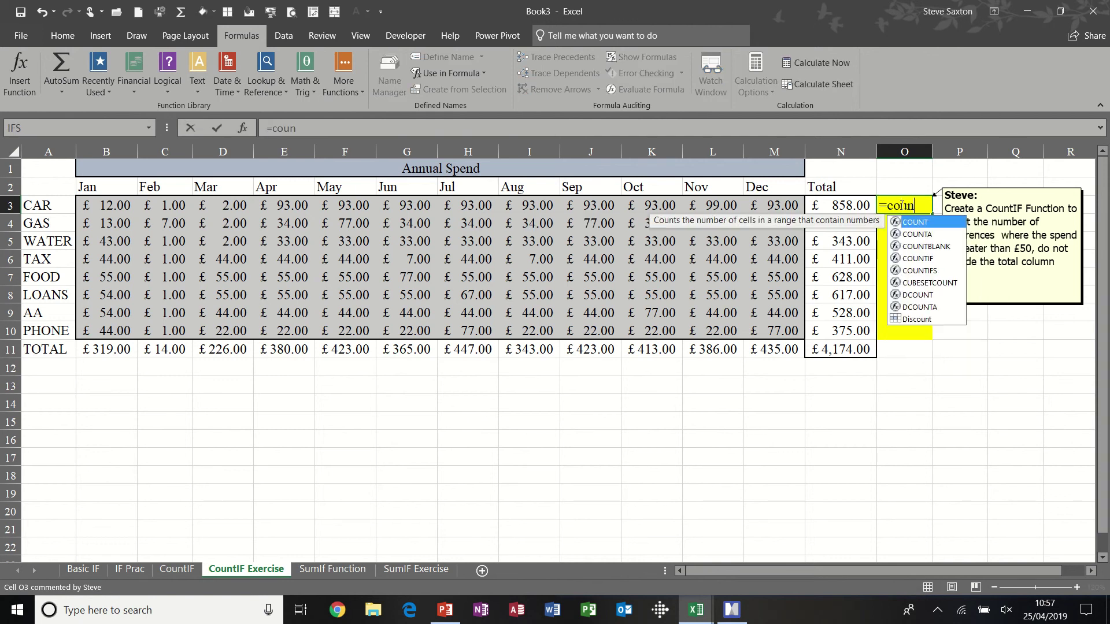
text(tif()
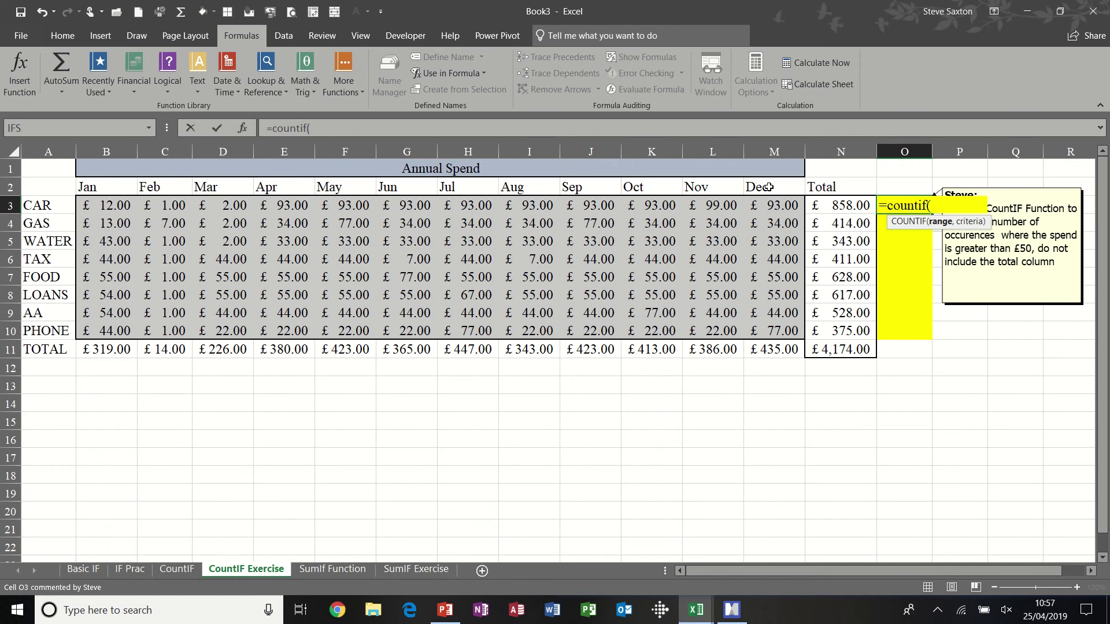
drag(112, 201, 759, 206)
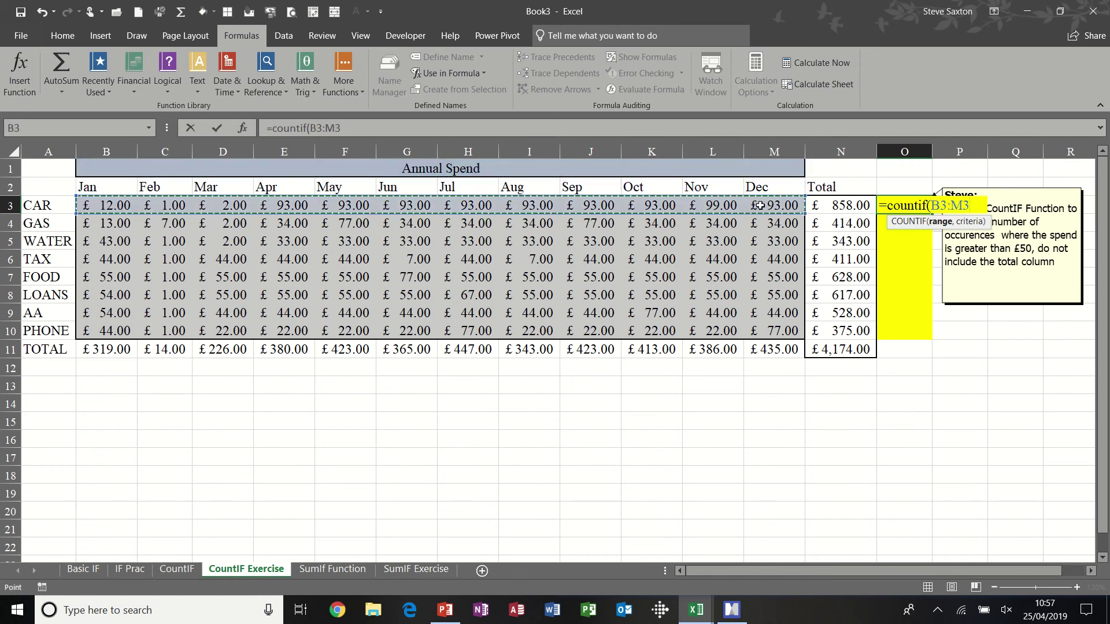
text(,)
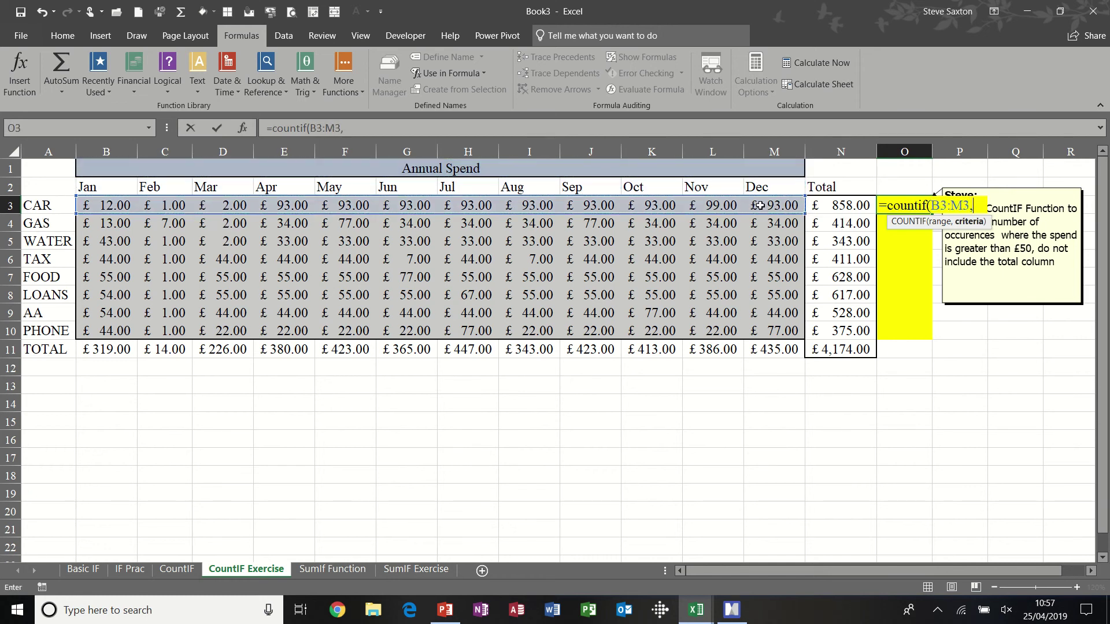
text(">)
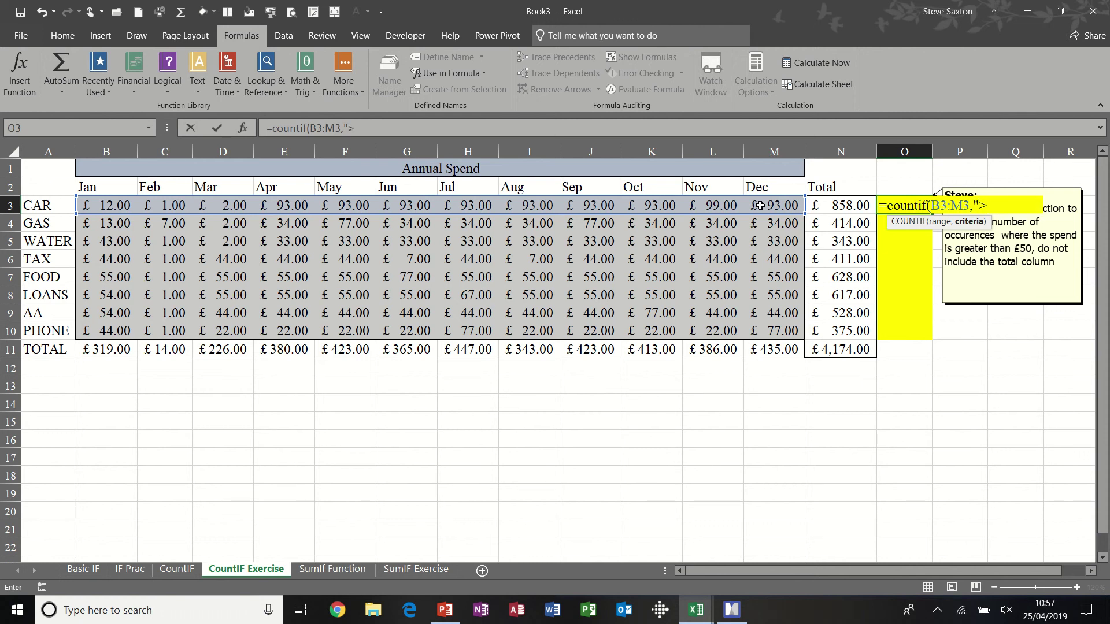
text(50"))
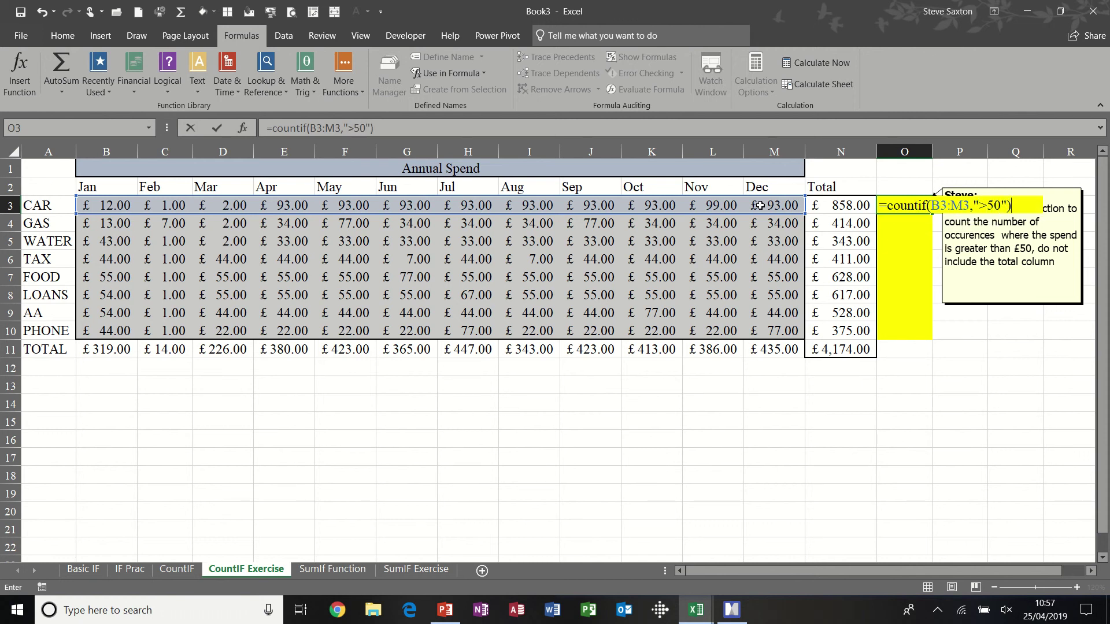
click(218, 129)
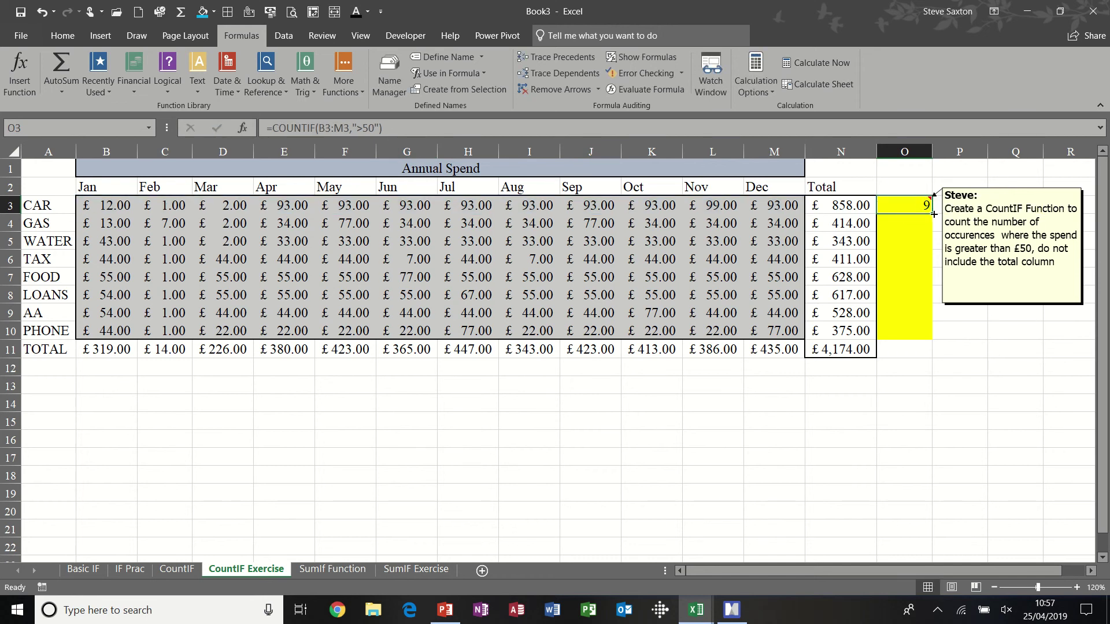
drag(934, 214, 931, 337)
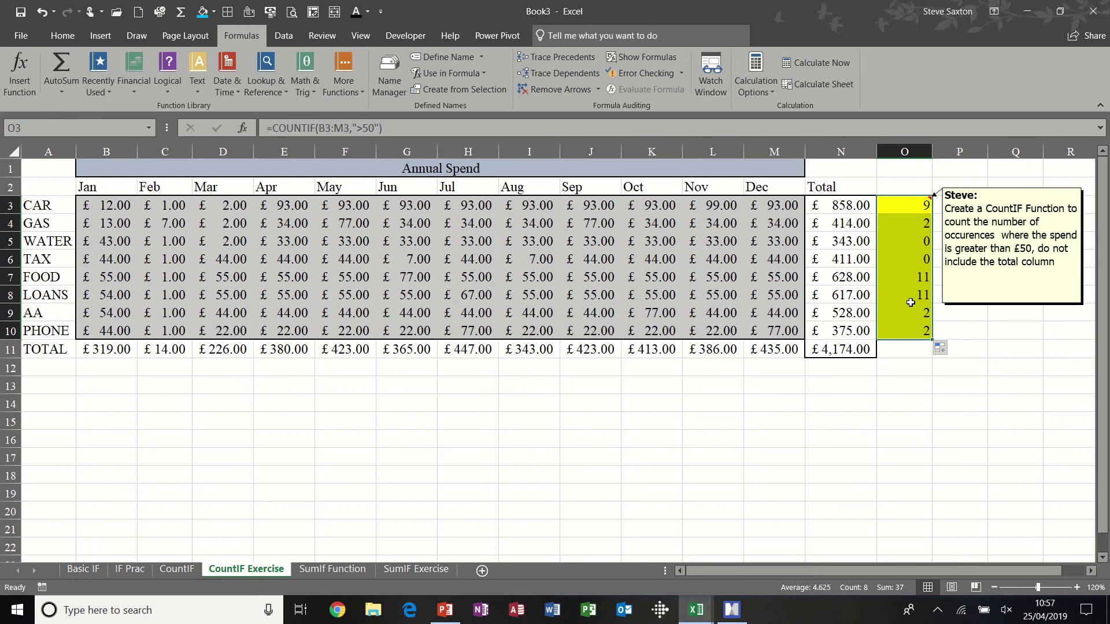
click(910, 204)
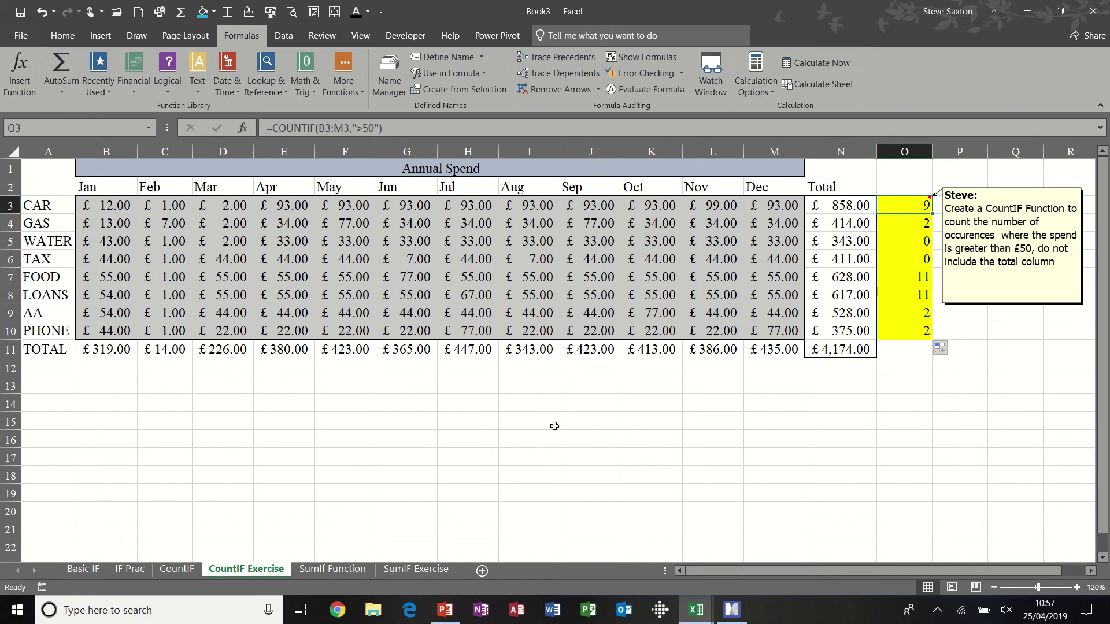
- On the SumIf Function sheet, examine the named ranges in columns C and E and the SUMIF formula in G2
click(334, 569)
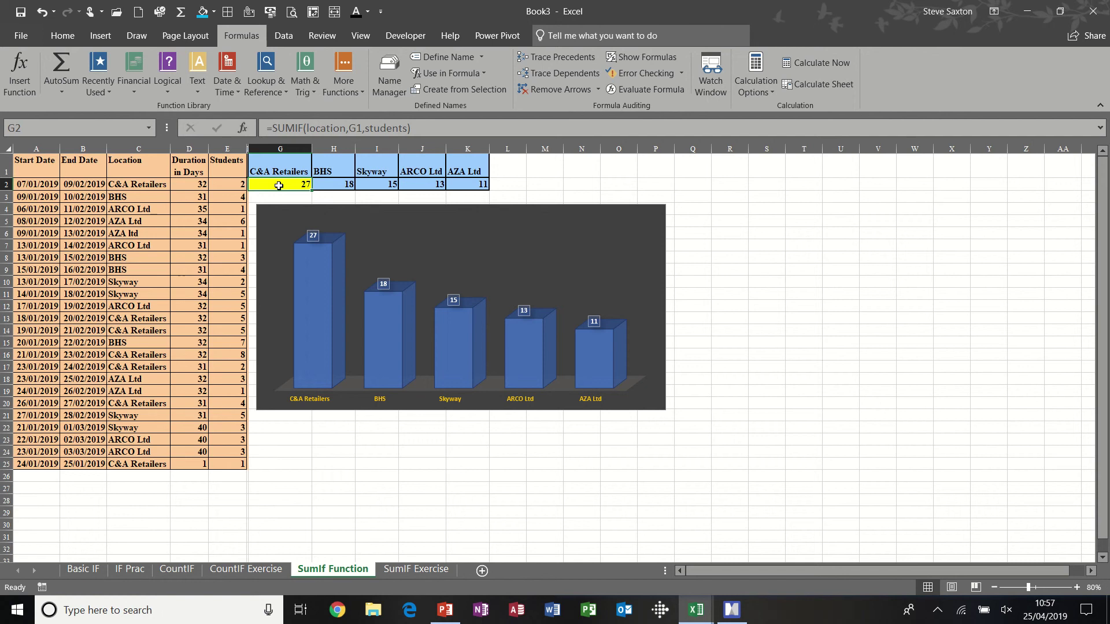
click(142, 148)
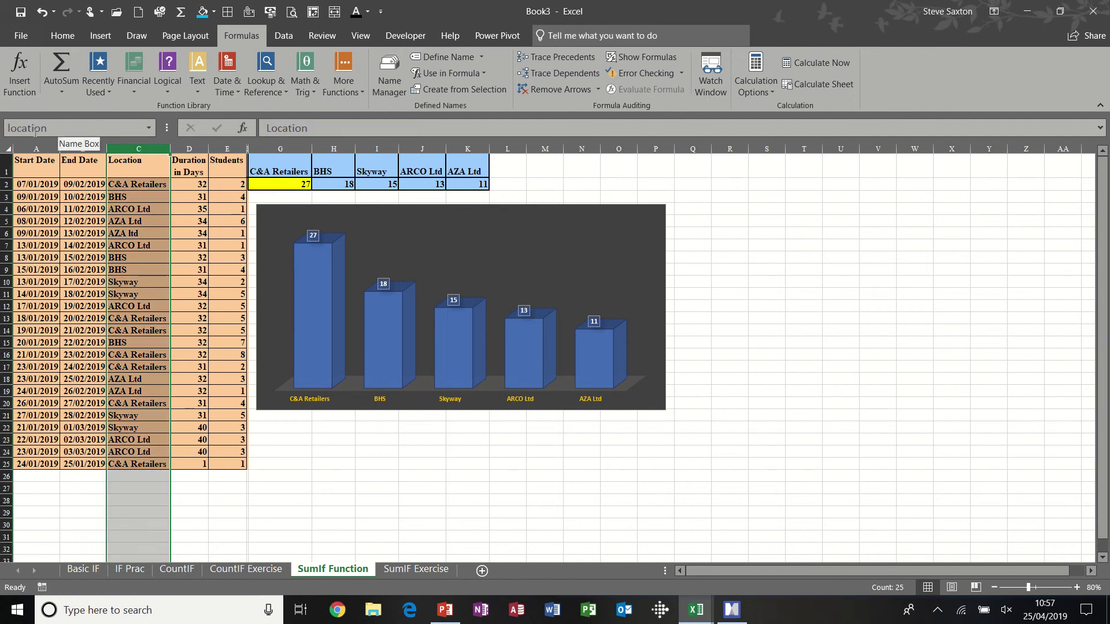
click(229, 149)
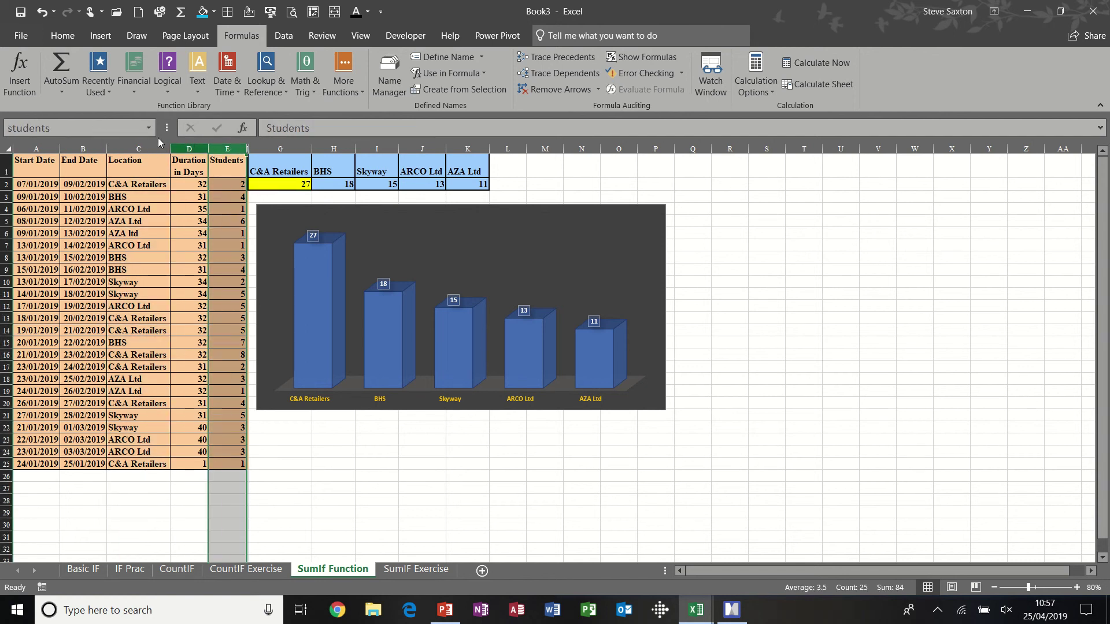
click(288, 187)
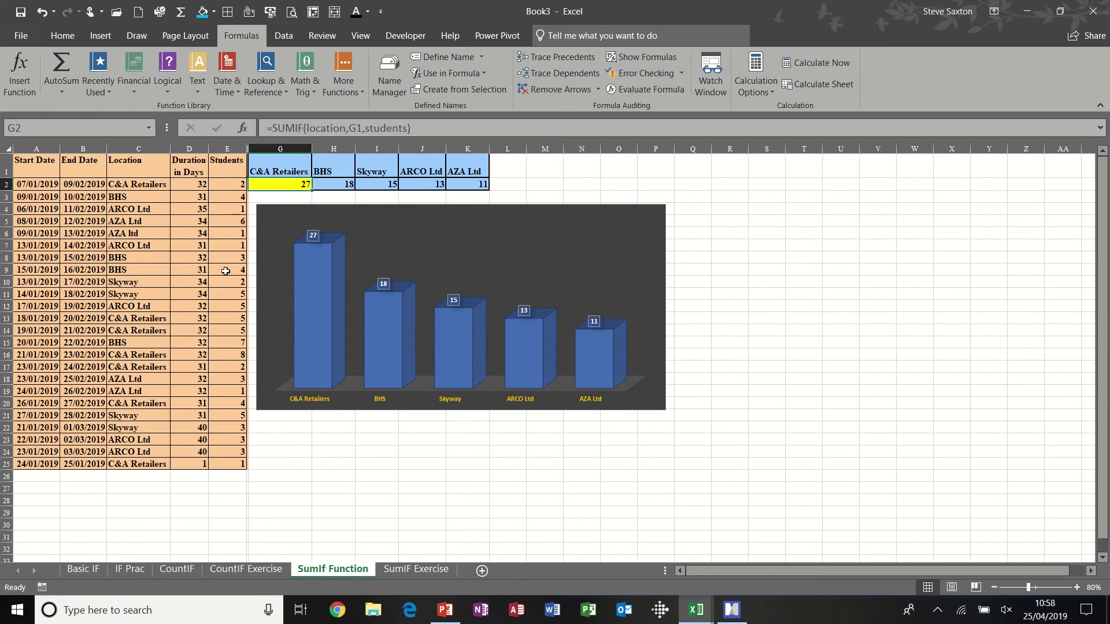
- Try 22 students for the first C&A Retailers entry in E2, checking the total and chart, and undo the change
click(228, 183)
text(22)
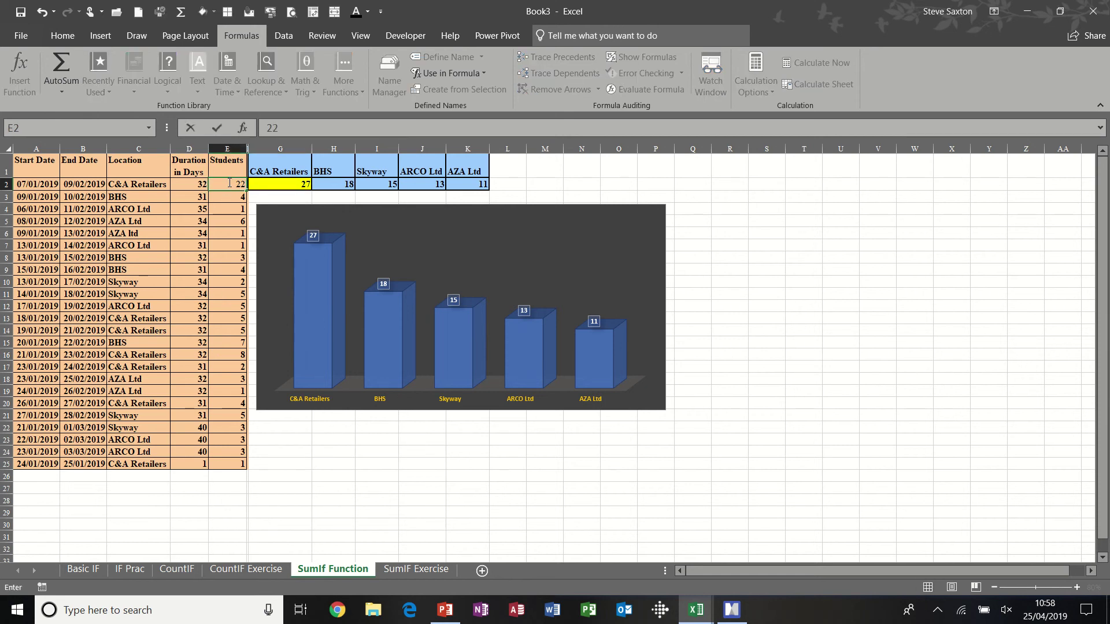
key(Return)
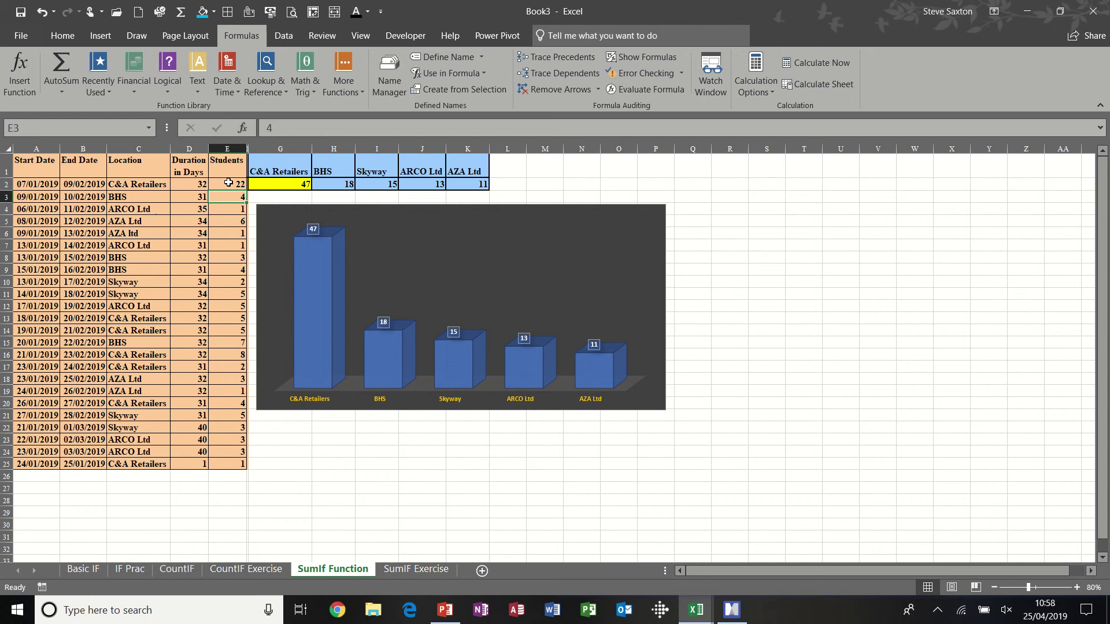
key(ctrl+z)
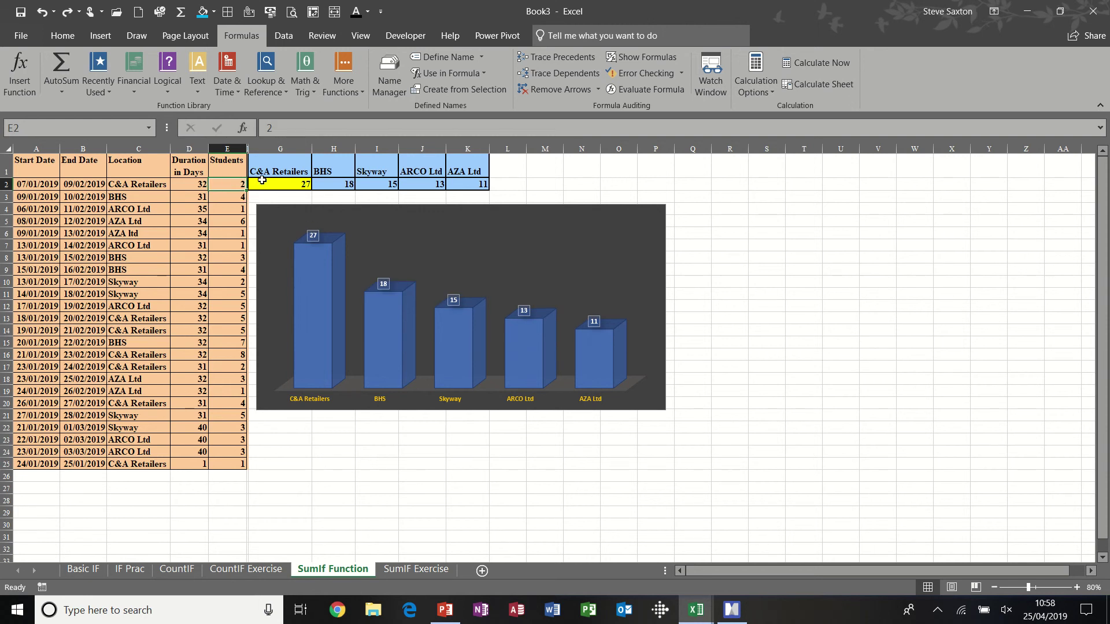
- Clear G2:K2 and rebuild the location totals with =sumif(location,G1,students) in G2, filled across to K2
drag(272, 184, 467, 187)
key(Delete)
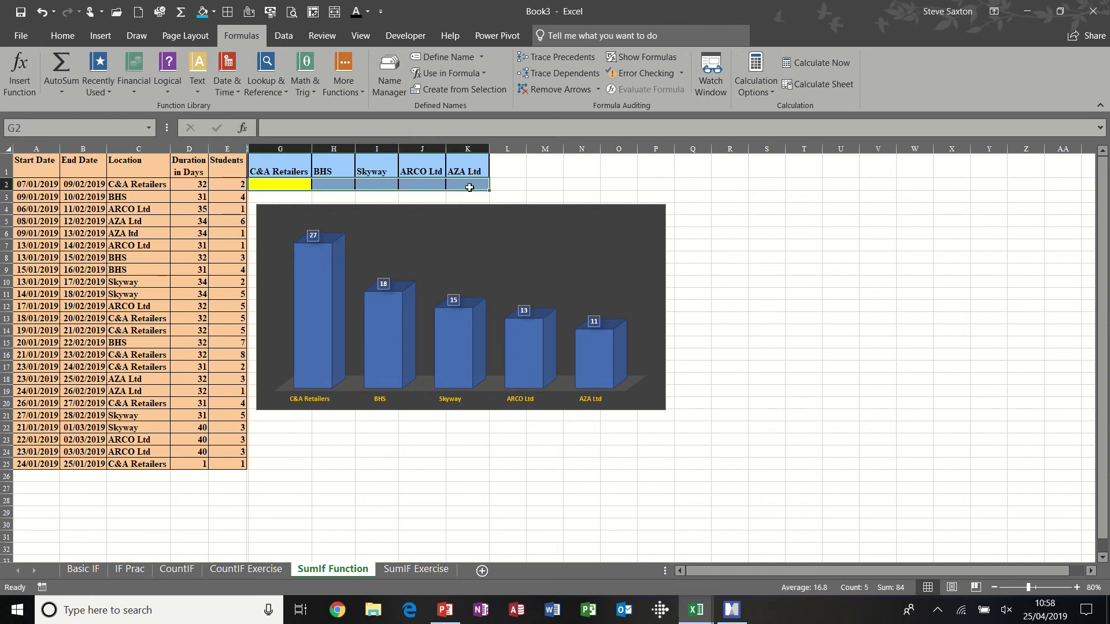
click(293, 186)
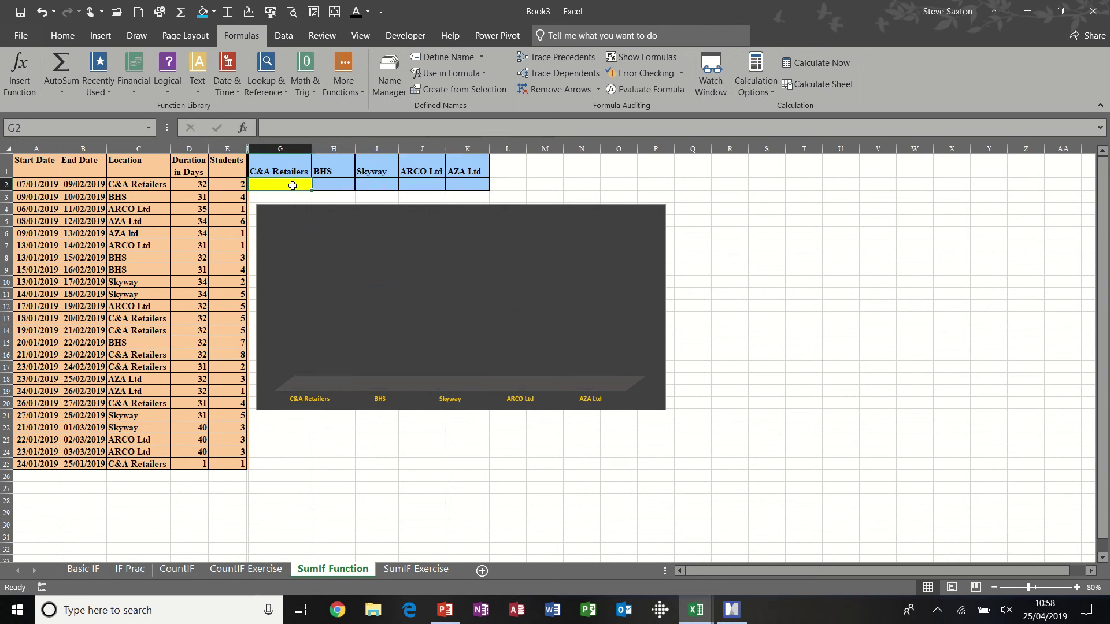
text(=sumif)
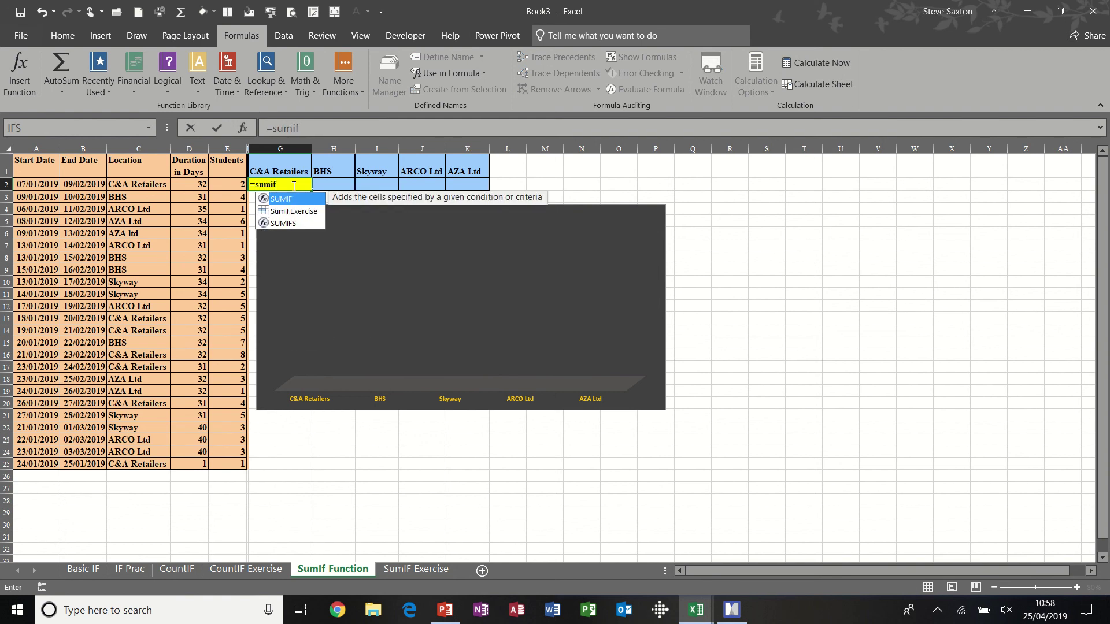
text(()
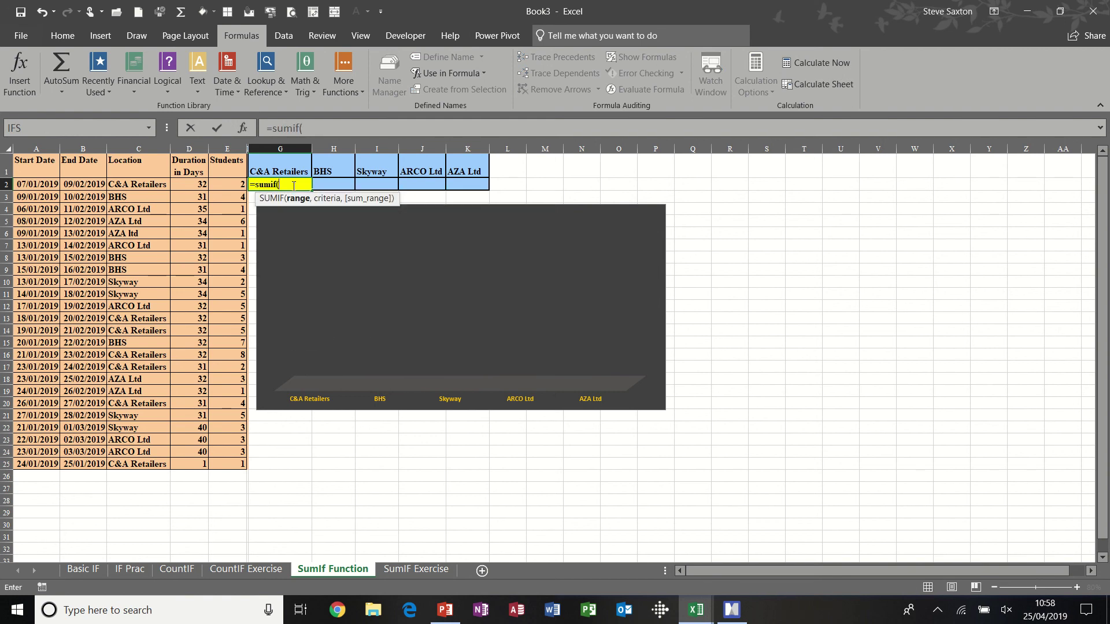
text(location)
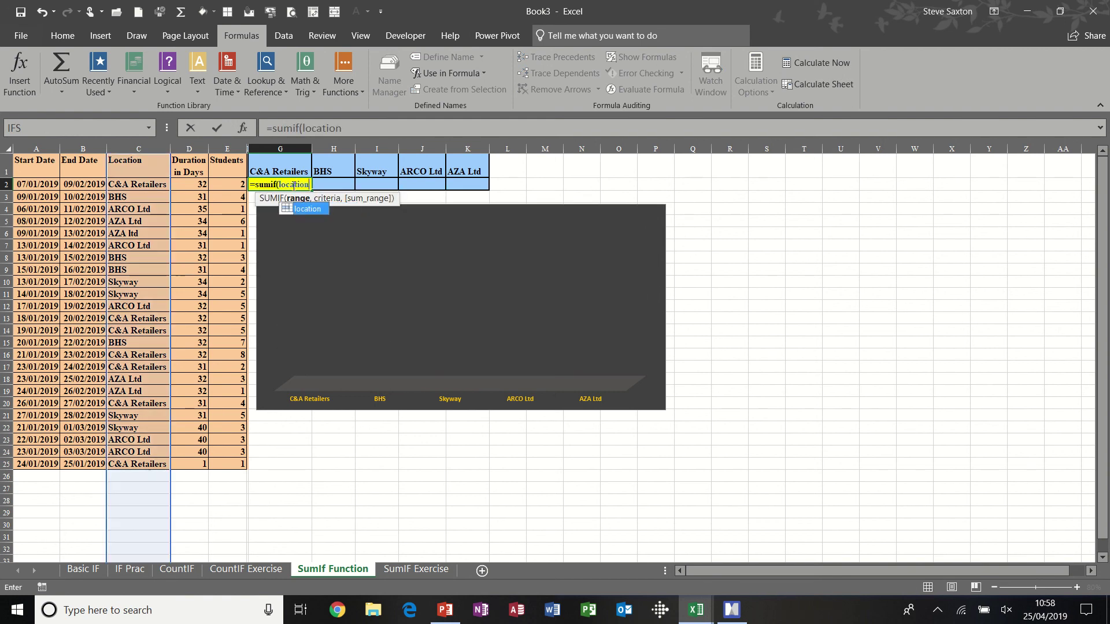
text(,)
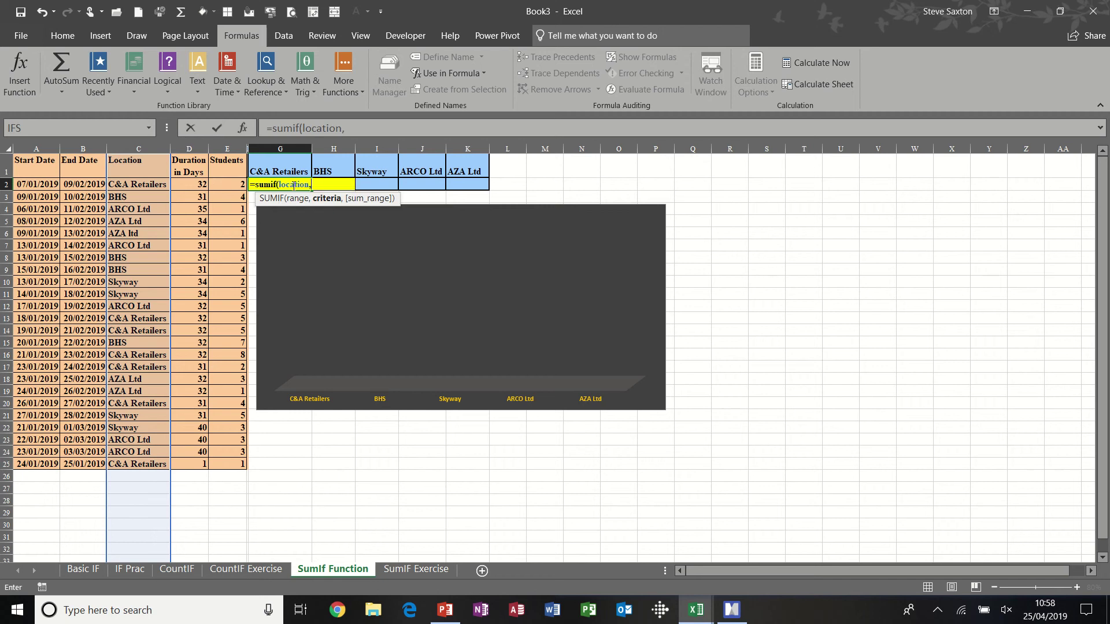
click(292, 169)
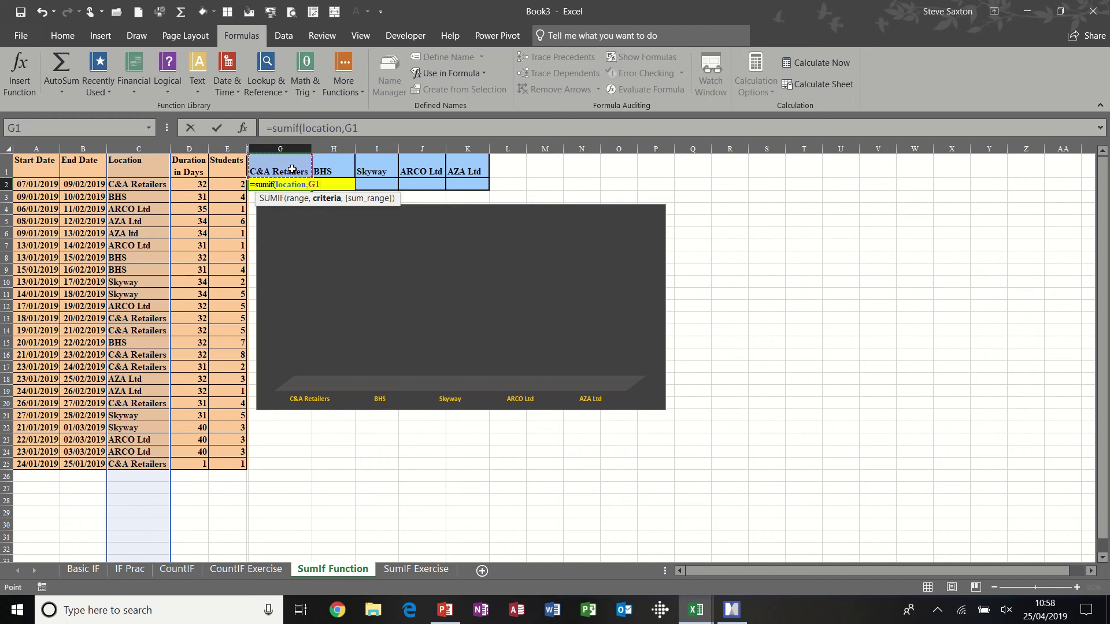
text(,)
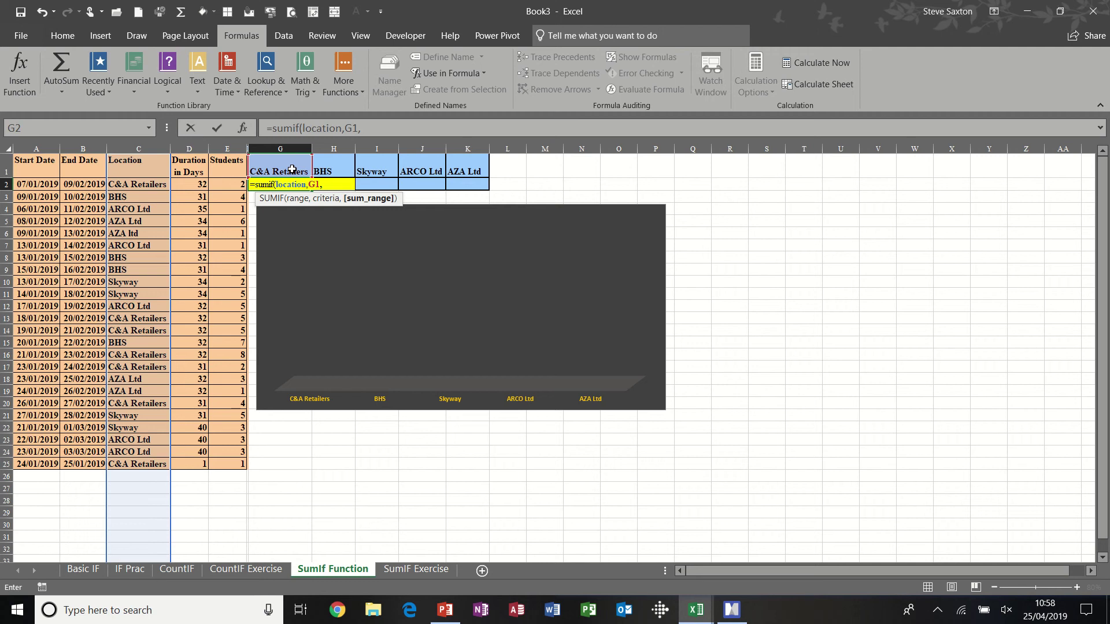
text(students)
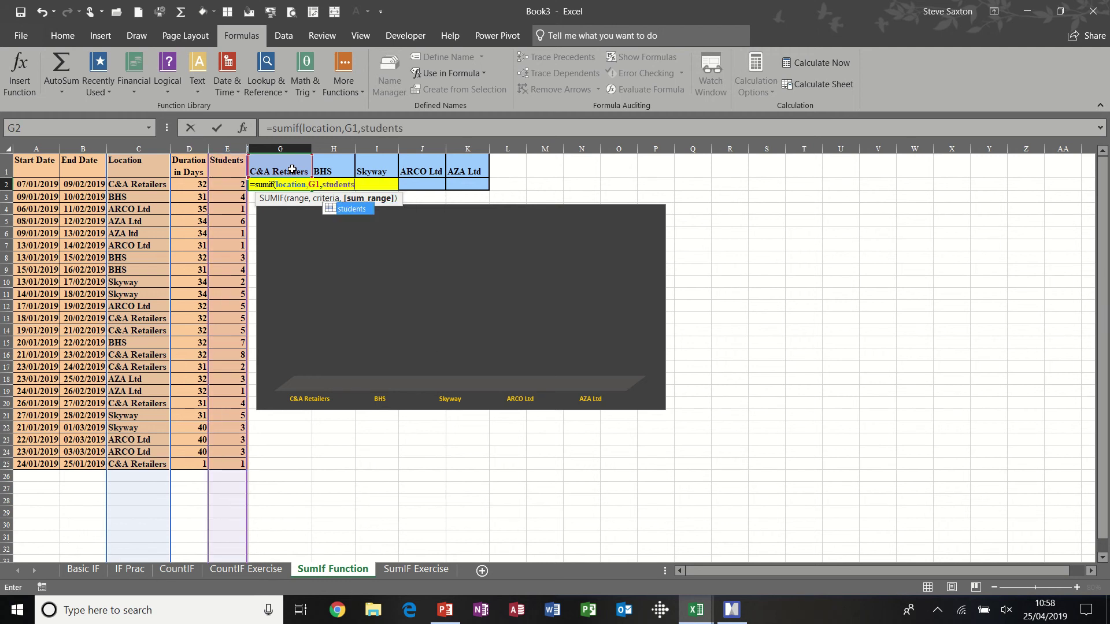
text())
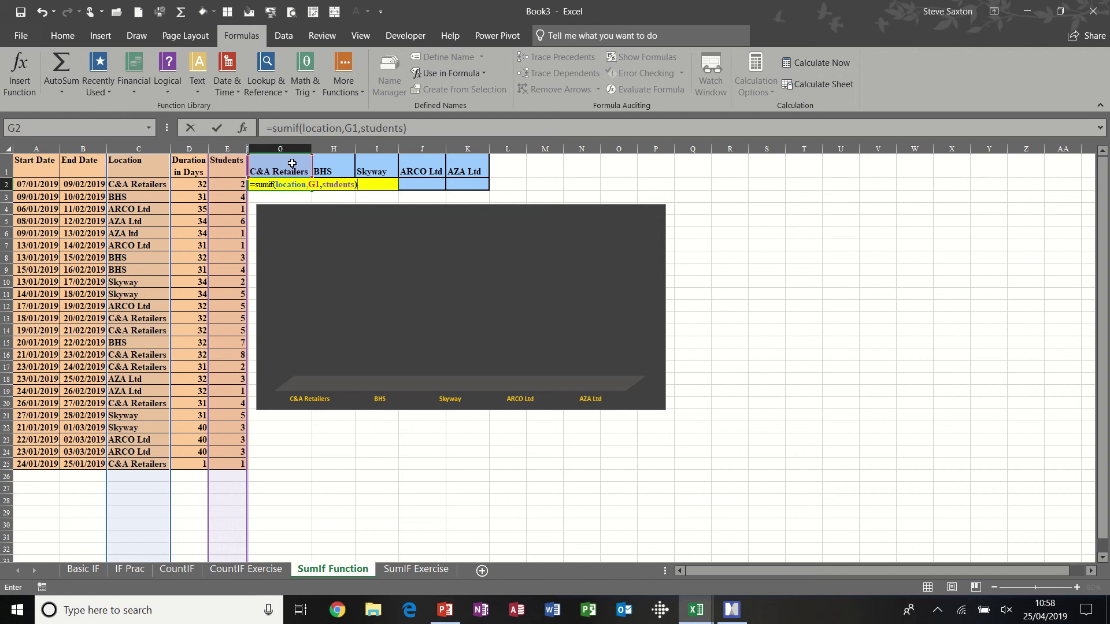
click(217, 131)
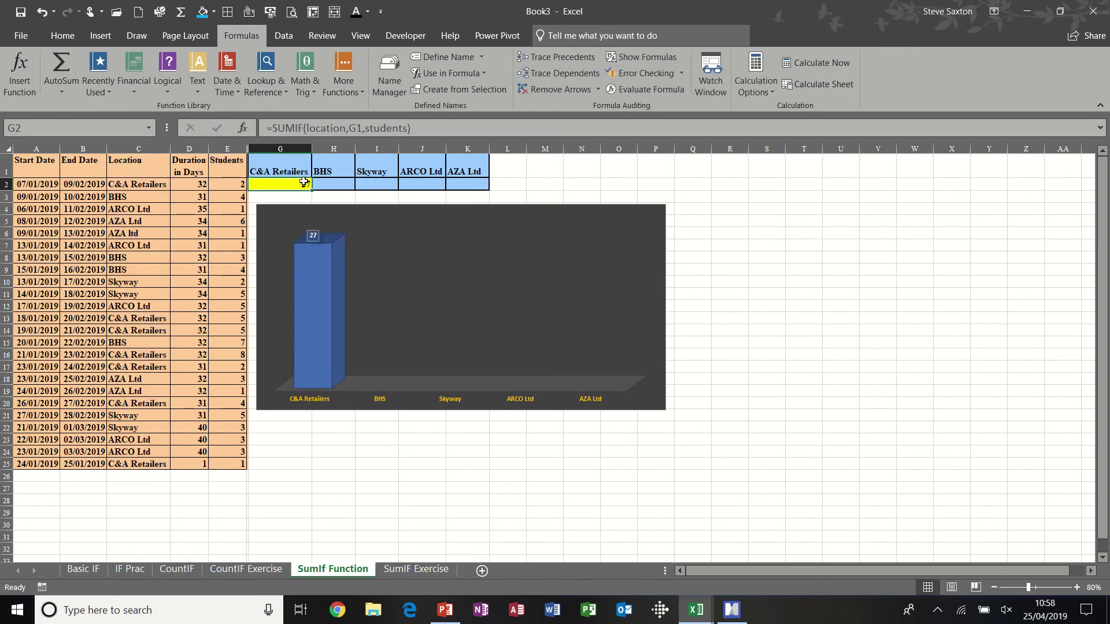
drag(312, 189, 468, 194)
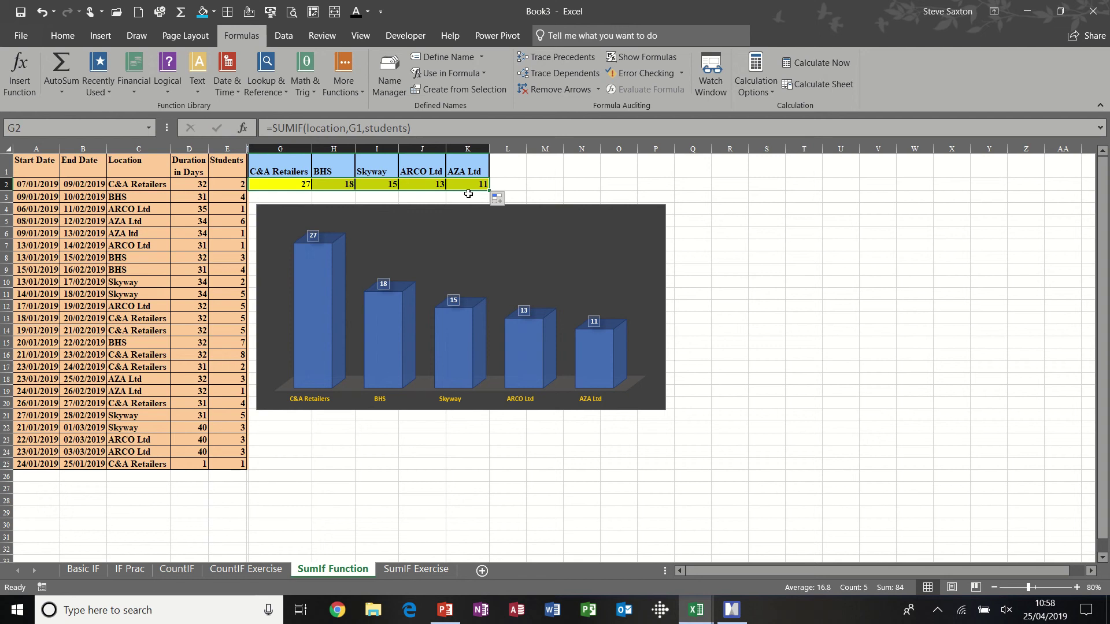
click(286, 186)
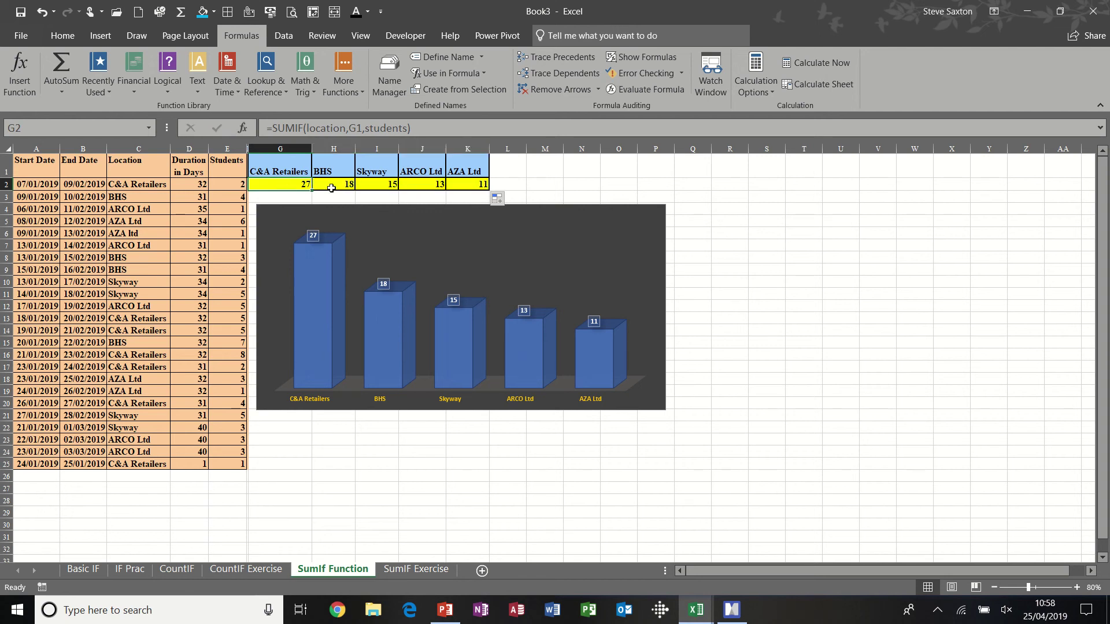
- Set the number of students for the first BHS entry in E3 to 44
click(229, 197)
text(44)
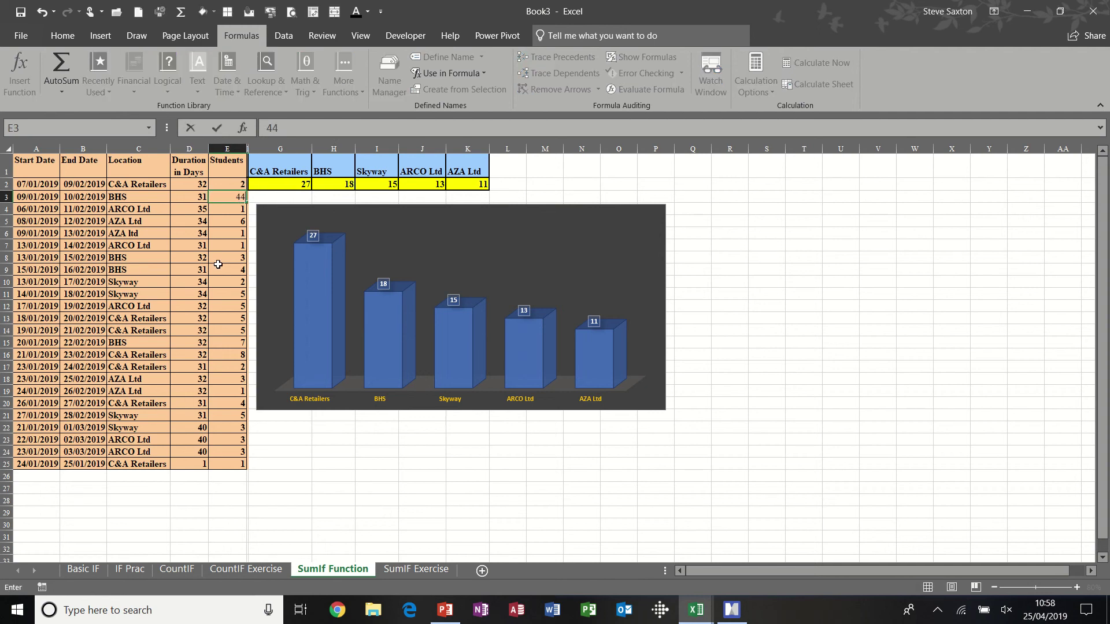
key(Return)
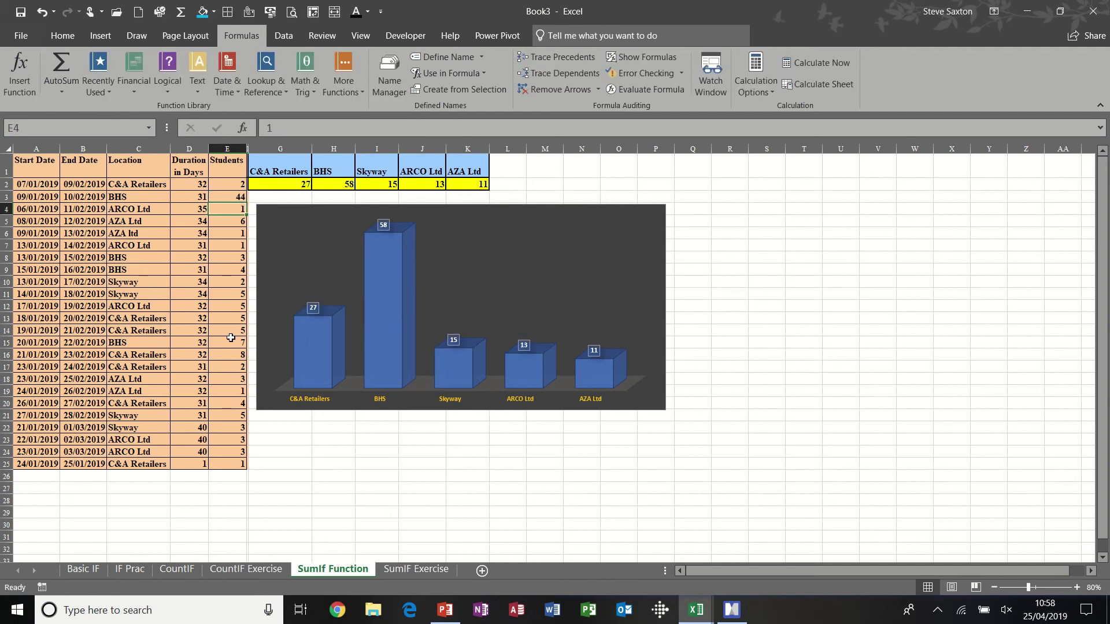
- On the SumIF Exercise sheet, examine the empty total cells C2:G2 and the named Item and Cost ranges in columns A and B
click(411, 573)
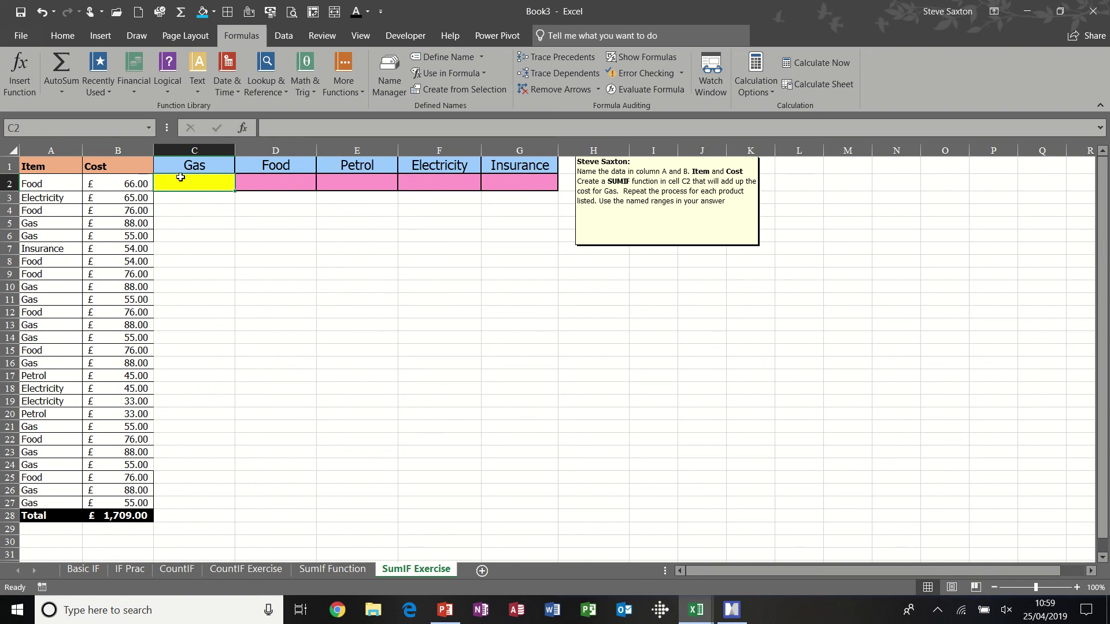
click(281, 181)
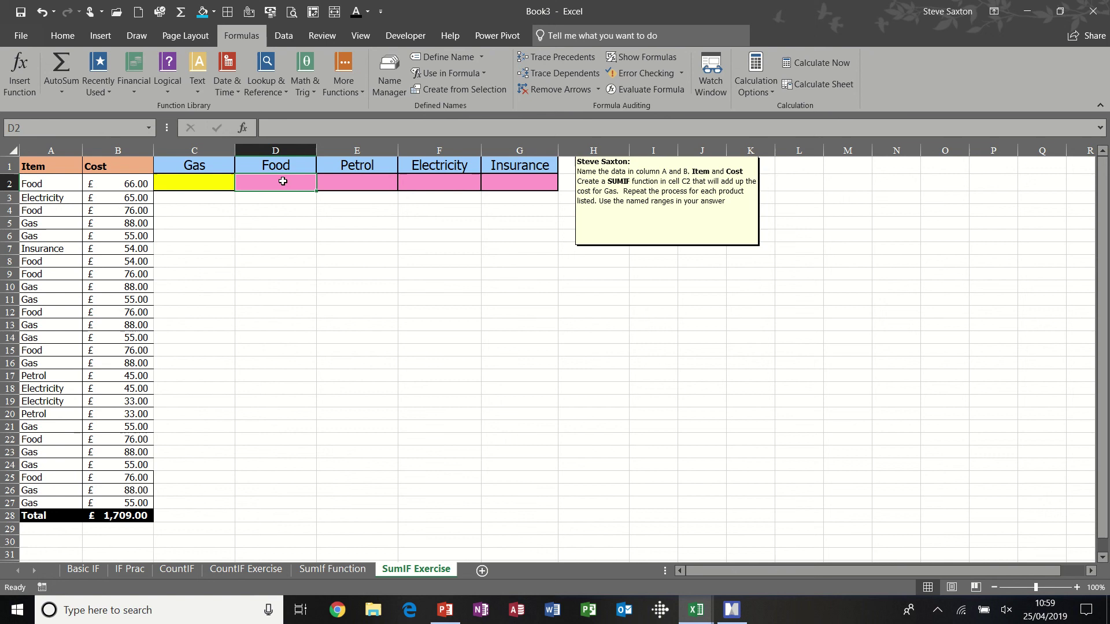
click(366, 179)
click(435, 178)
click(508, 179)
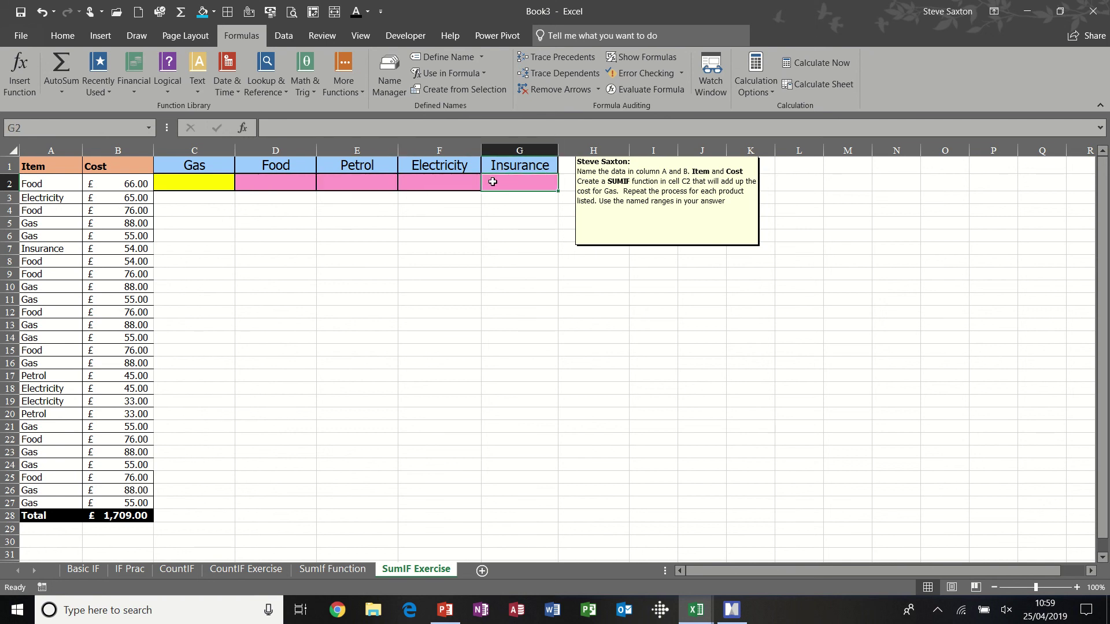
click(189, 182)
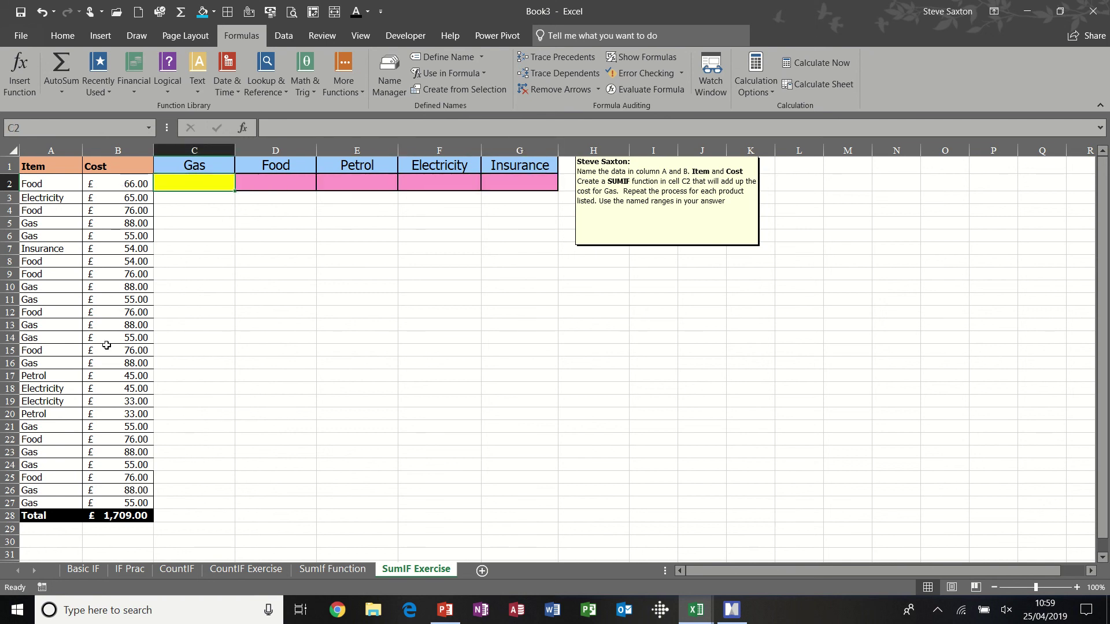
drag(47, 184, 52, 500)
drag(116, 185, 118, 503)
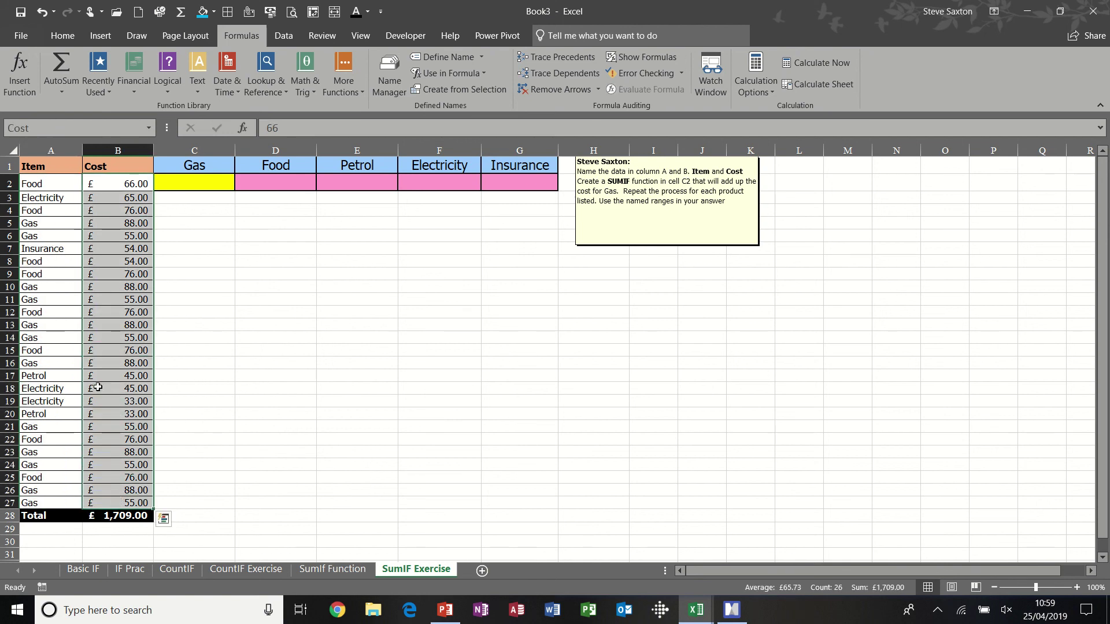
- Enter =sumif(item,C1,cost) in C2 to total the Gas costs, and fill the formula across to G2
click(200, 182)
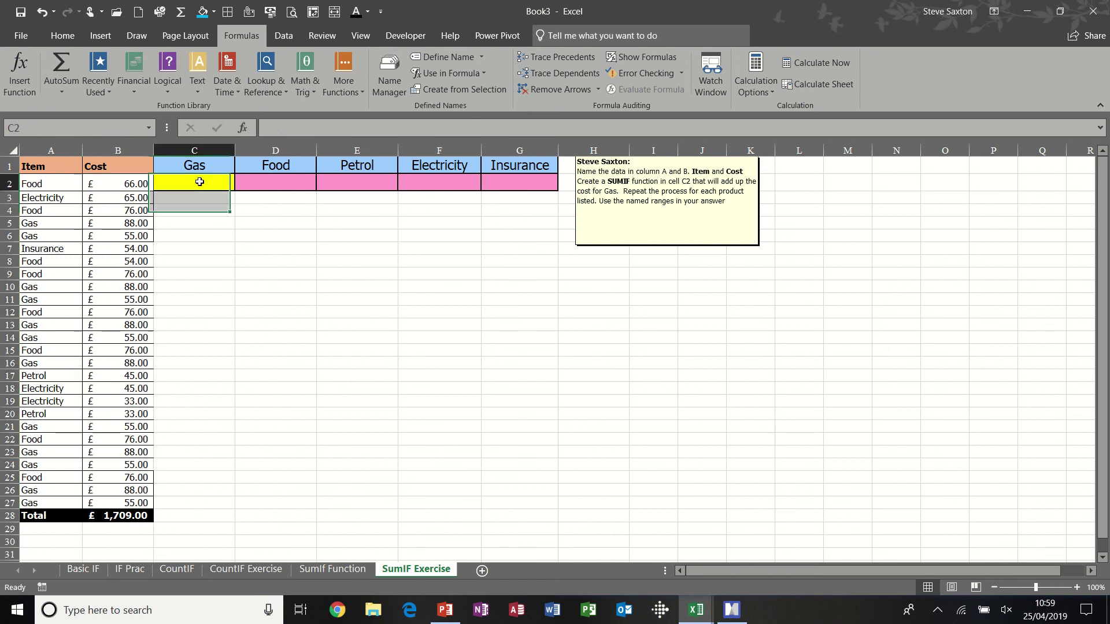
text(=su)
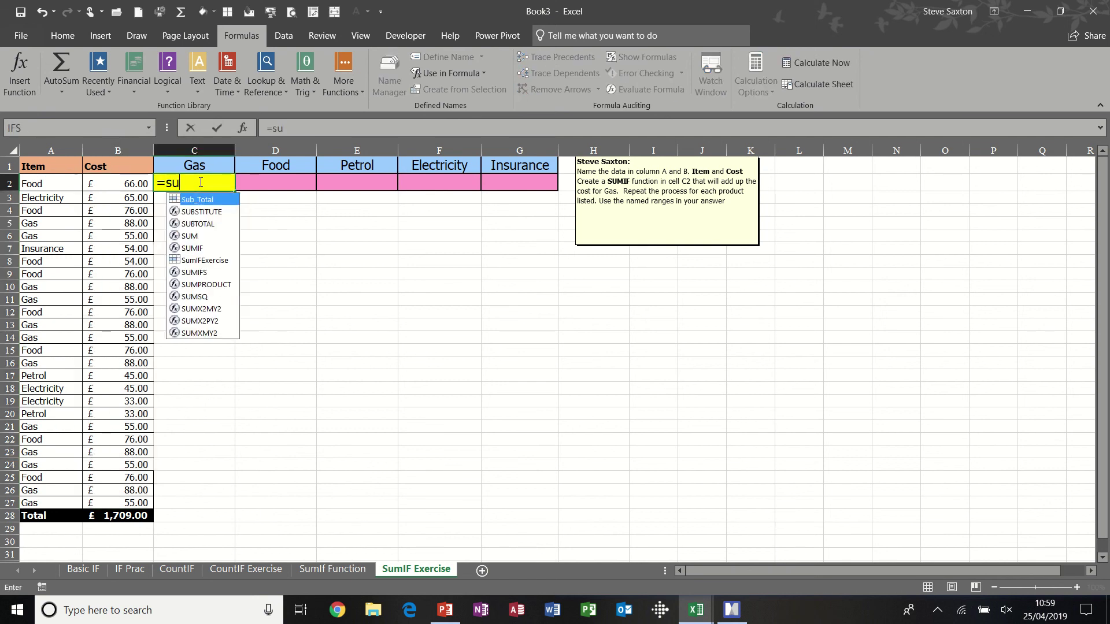
text(mif()
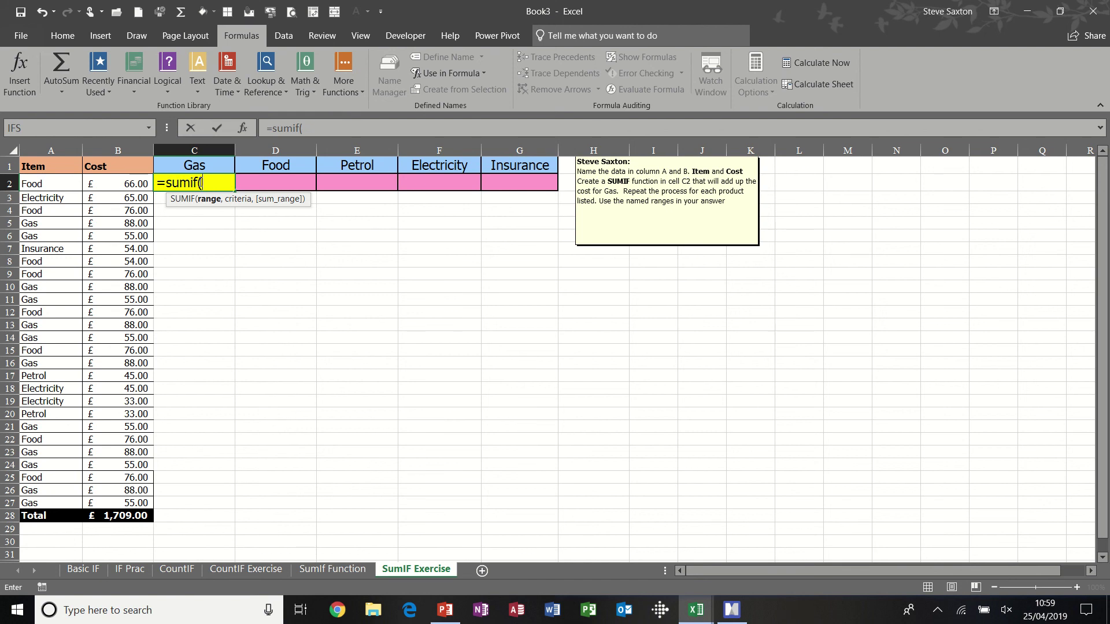
text(item)
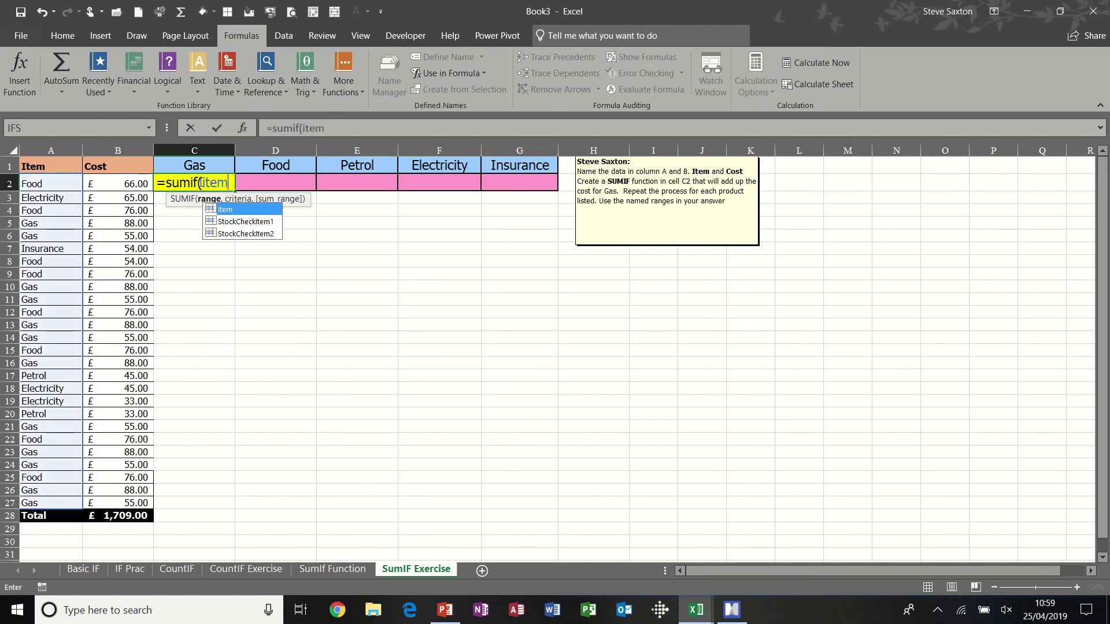
text(,)
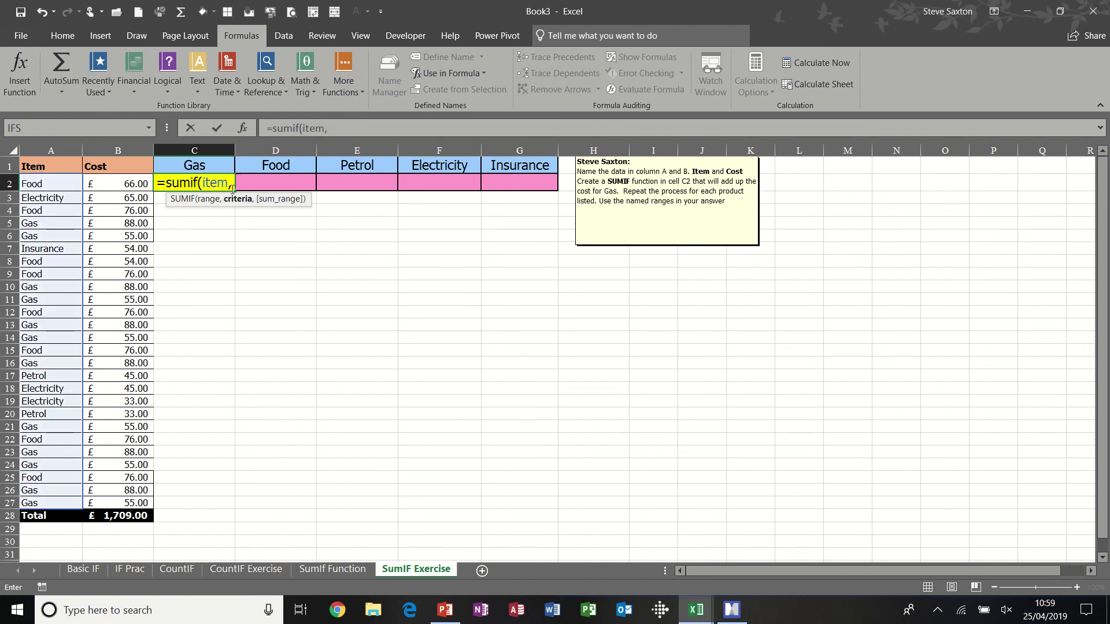
click(195, 165)
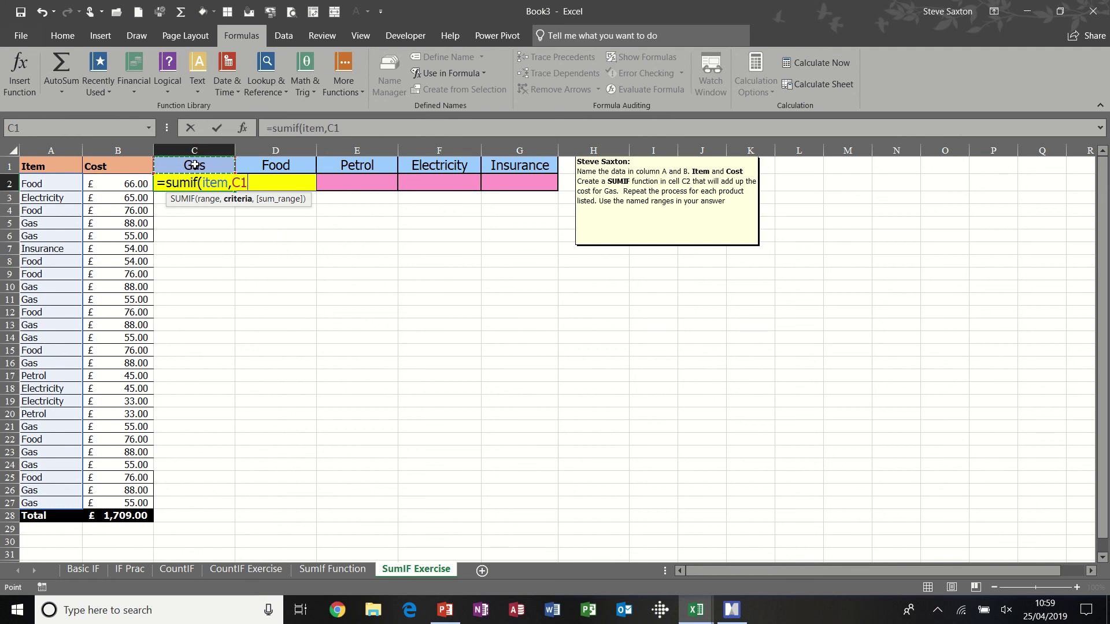
text(,)
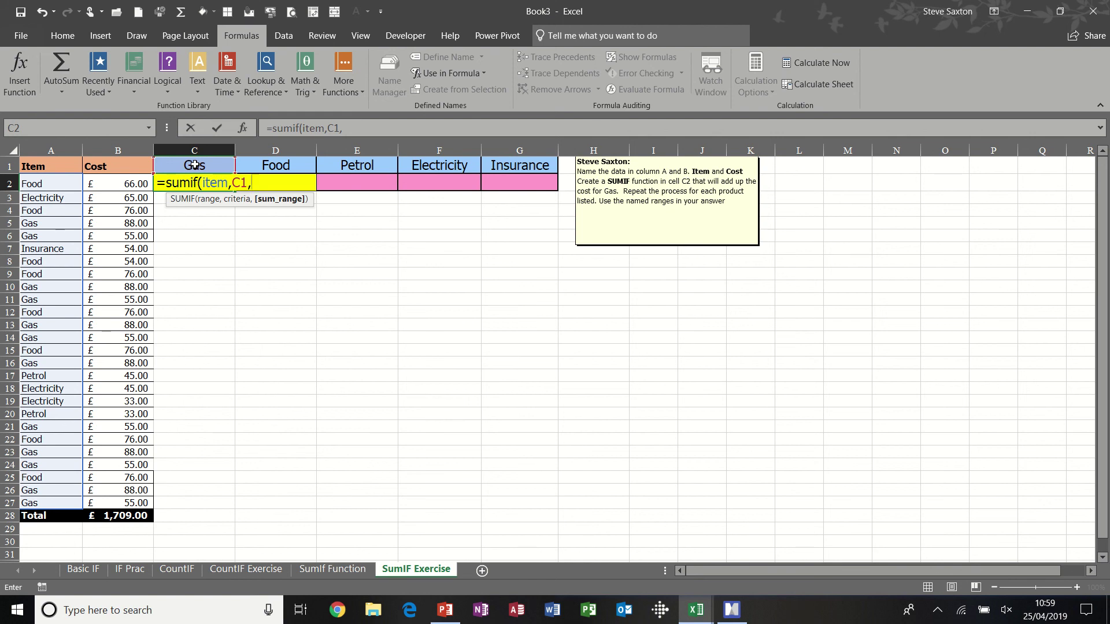
text(cost)
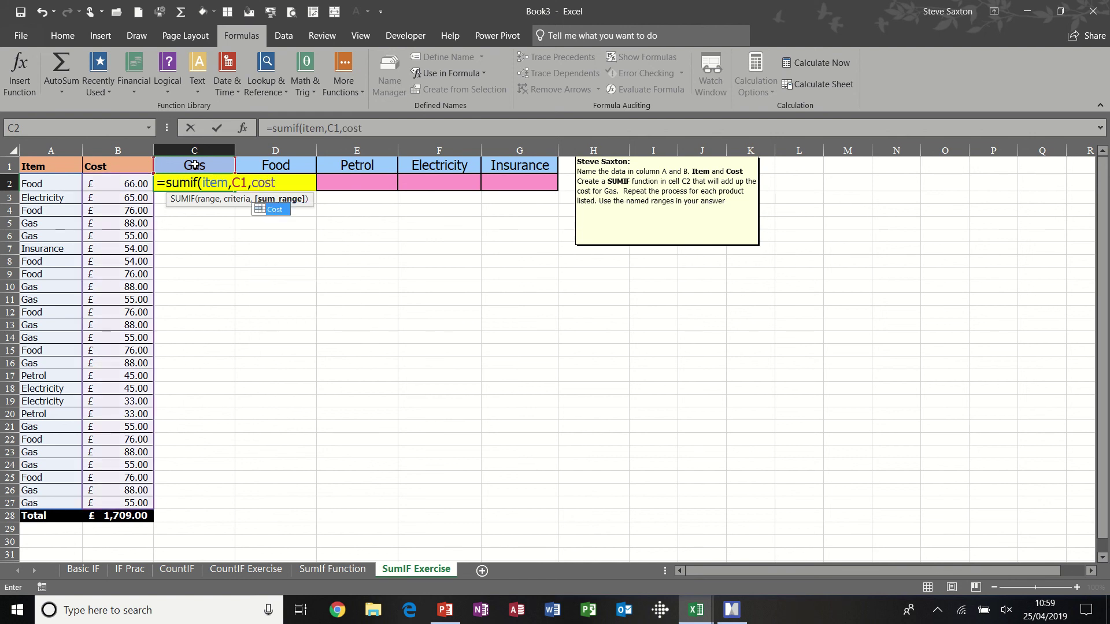
text())
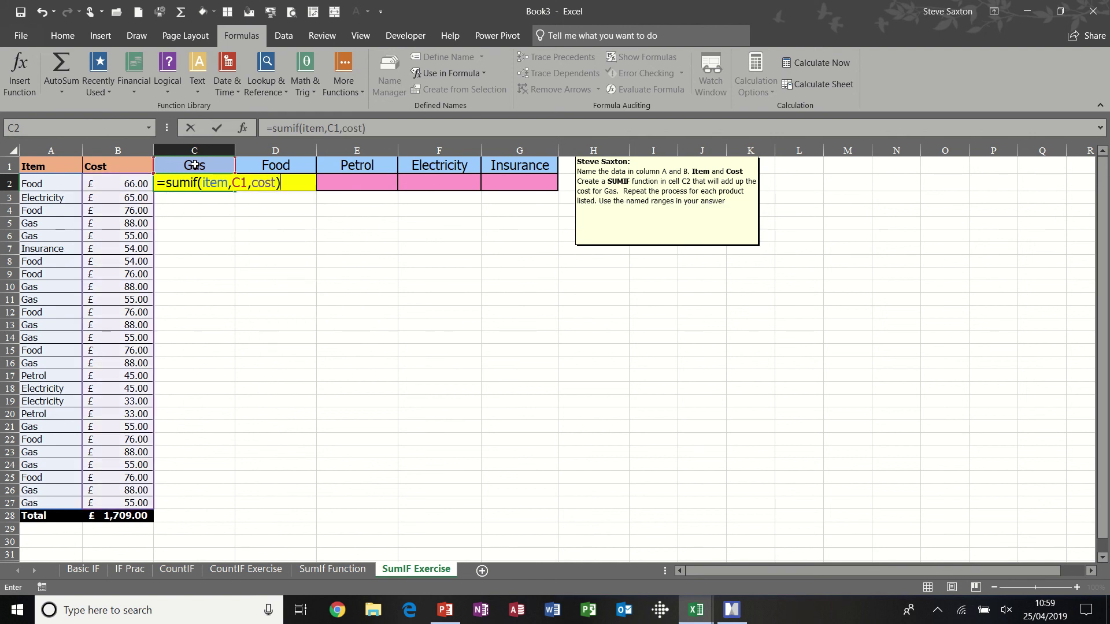
click(217, 132)
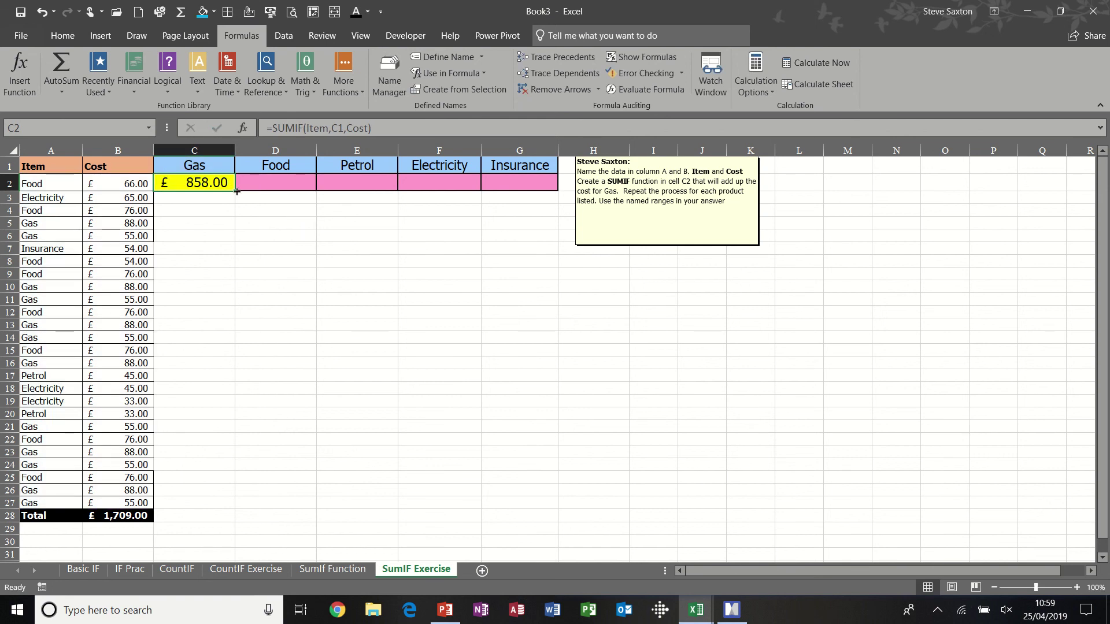
drag(236, 192, 530, 192)
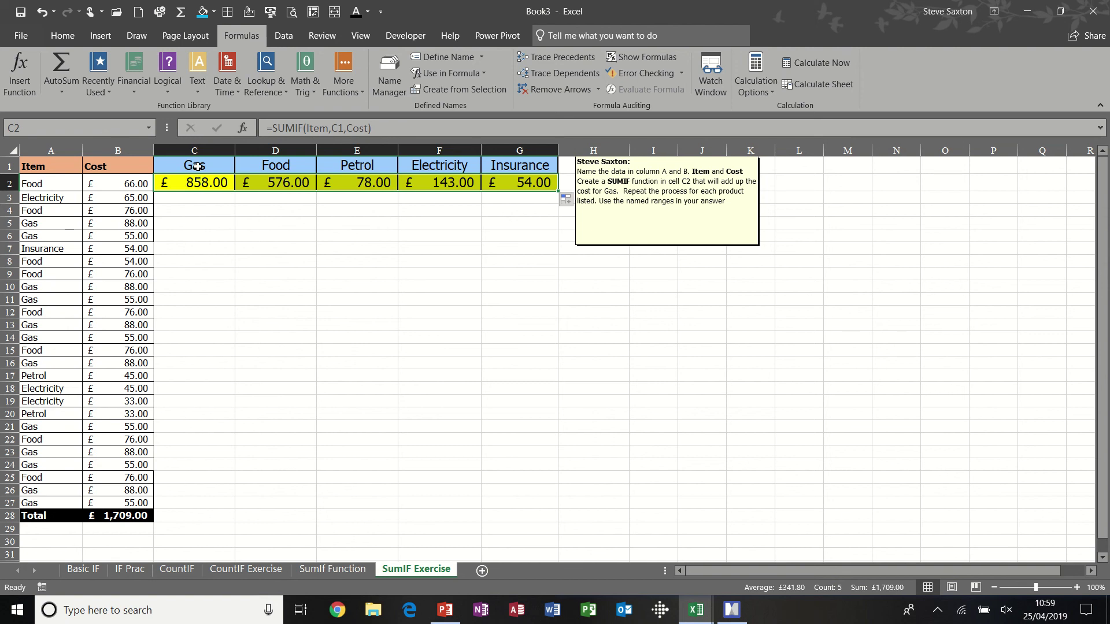
- Insert a 2-D clustered column chart of the item totals in C1:G2 and place it just below those cells
drag(198, 166, 521, 177)
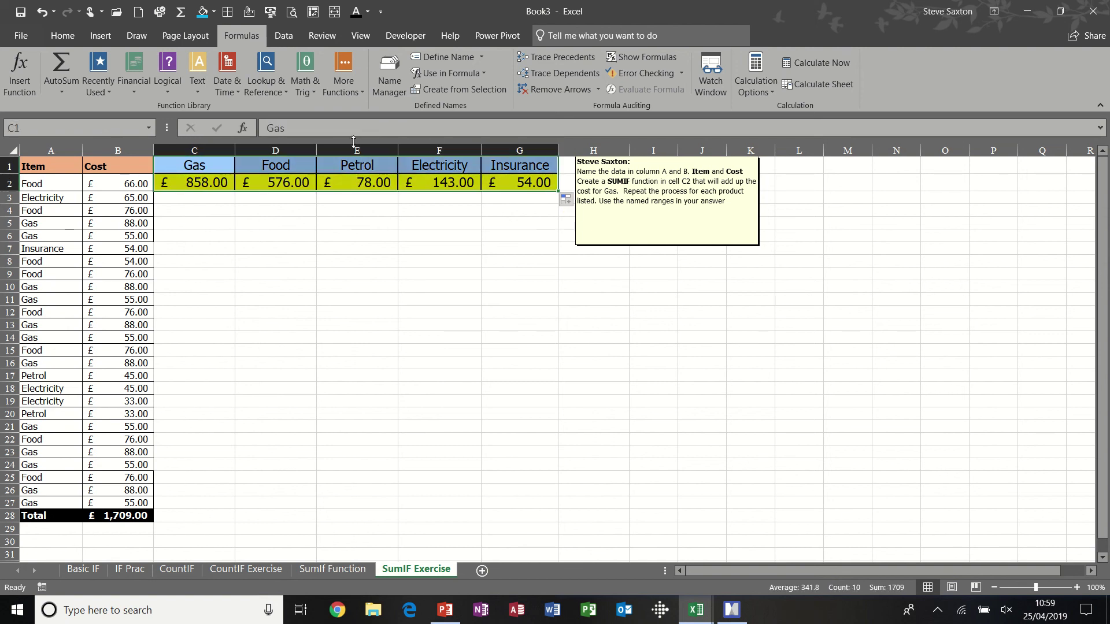
click(105, 35)
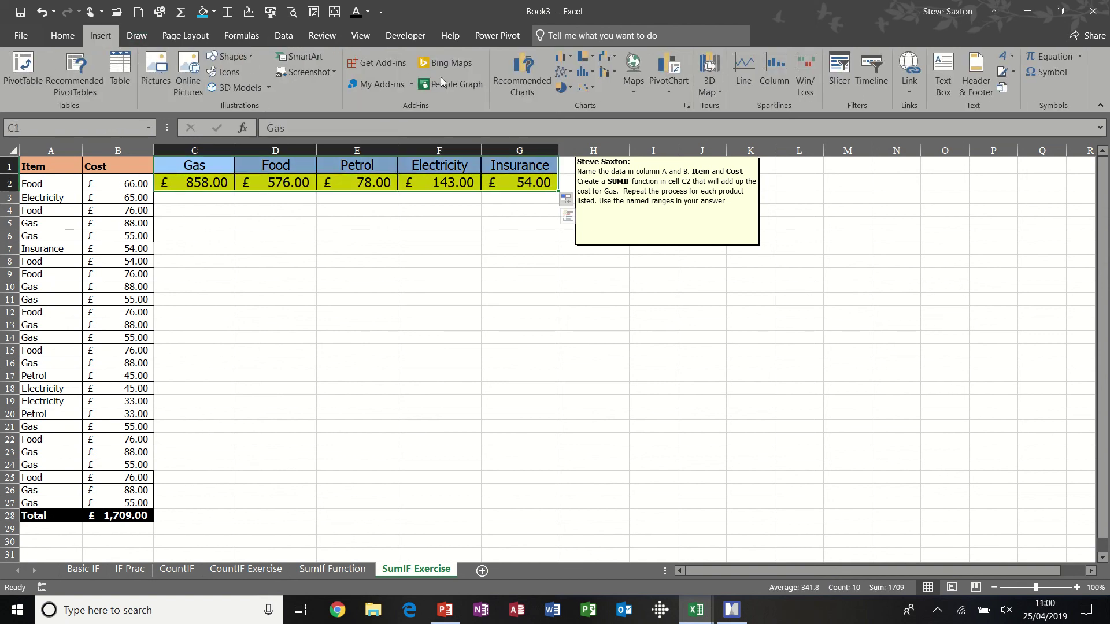
click(560, 59)
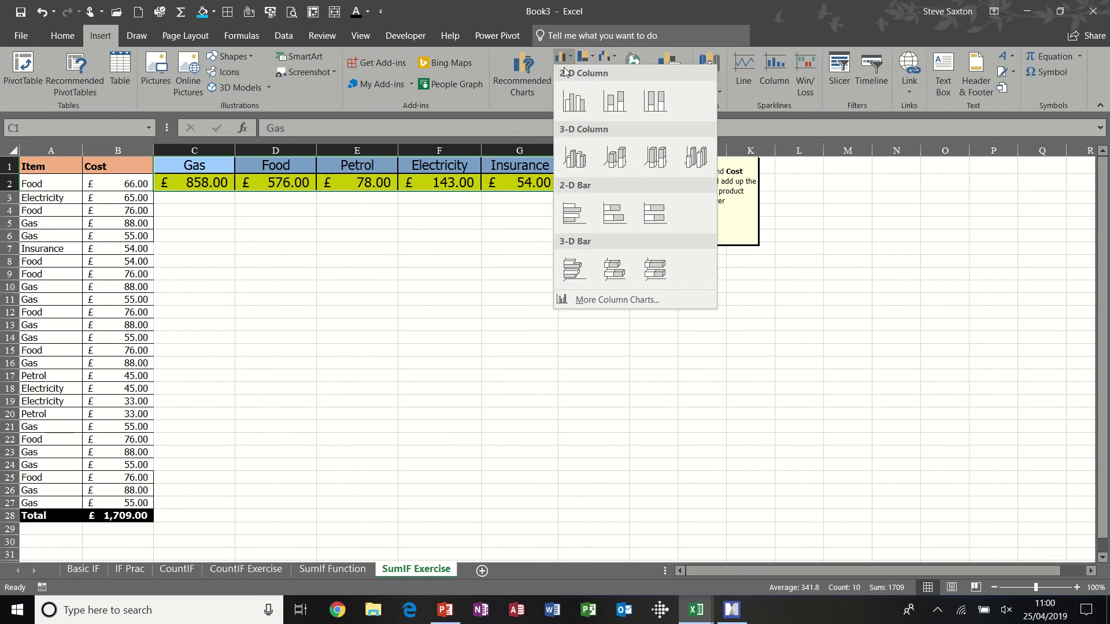
click(577, 99)
drag(469, 256, 276, 219)
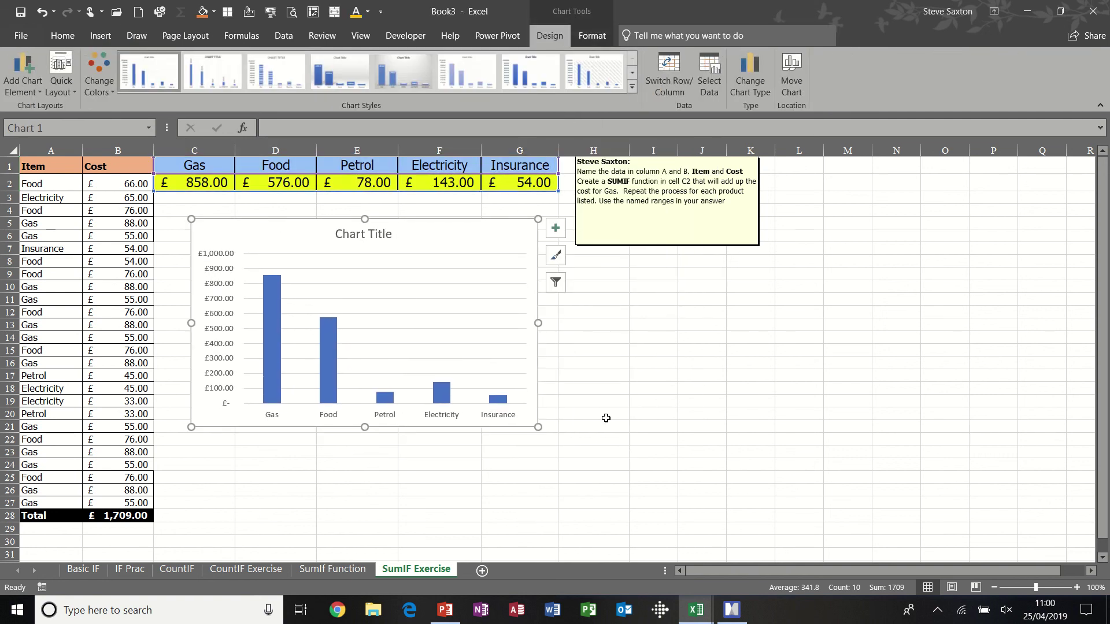
- Add data labels to the chart's columns and set the chart title to My Spend
right_click(273, 317)
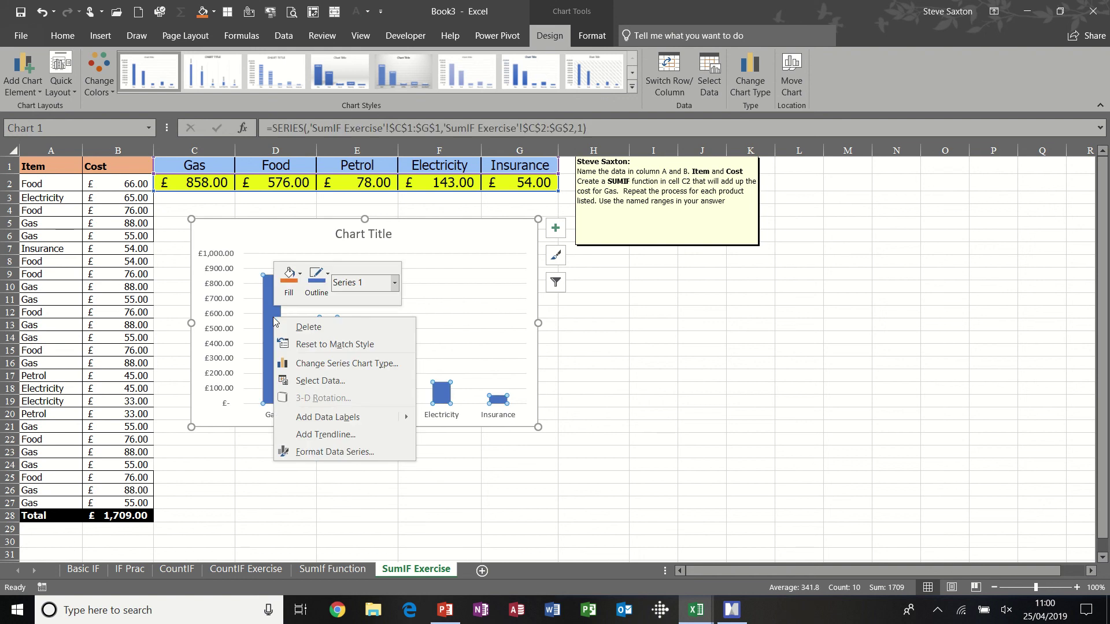
click(322, 417)
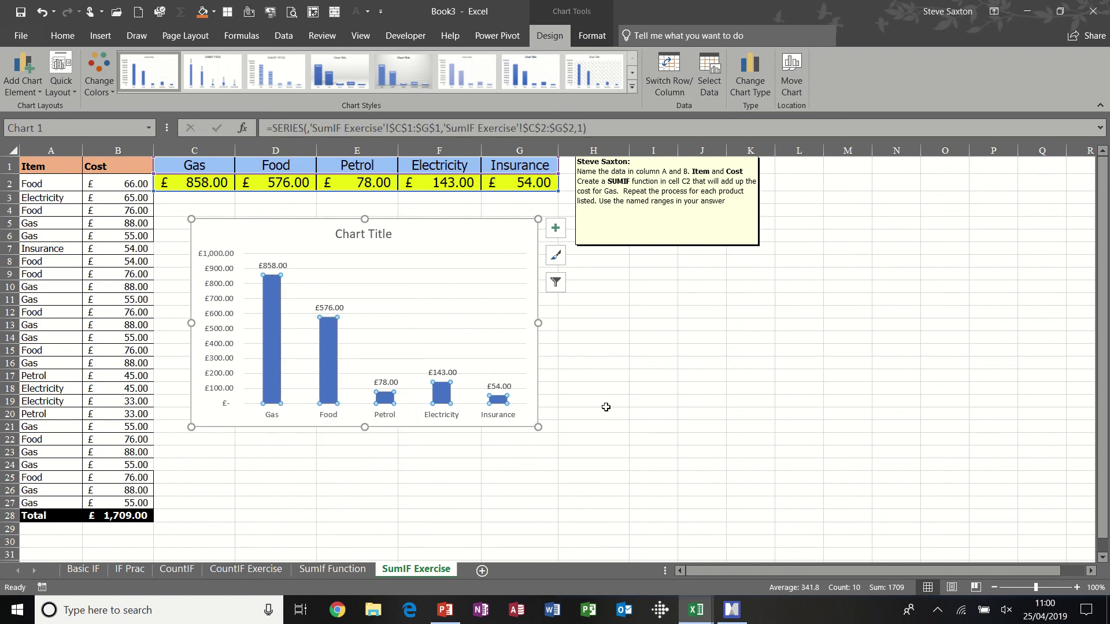
click(376, 234)
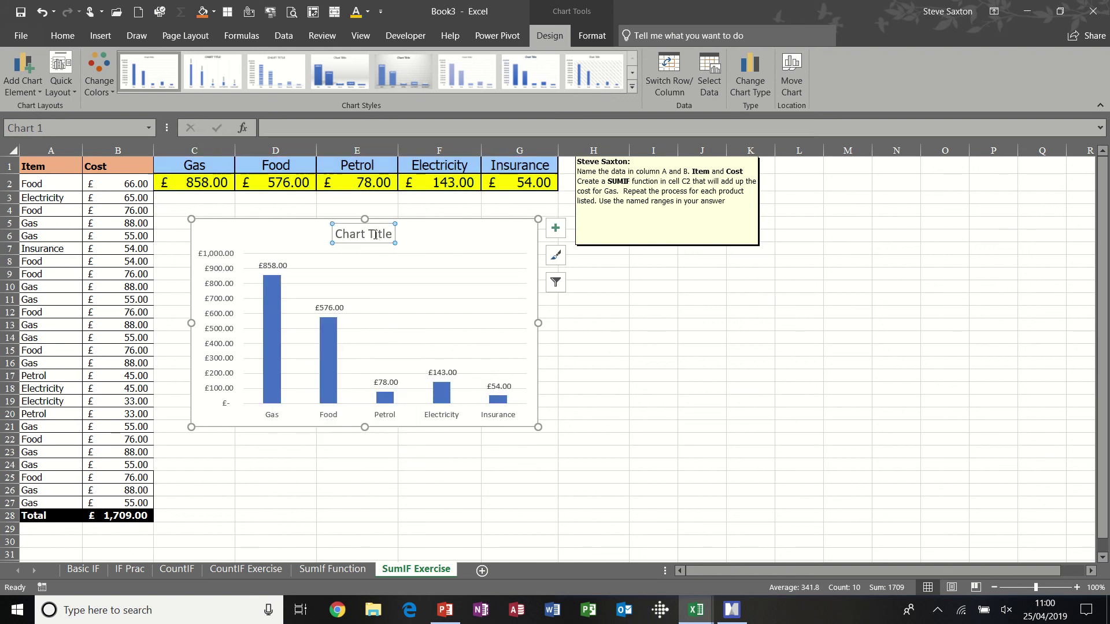
text(My S)
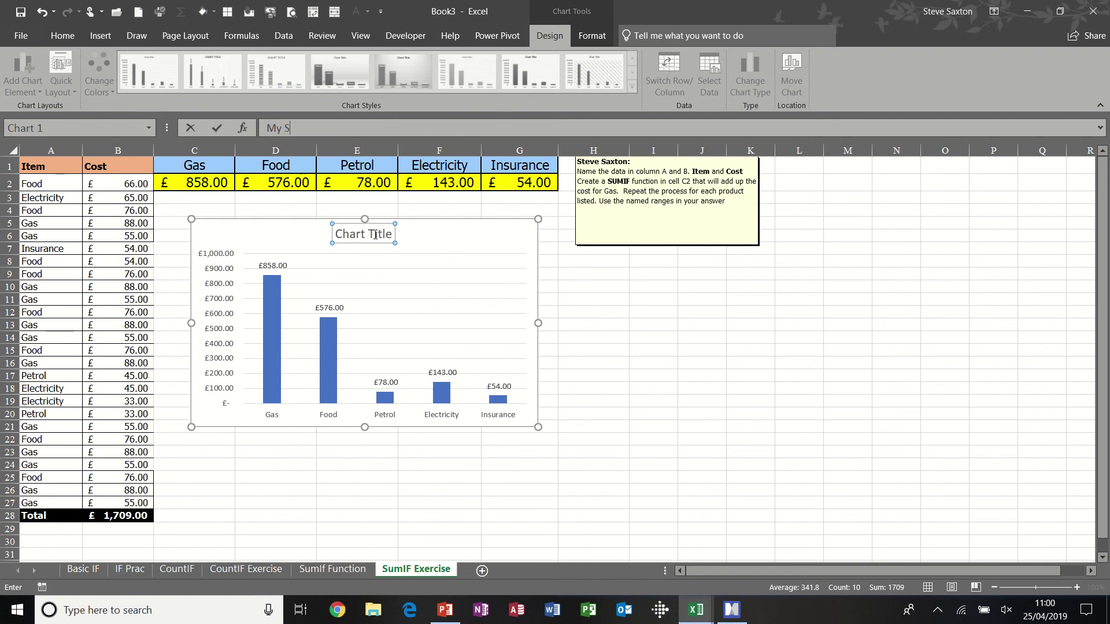
text(pend)
key(Return)
click(599, 336)
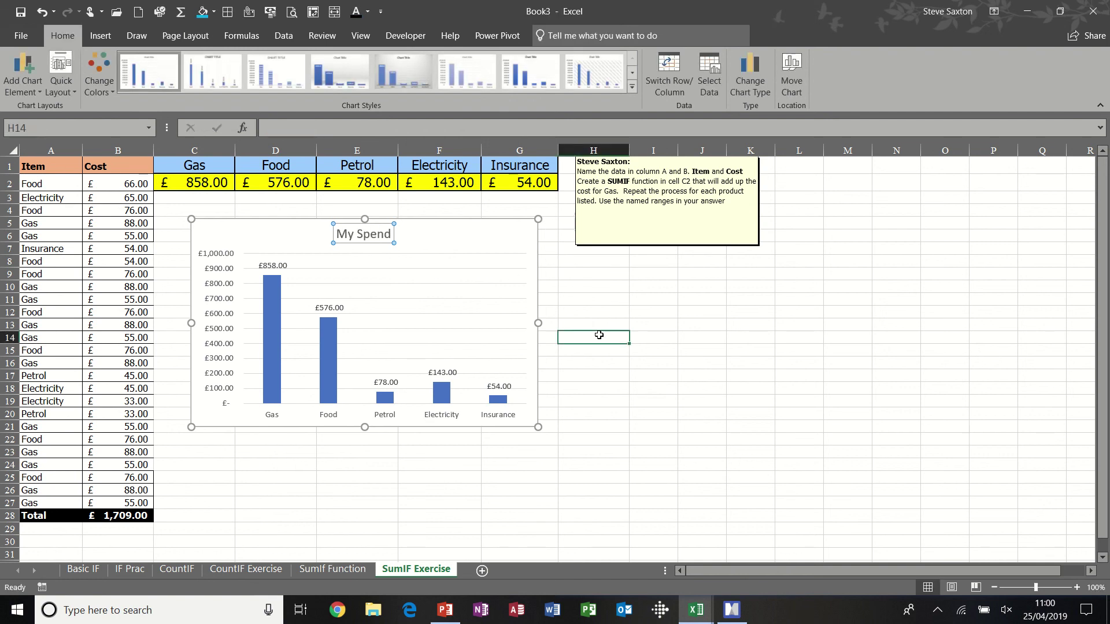